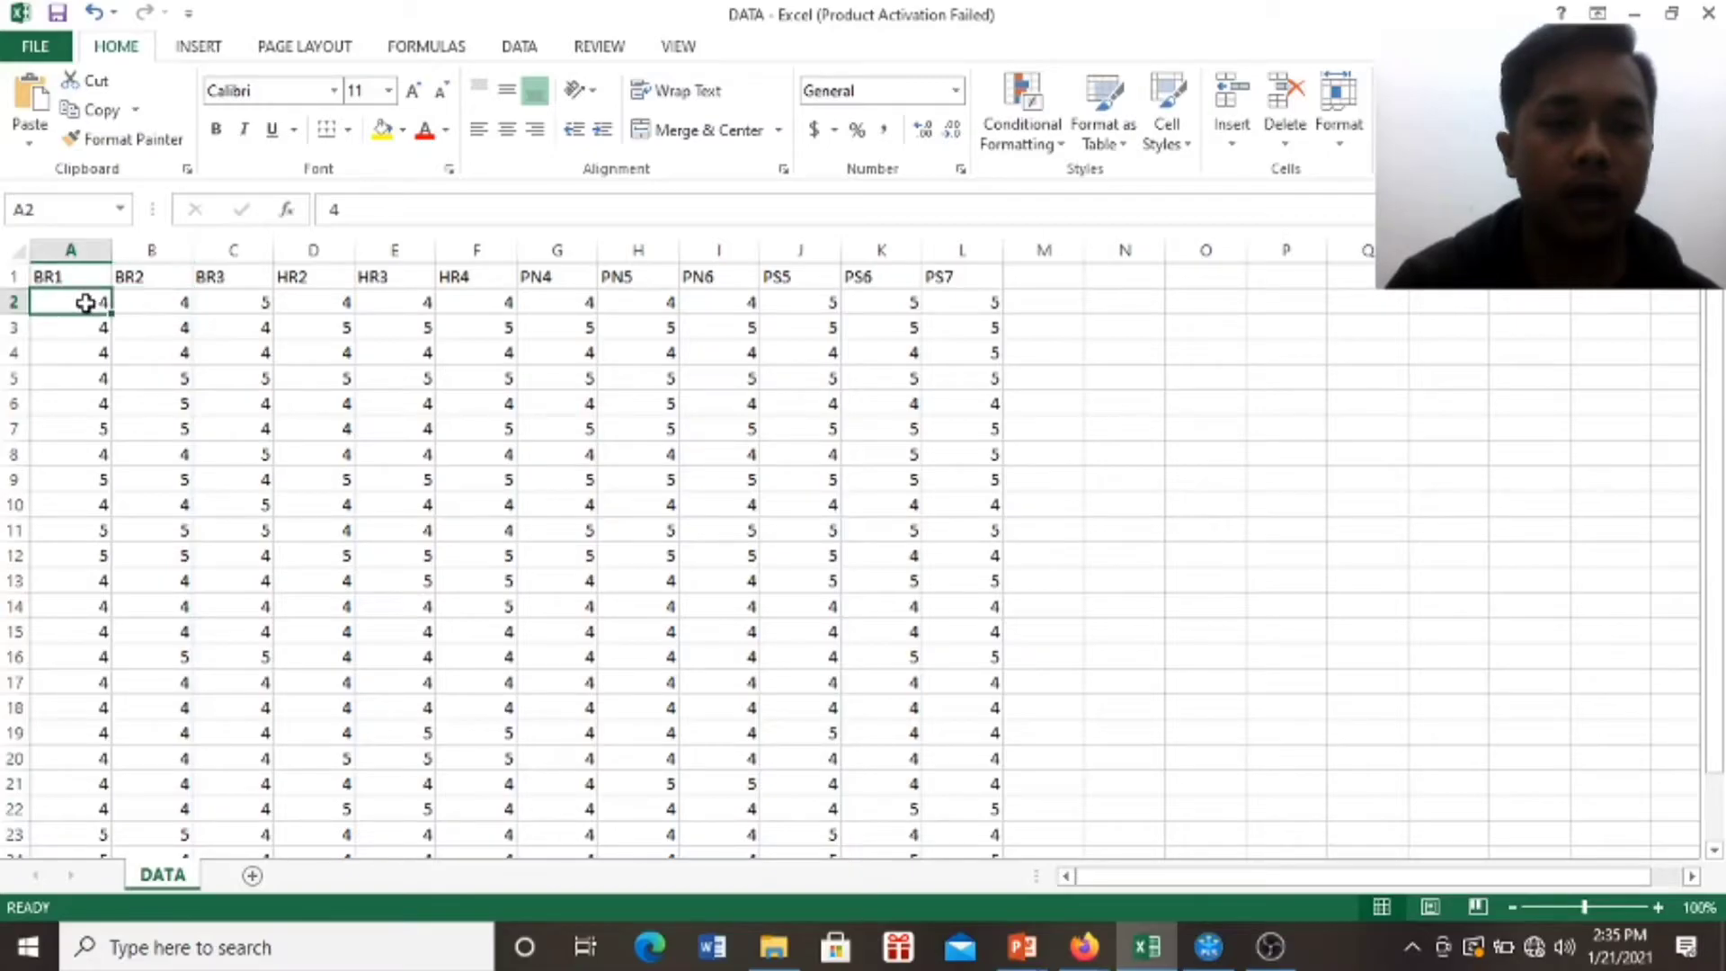
Save the workbook in its current folder as a comma-delimited CSV file named DATA4, without overwriting the existing DATA file.
click(52, 58)
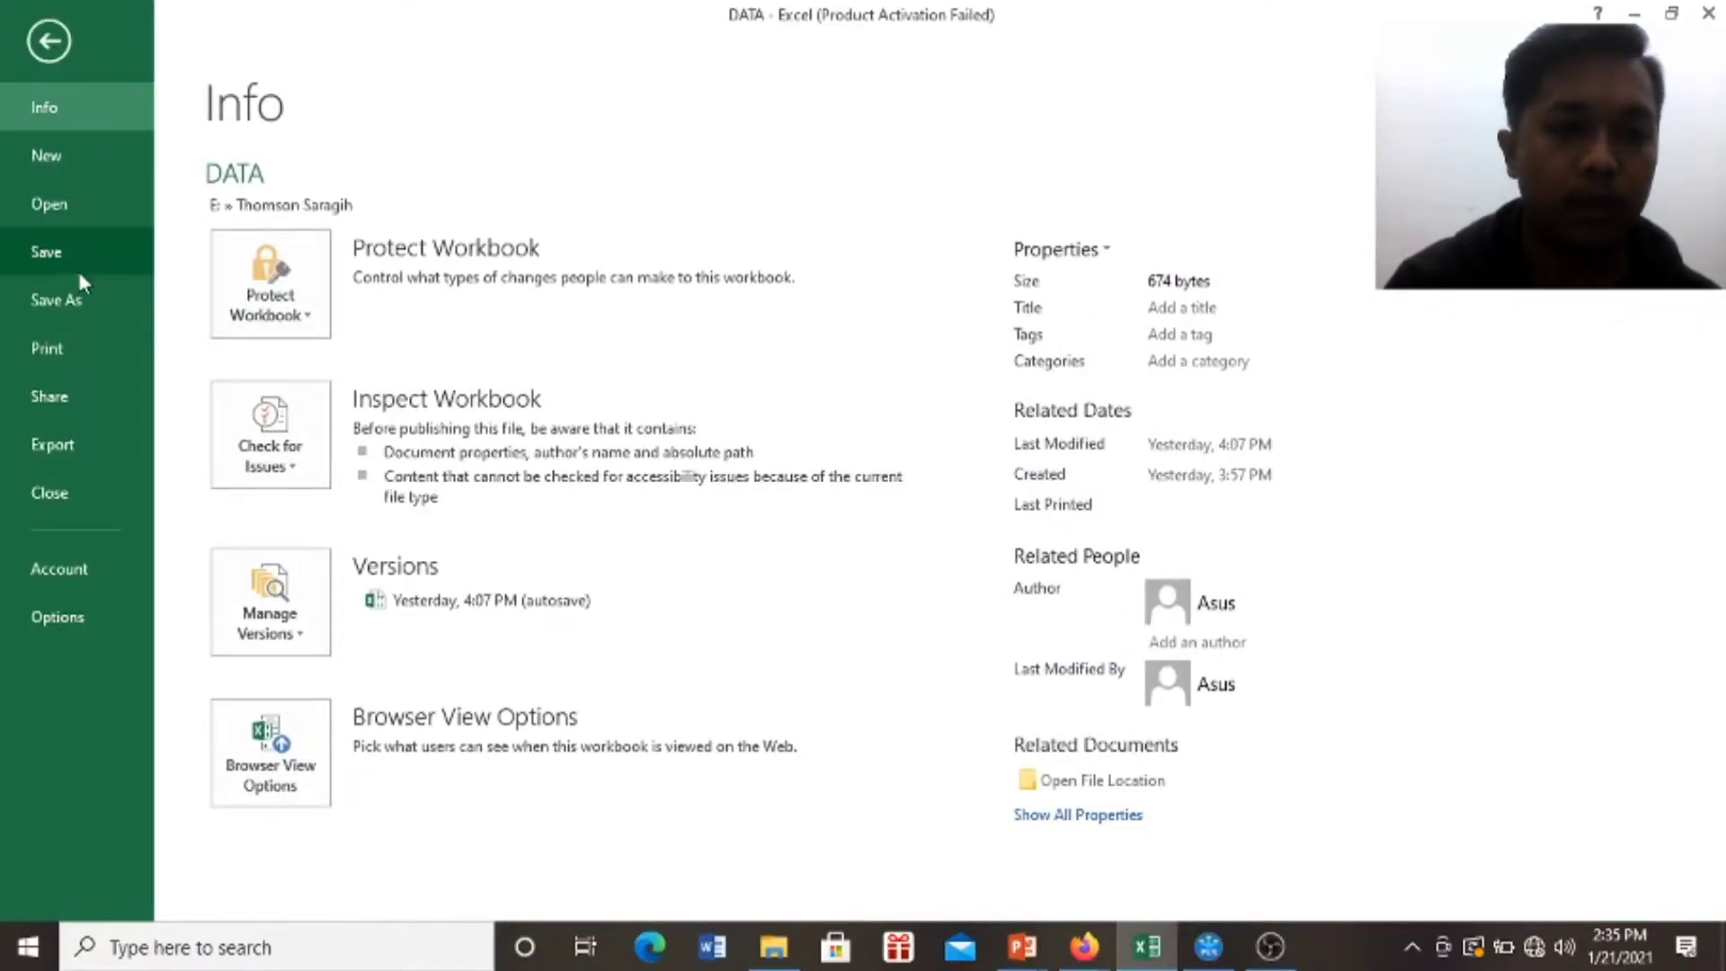
click(77, 306)
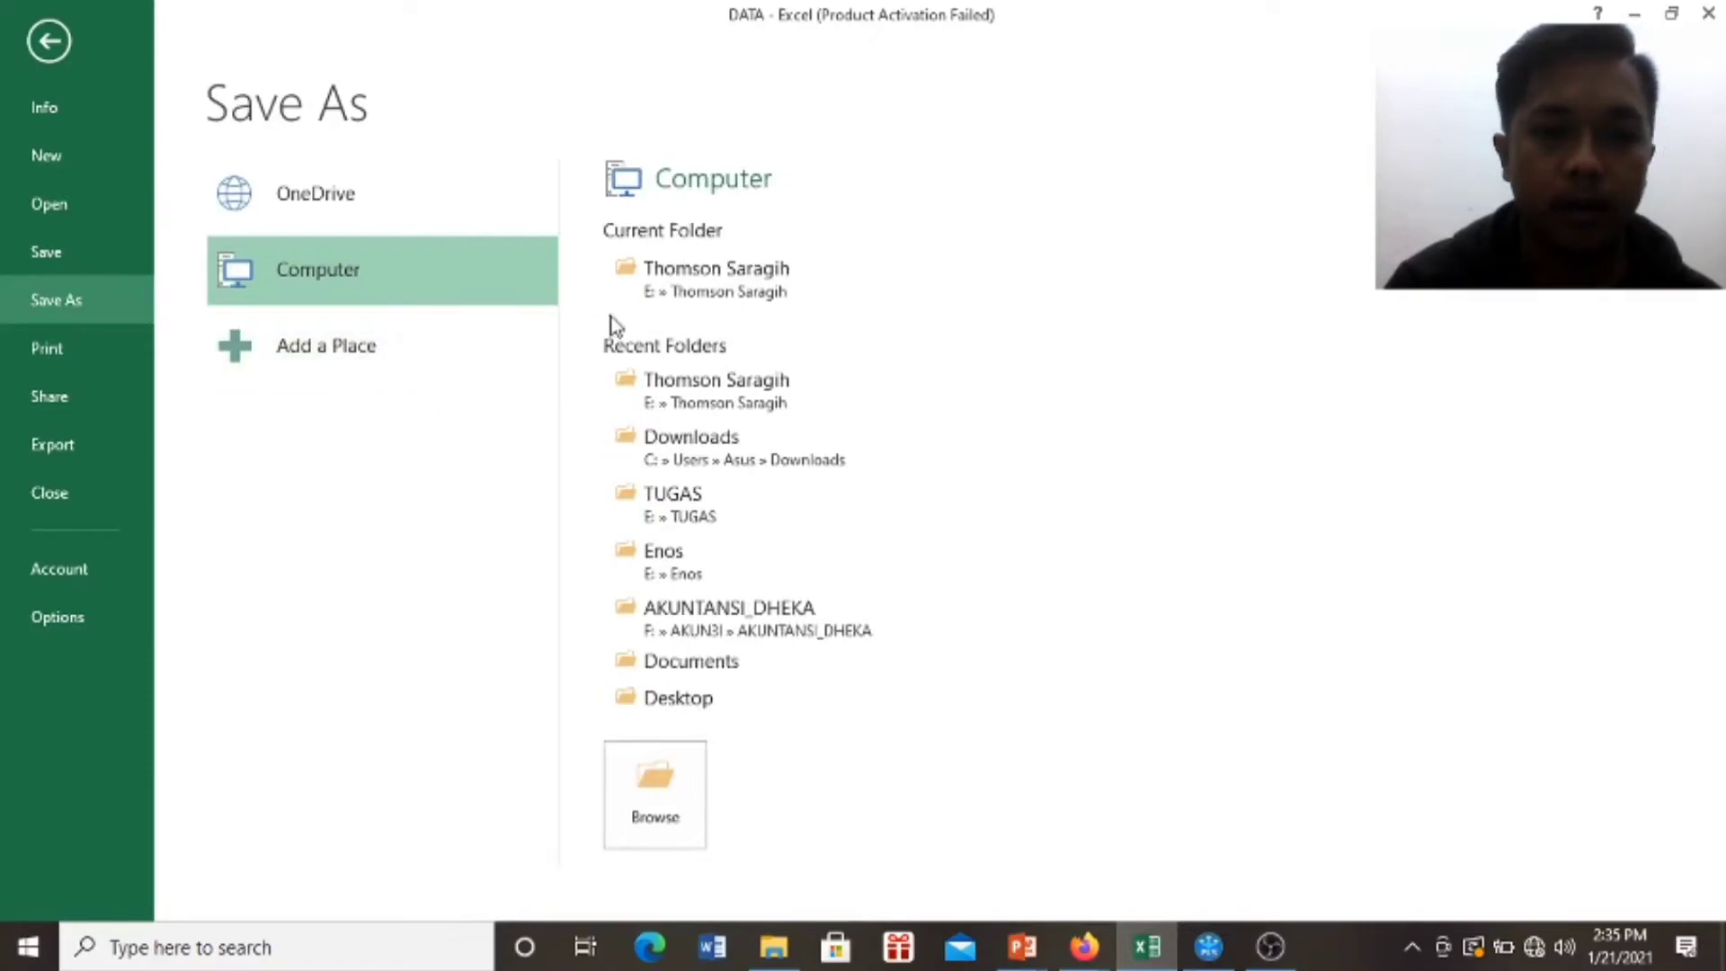
click(682, 284)
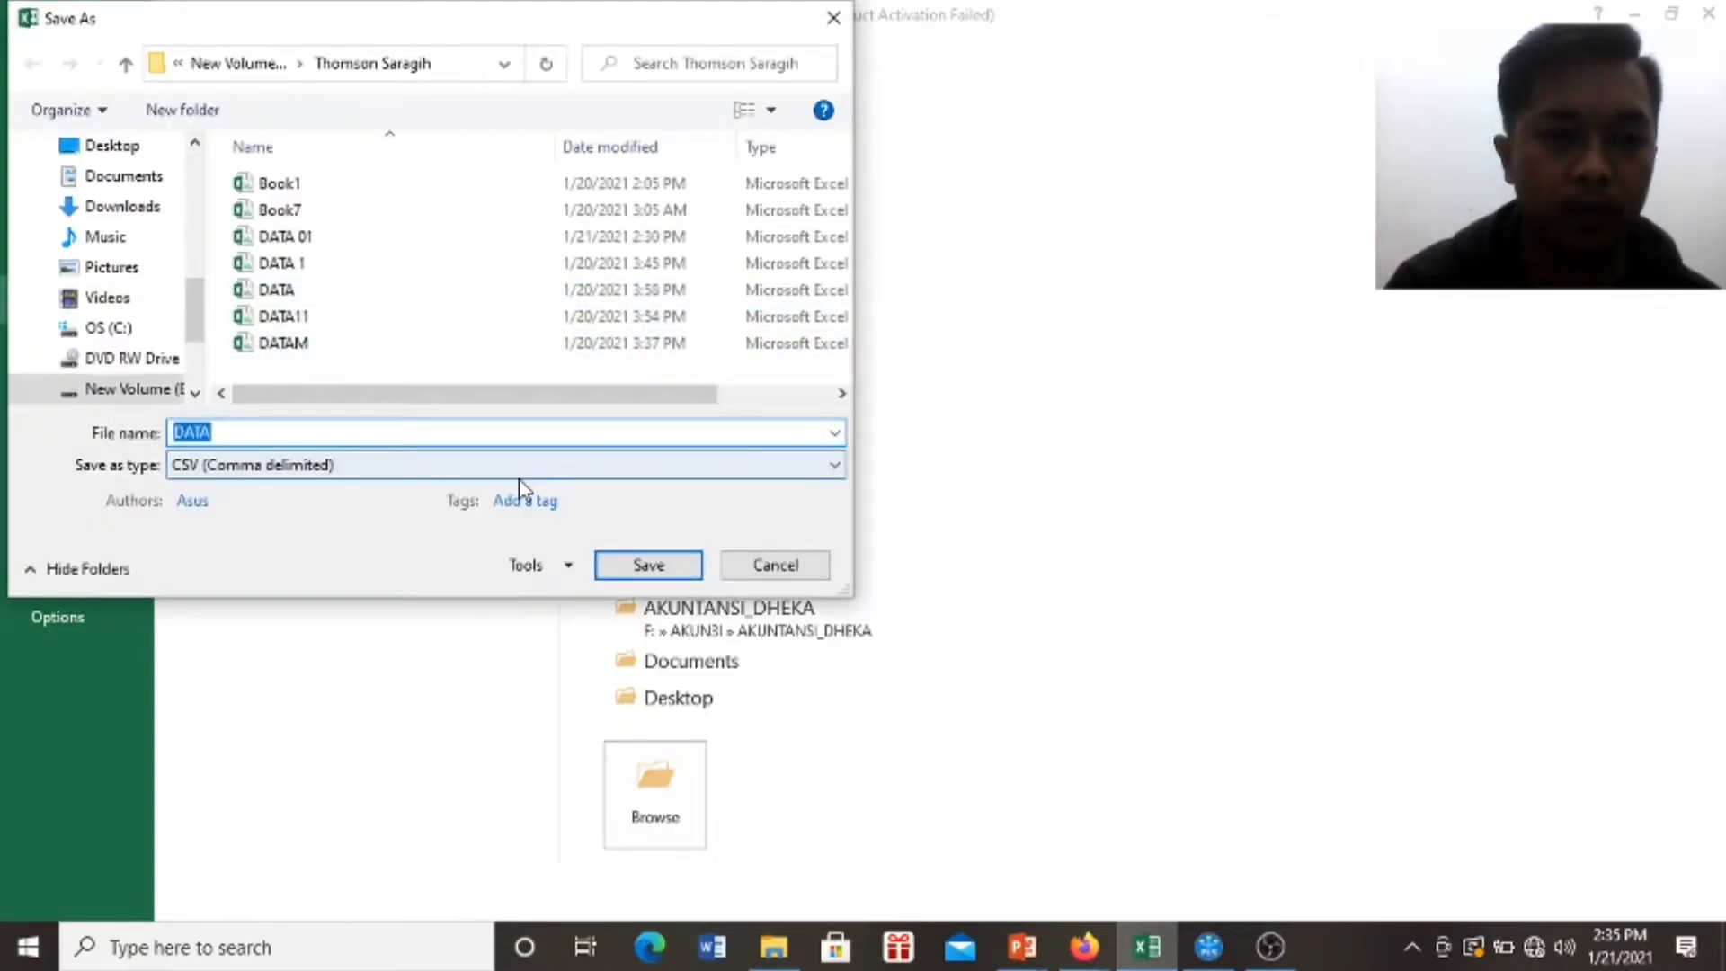
click(521, 468)
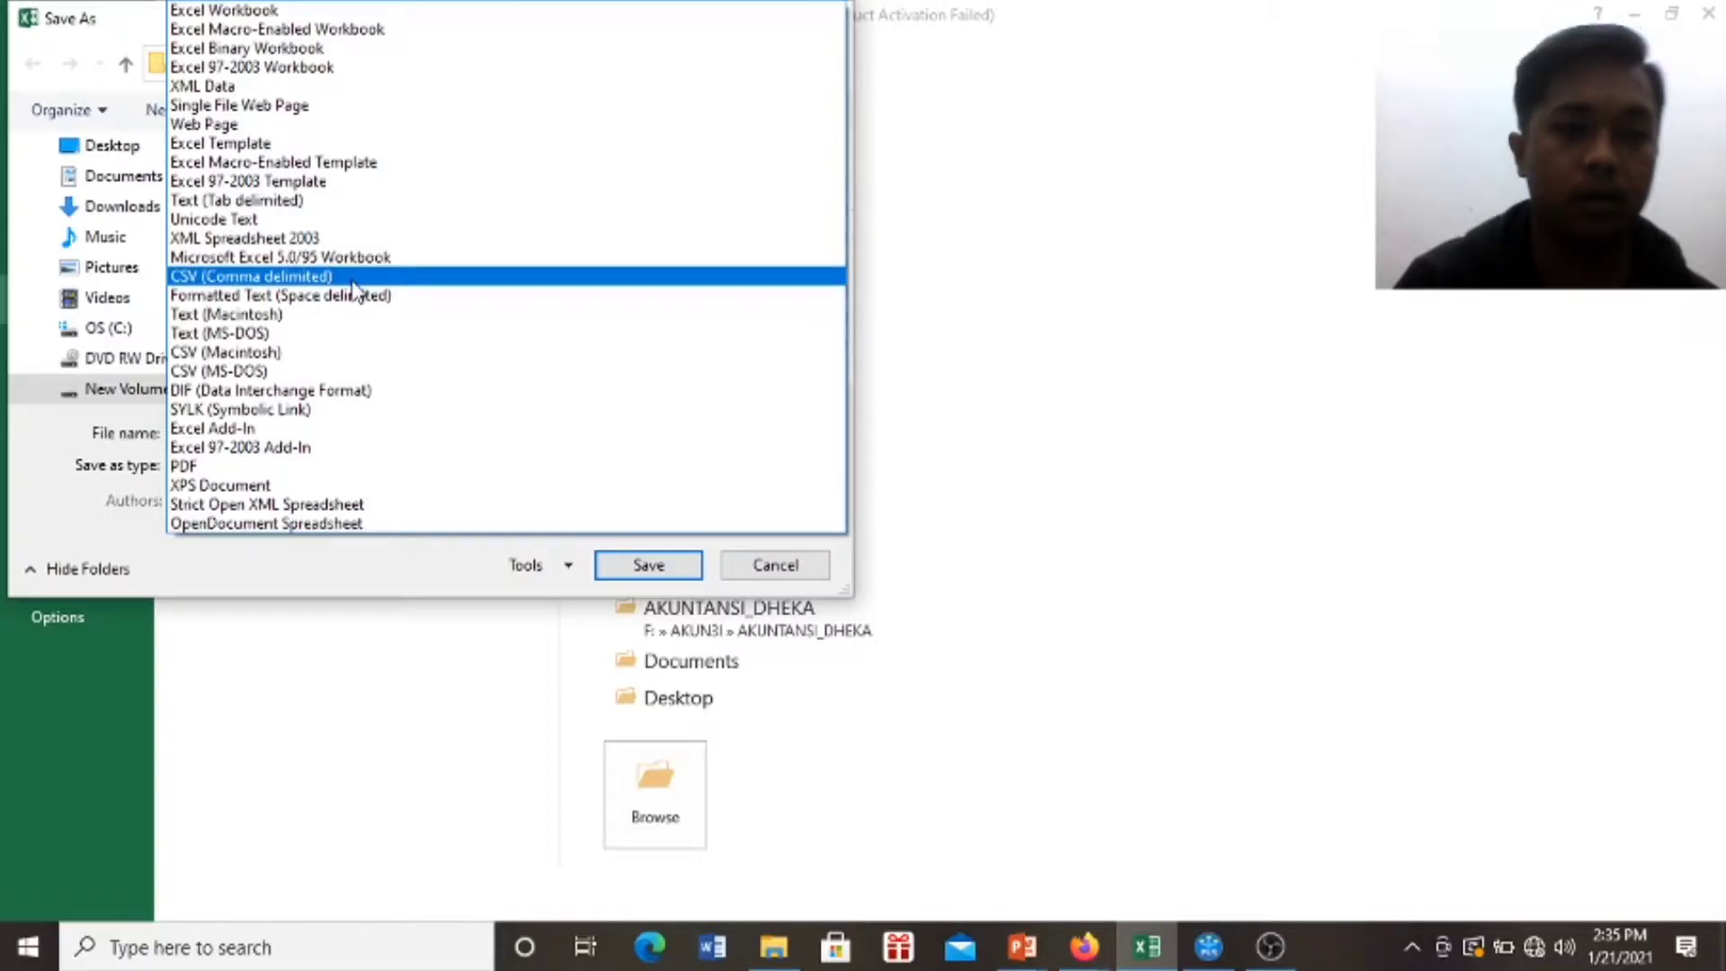
click(353, 286)
click(297, 436)
click(296, 436)
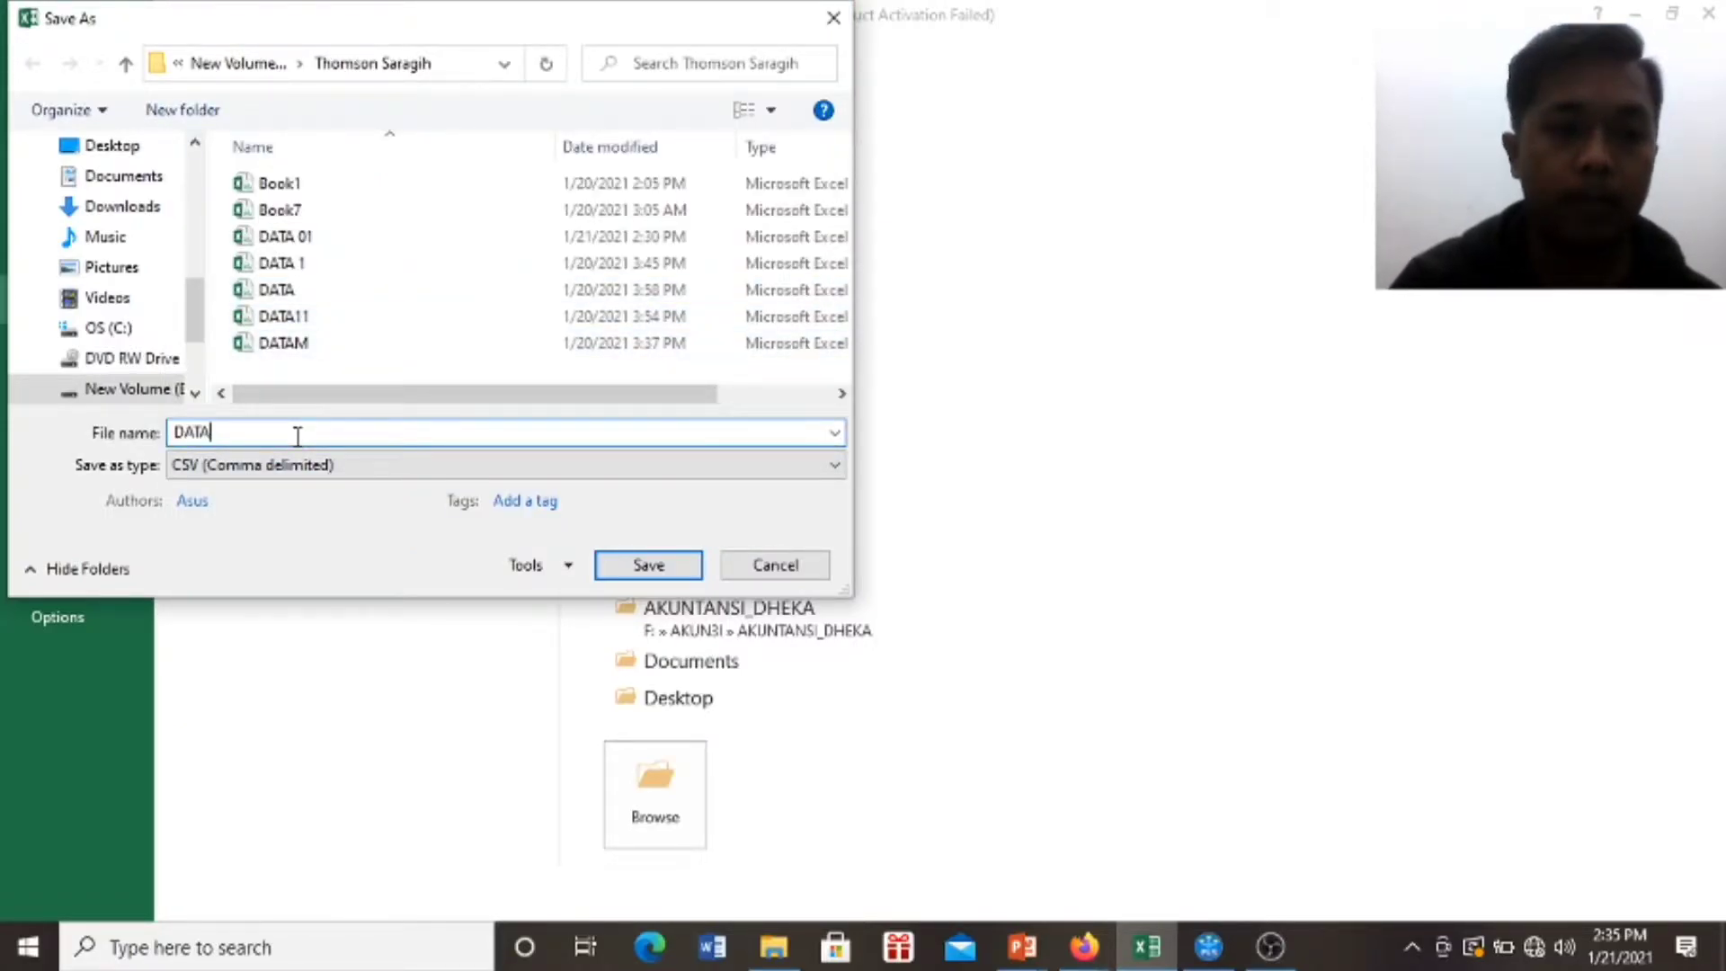
click(659, 575)
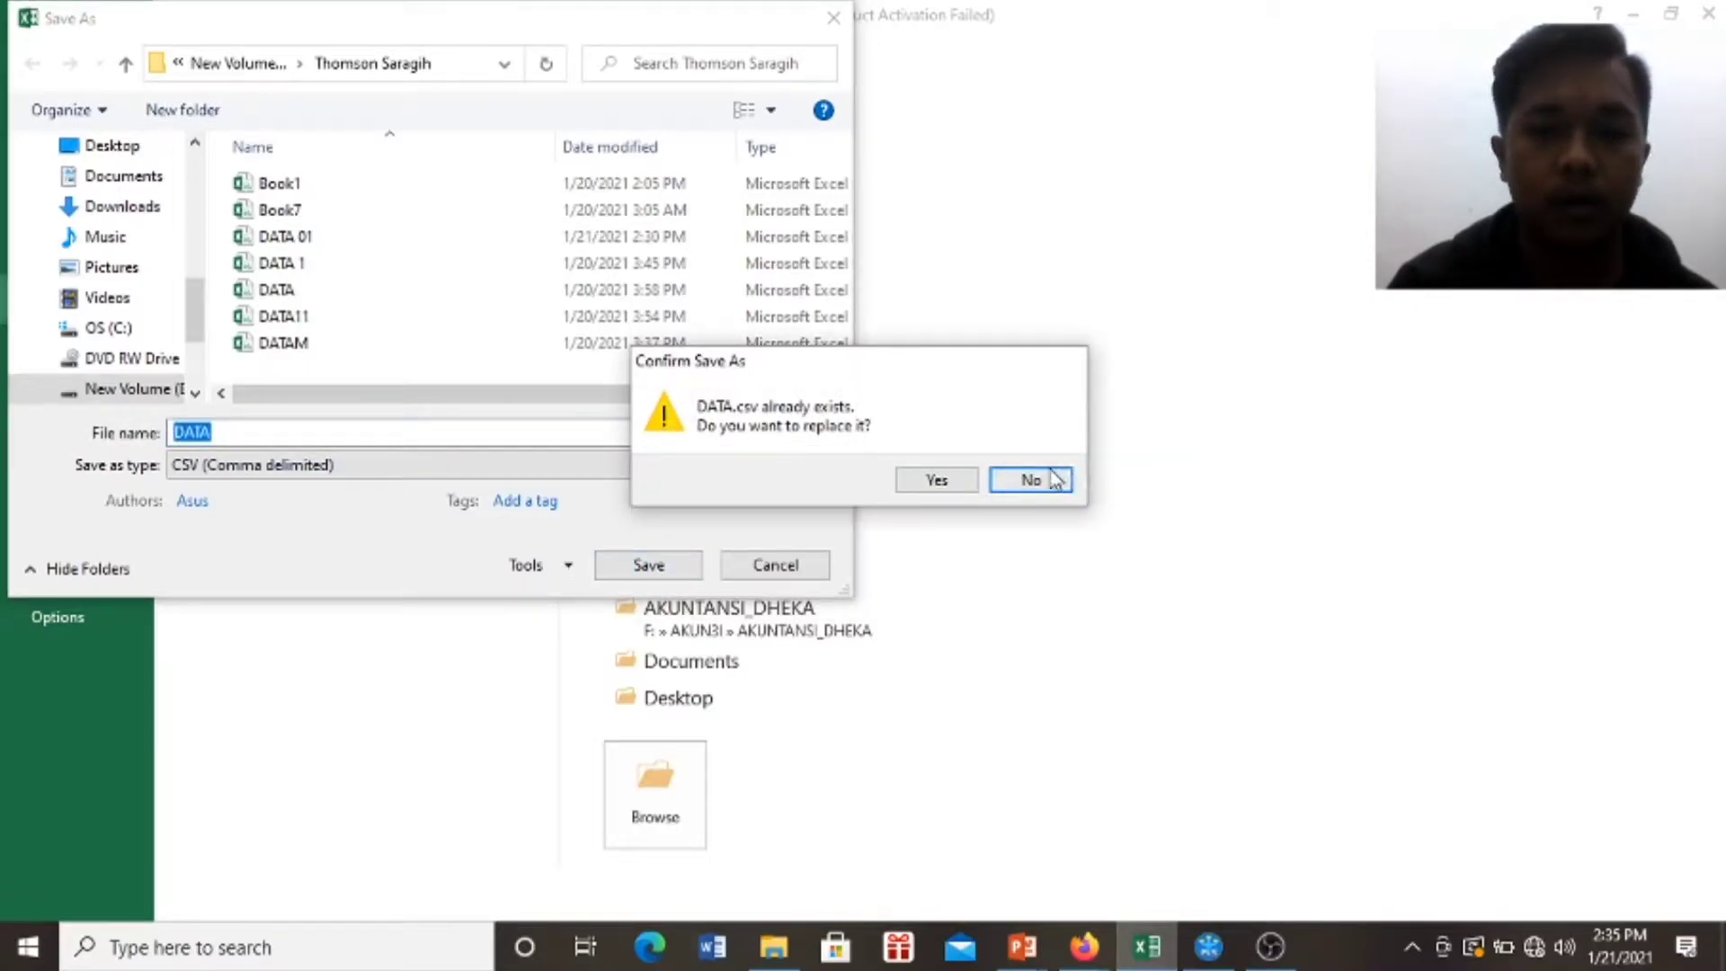
click(1045, 480)
click(649, 438)
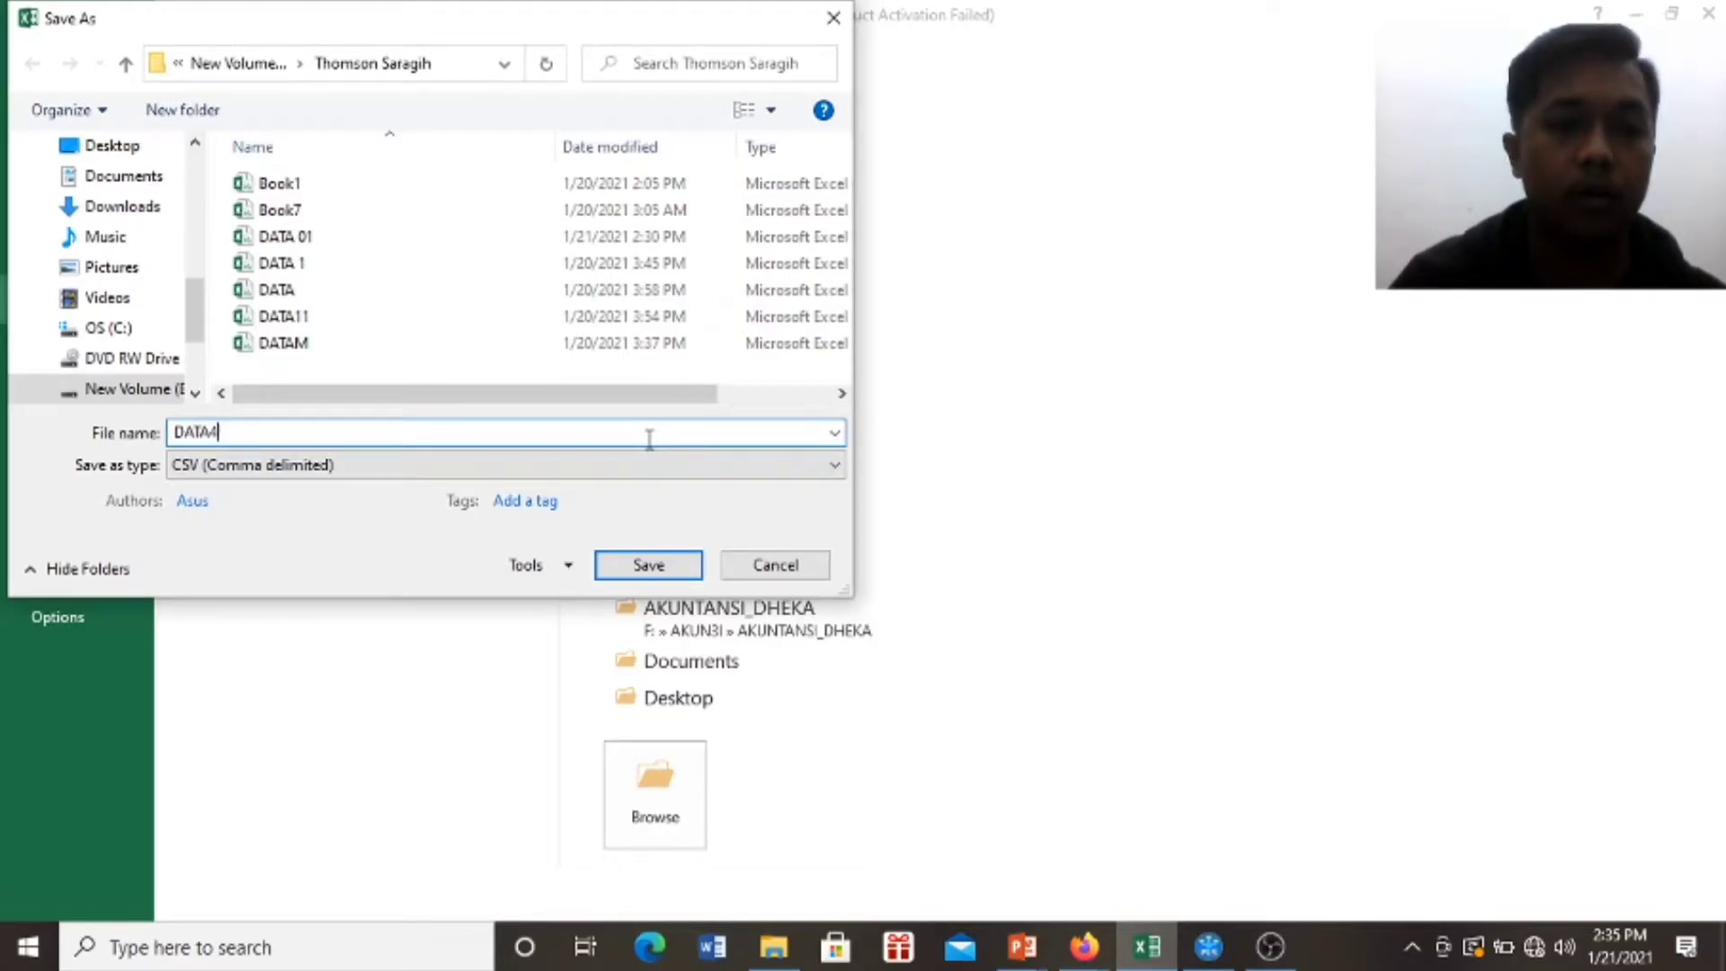
key(Return)
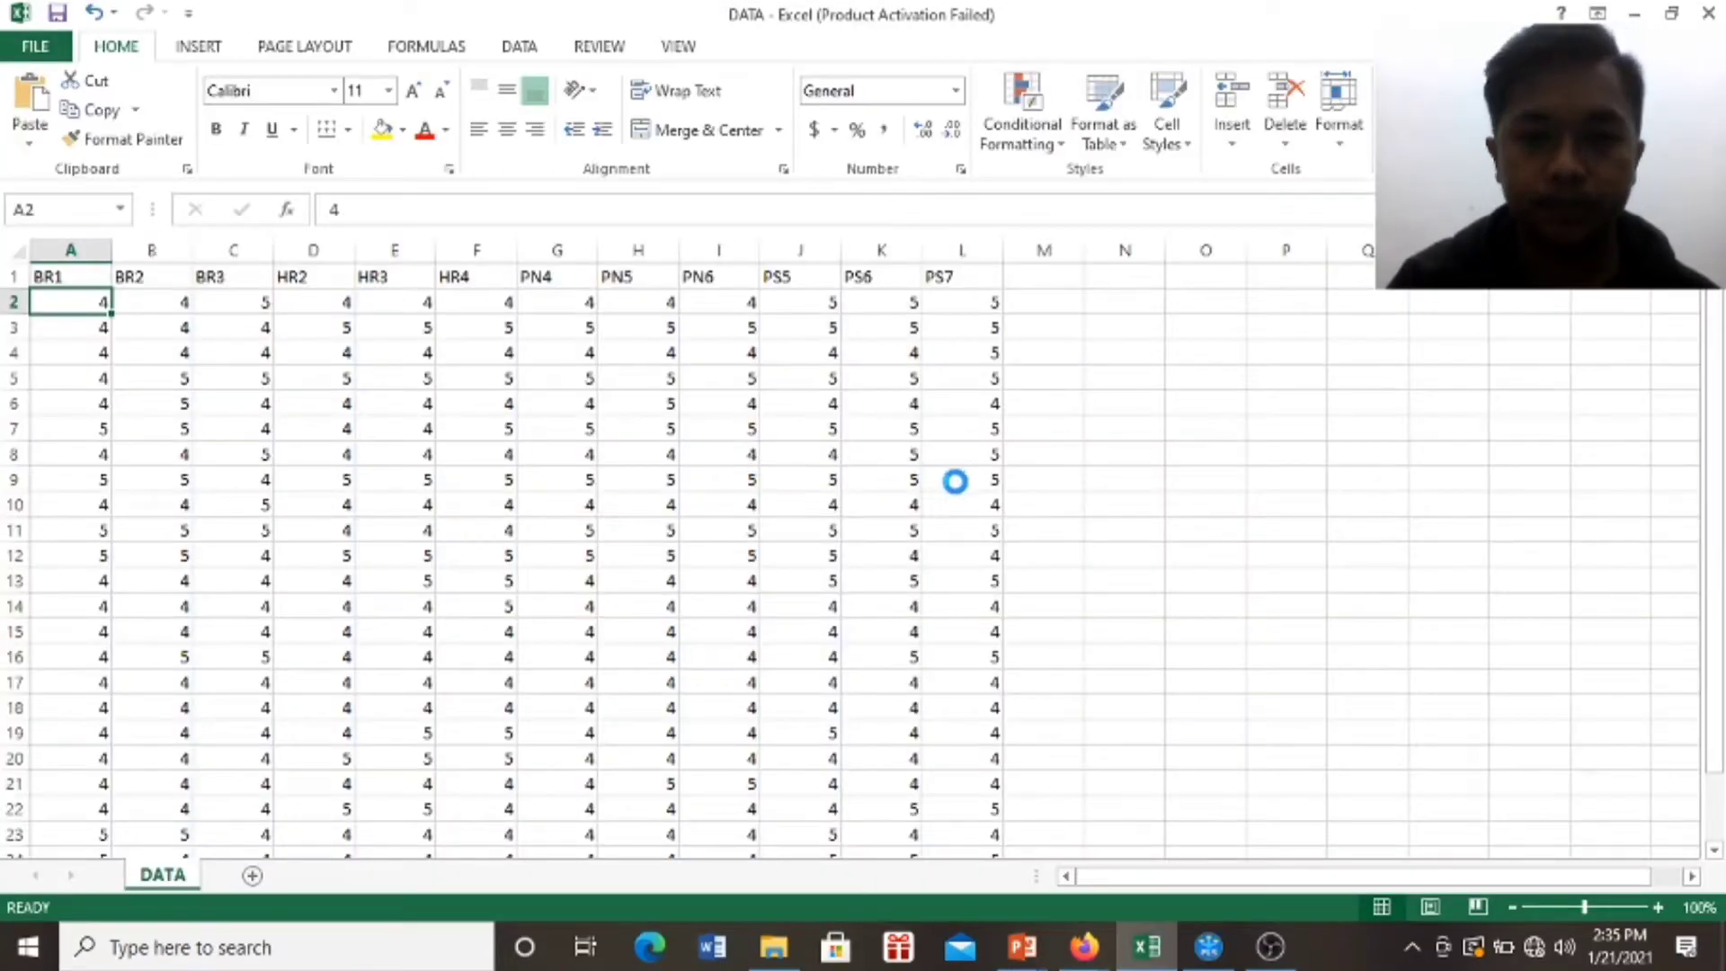
click(777, 550)
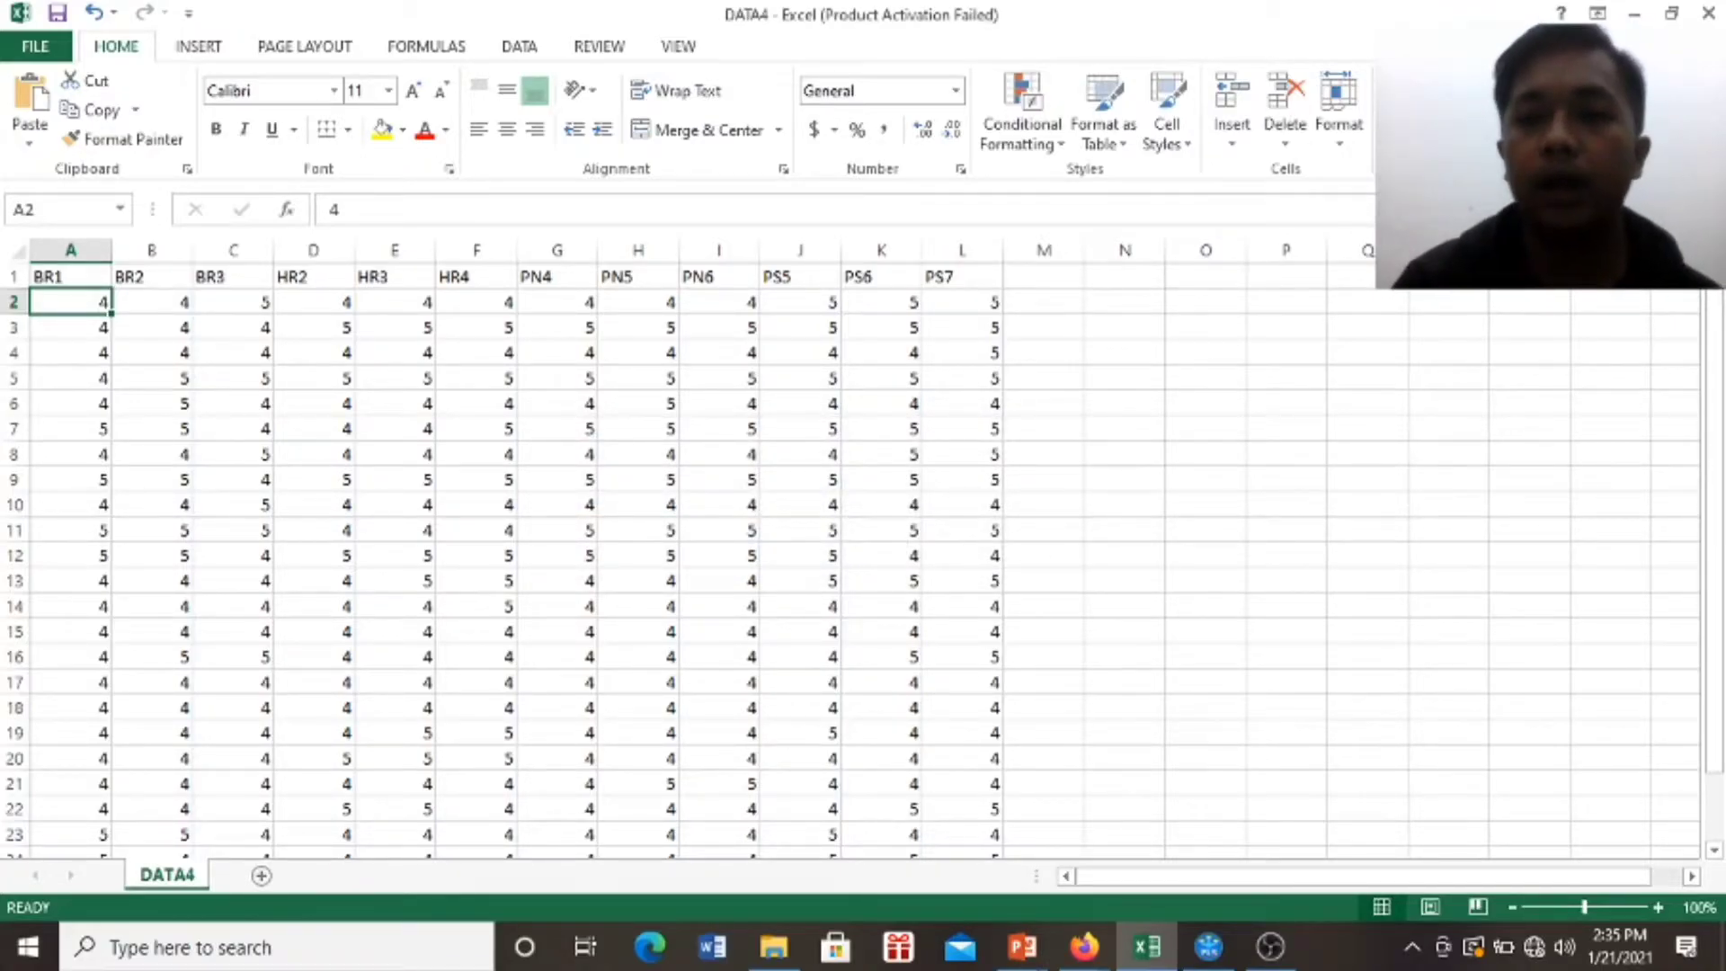
Switch to SmartPLS and create a new project named "project 1".
click(1636, 13)
right_click(1140, 257)
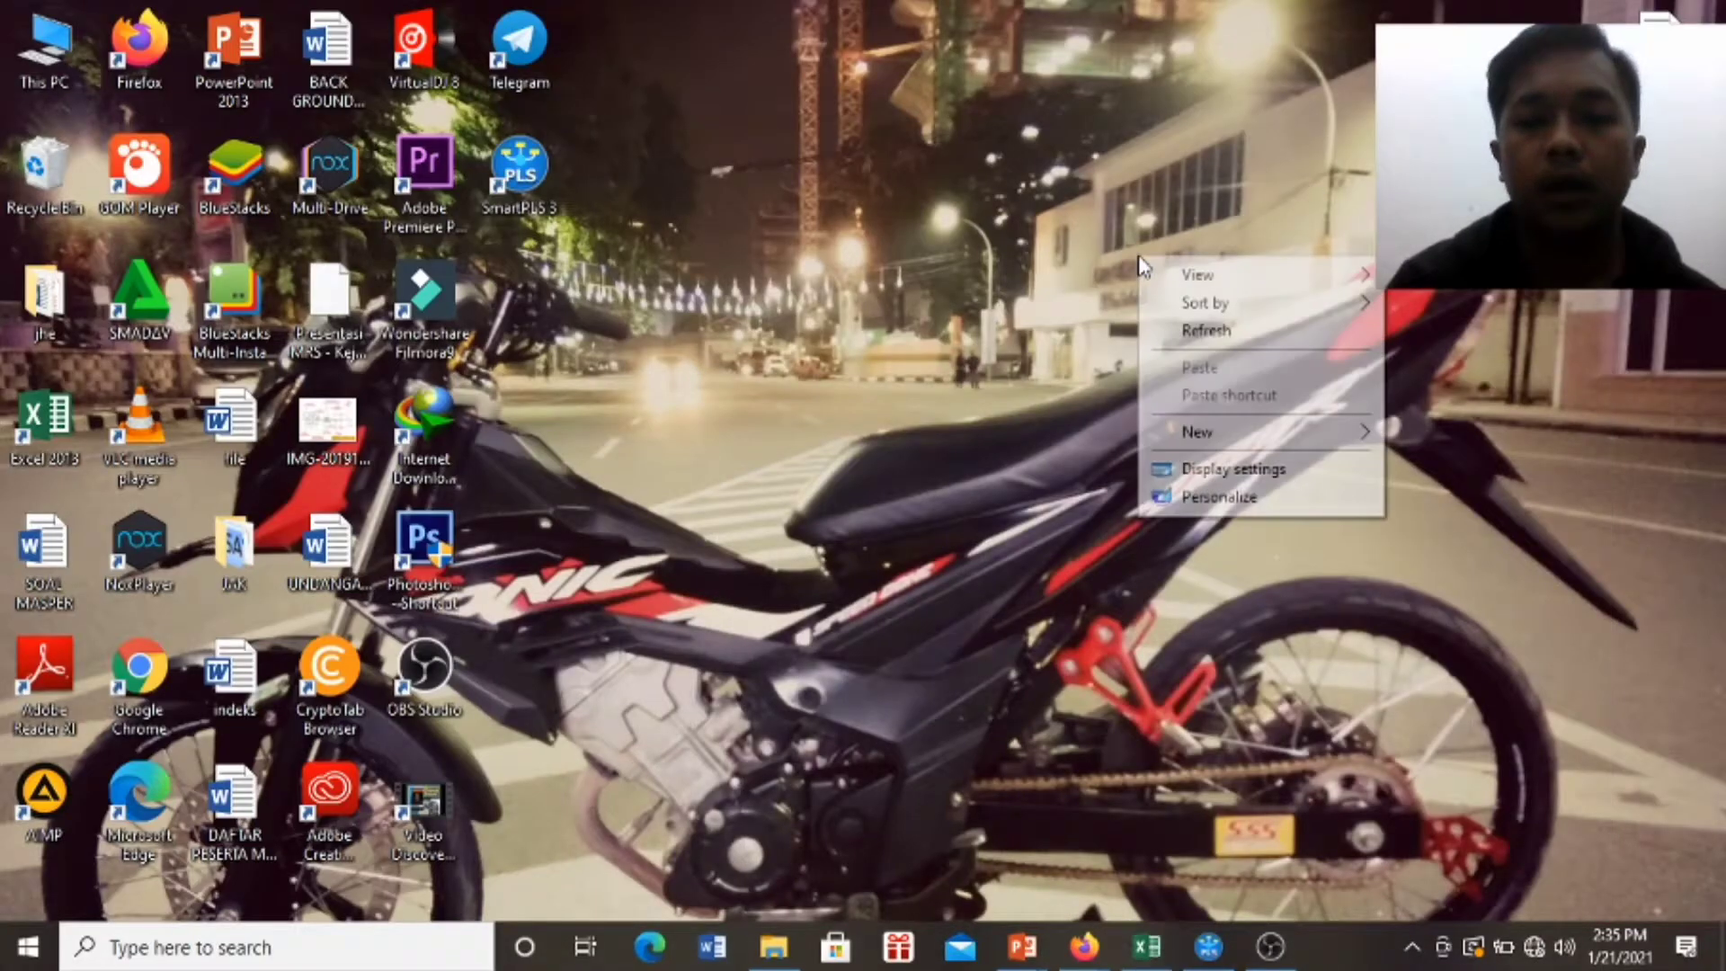
click(1178, 335)
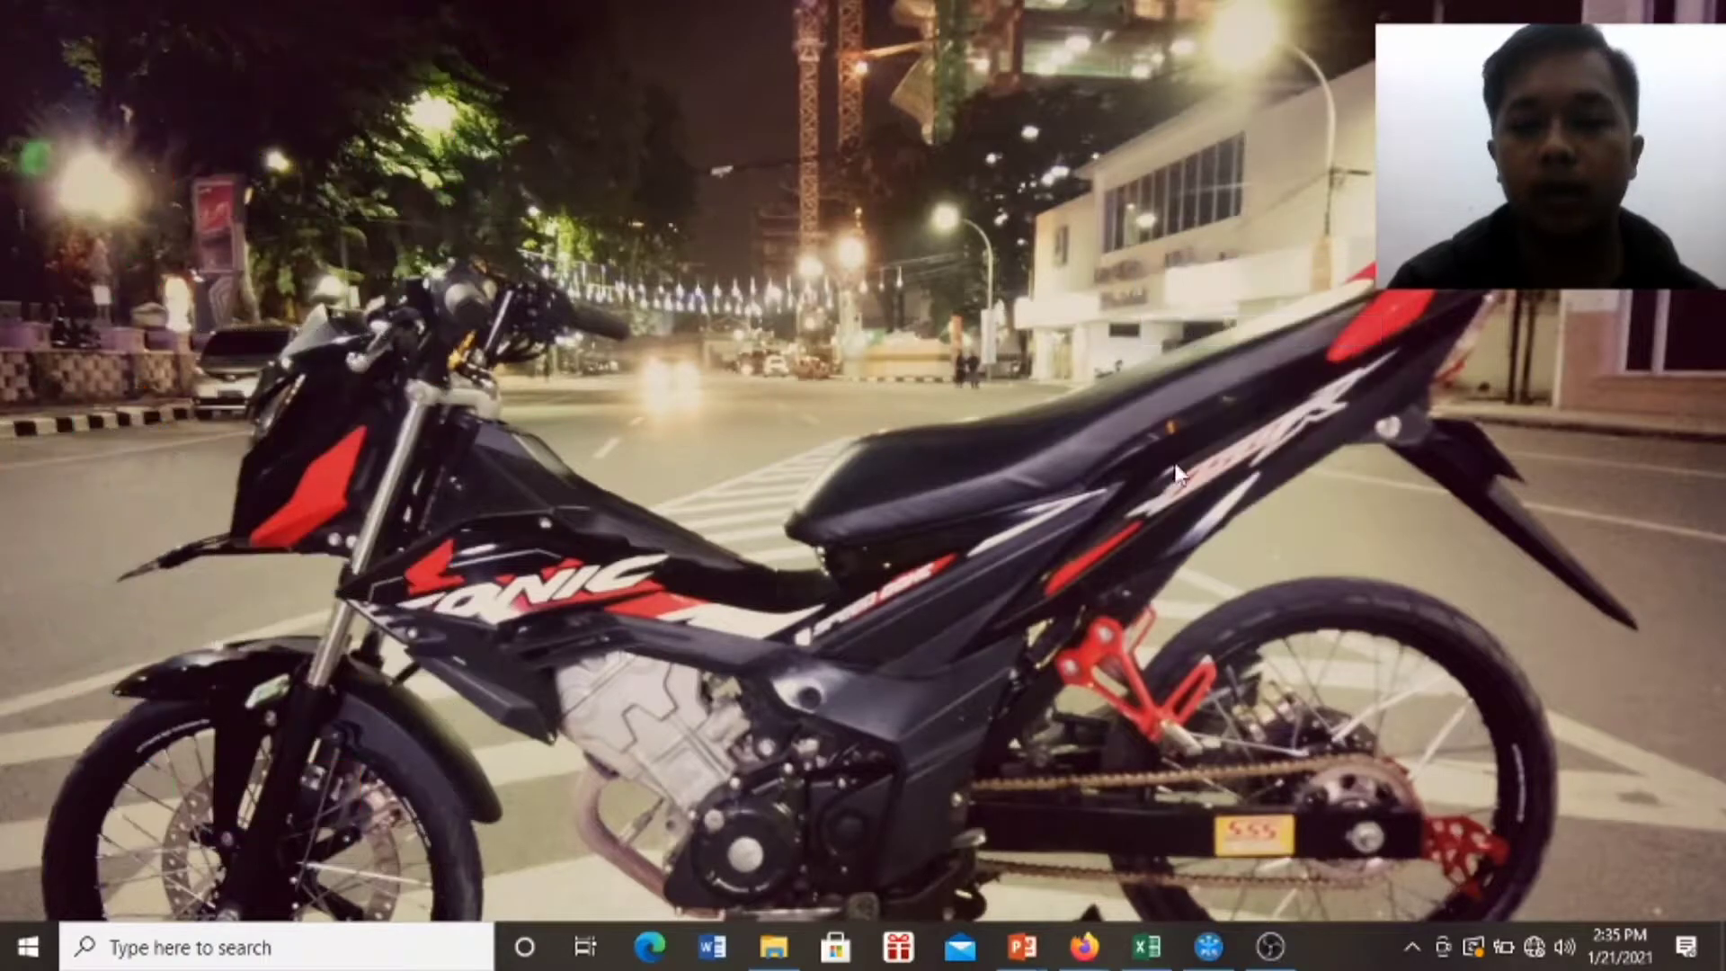
click(1209, 946)
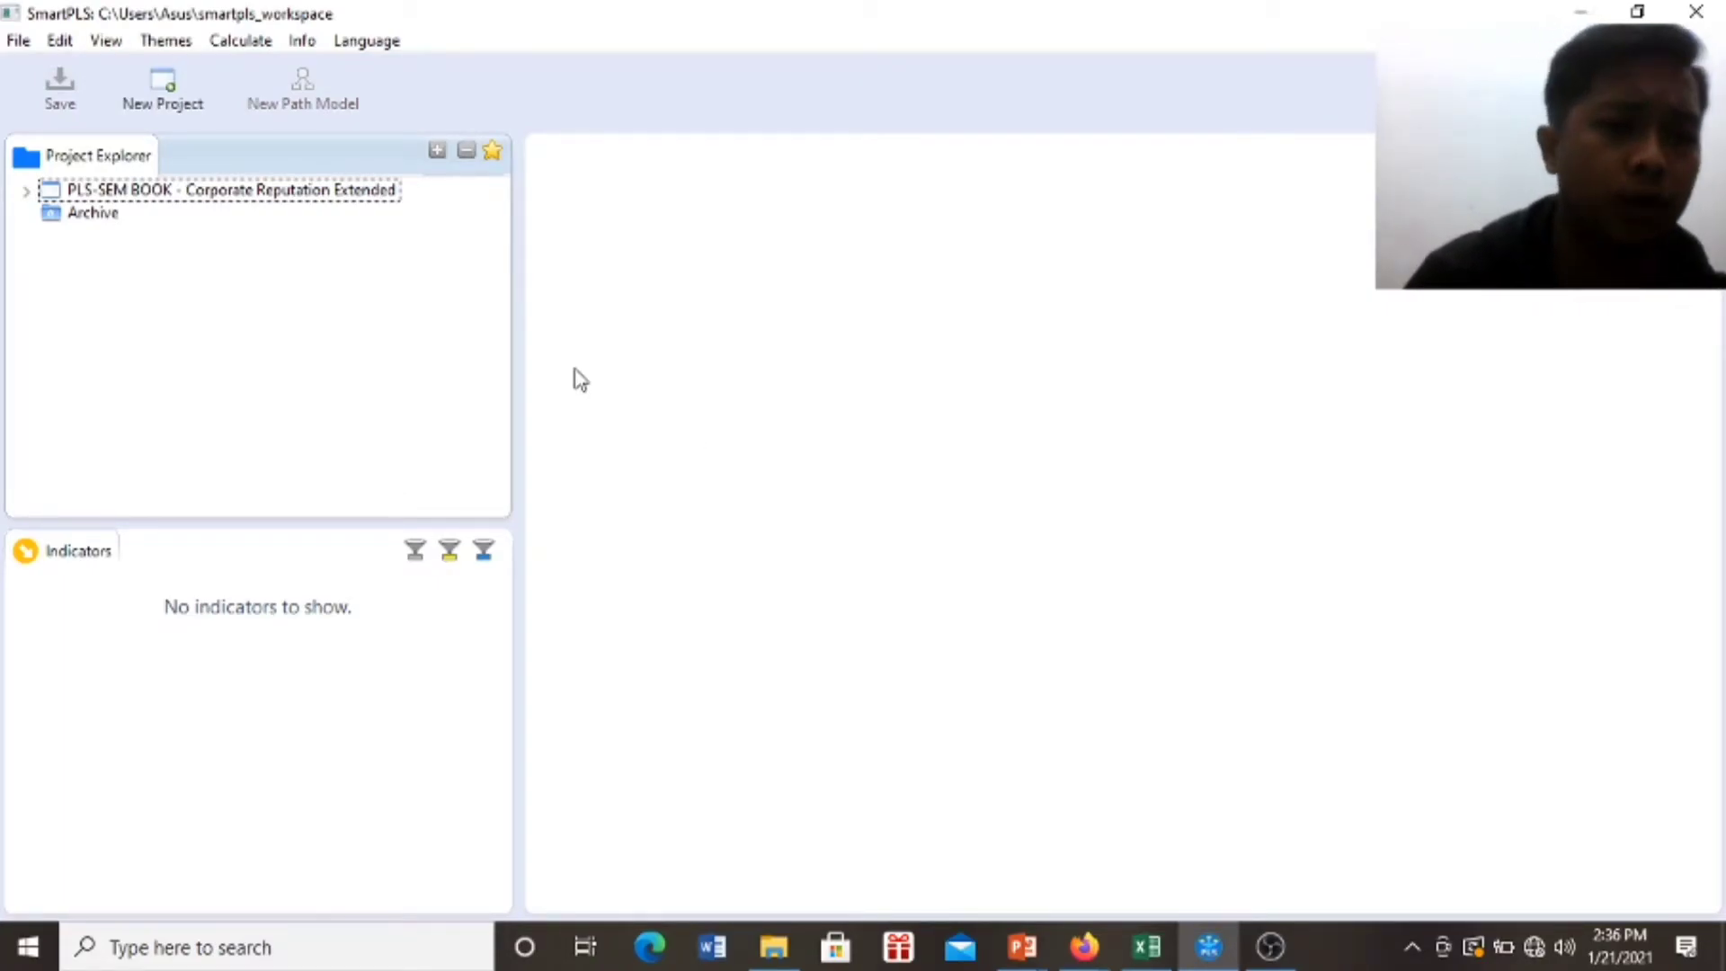
click(179, 106)
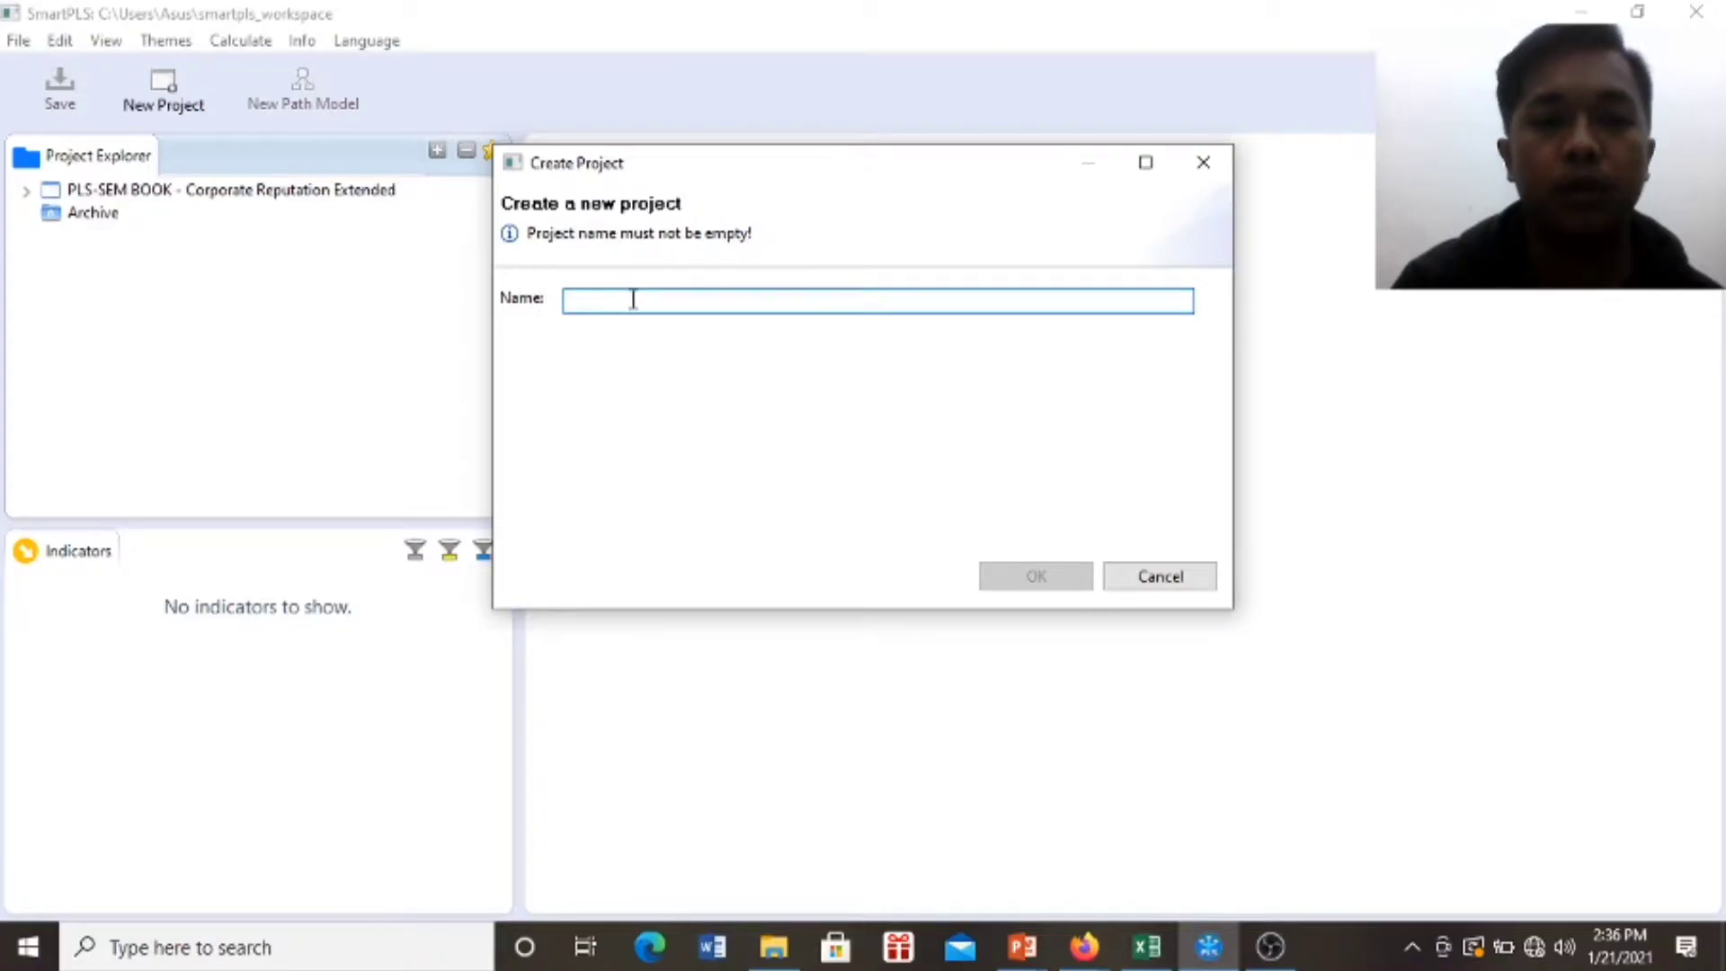
text(project 1)
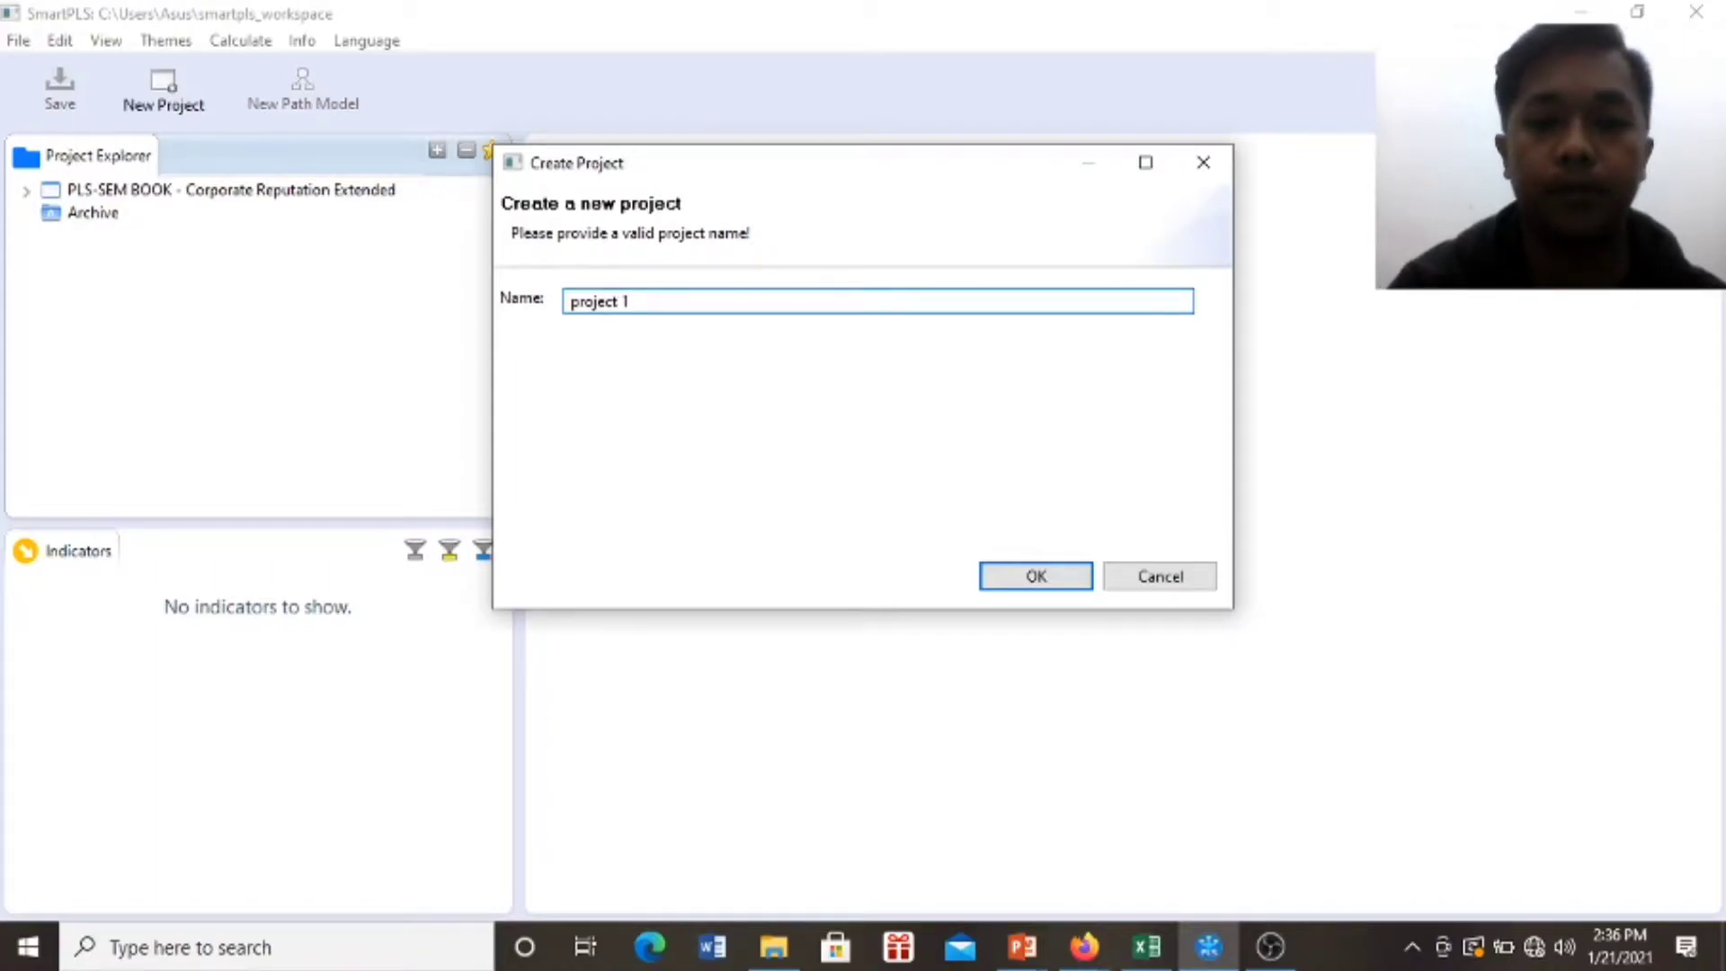
key(Return)
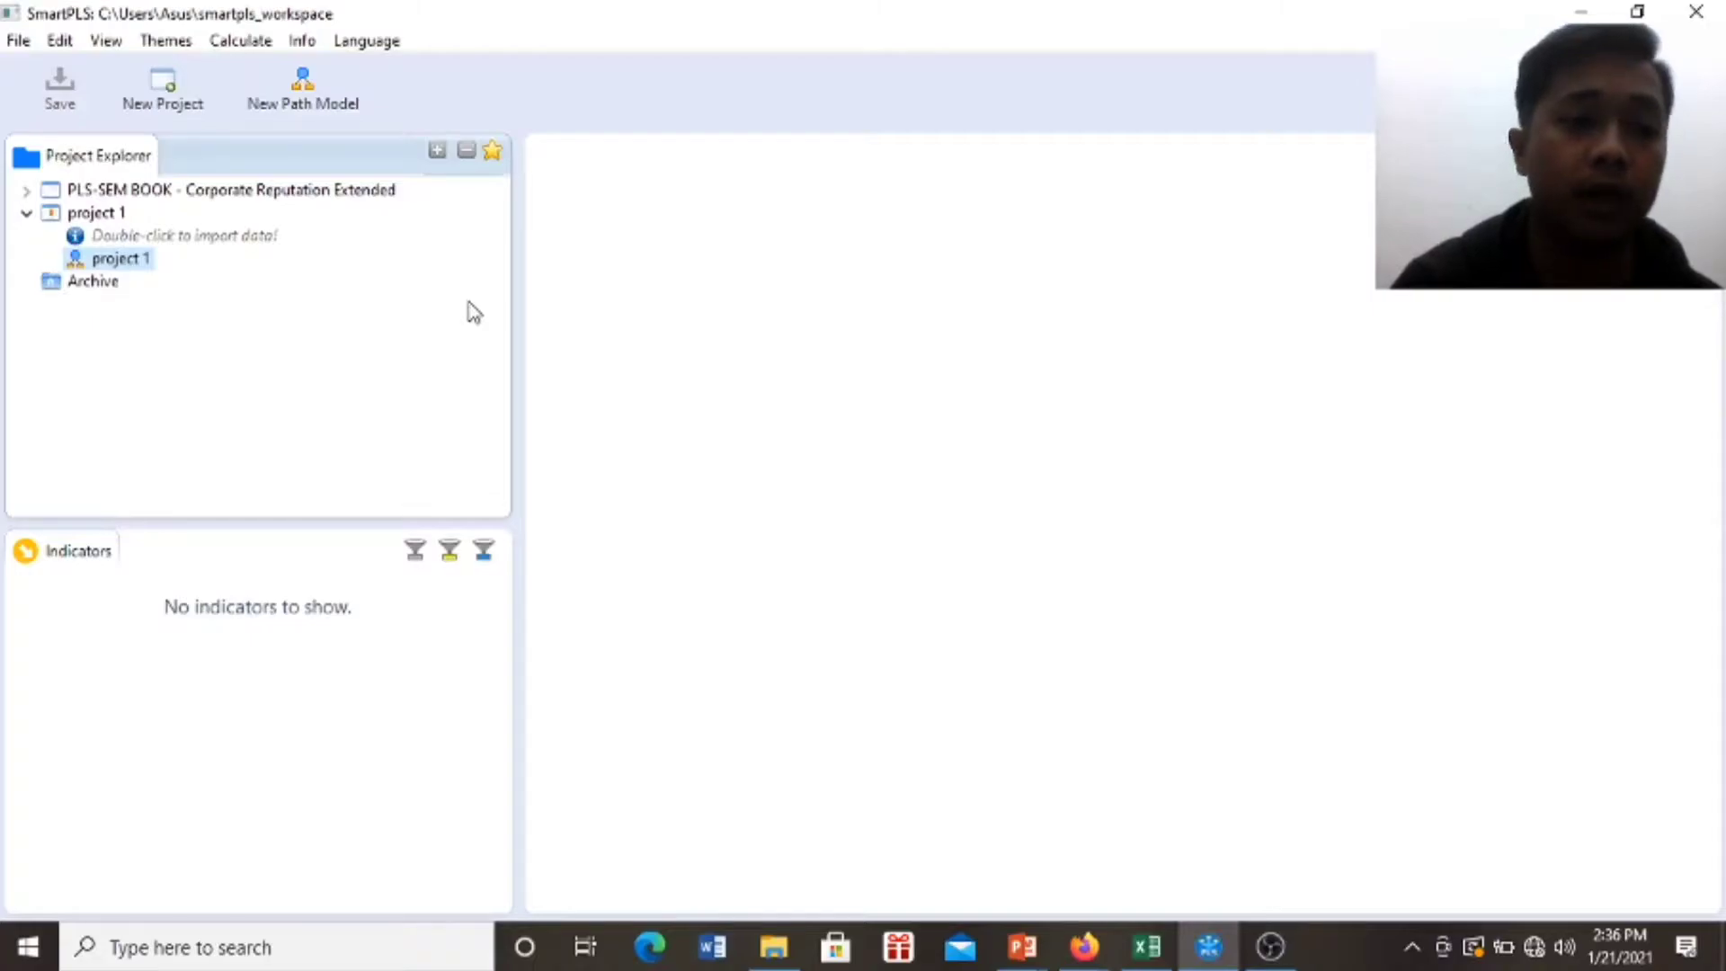
Import the data file DATA.csv into project 1, keeping the name DATA.
click(238, 237)
double_click(238, 236)
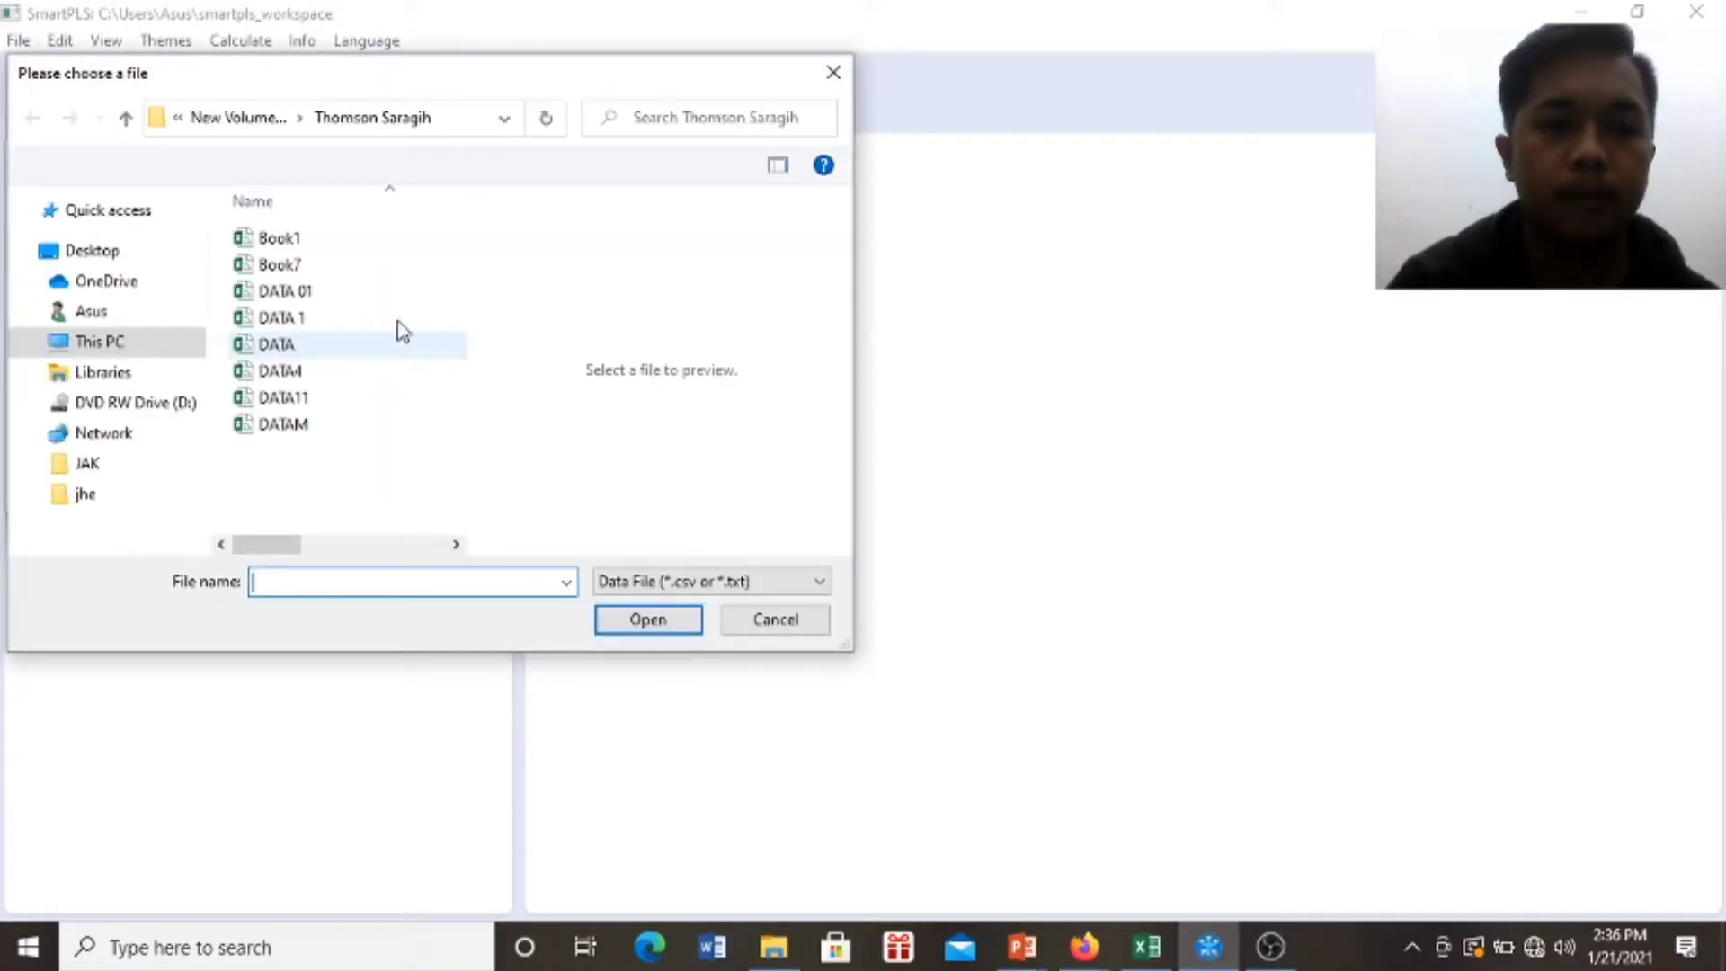
double_click(299, 344)
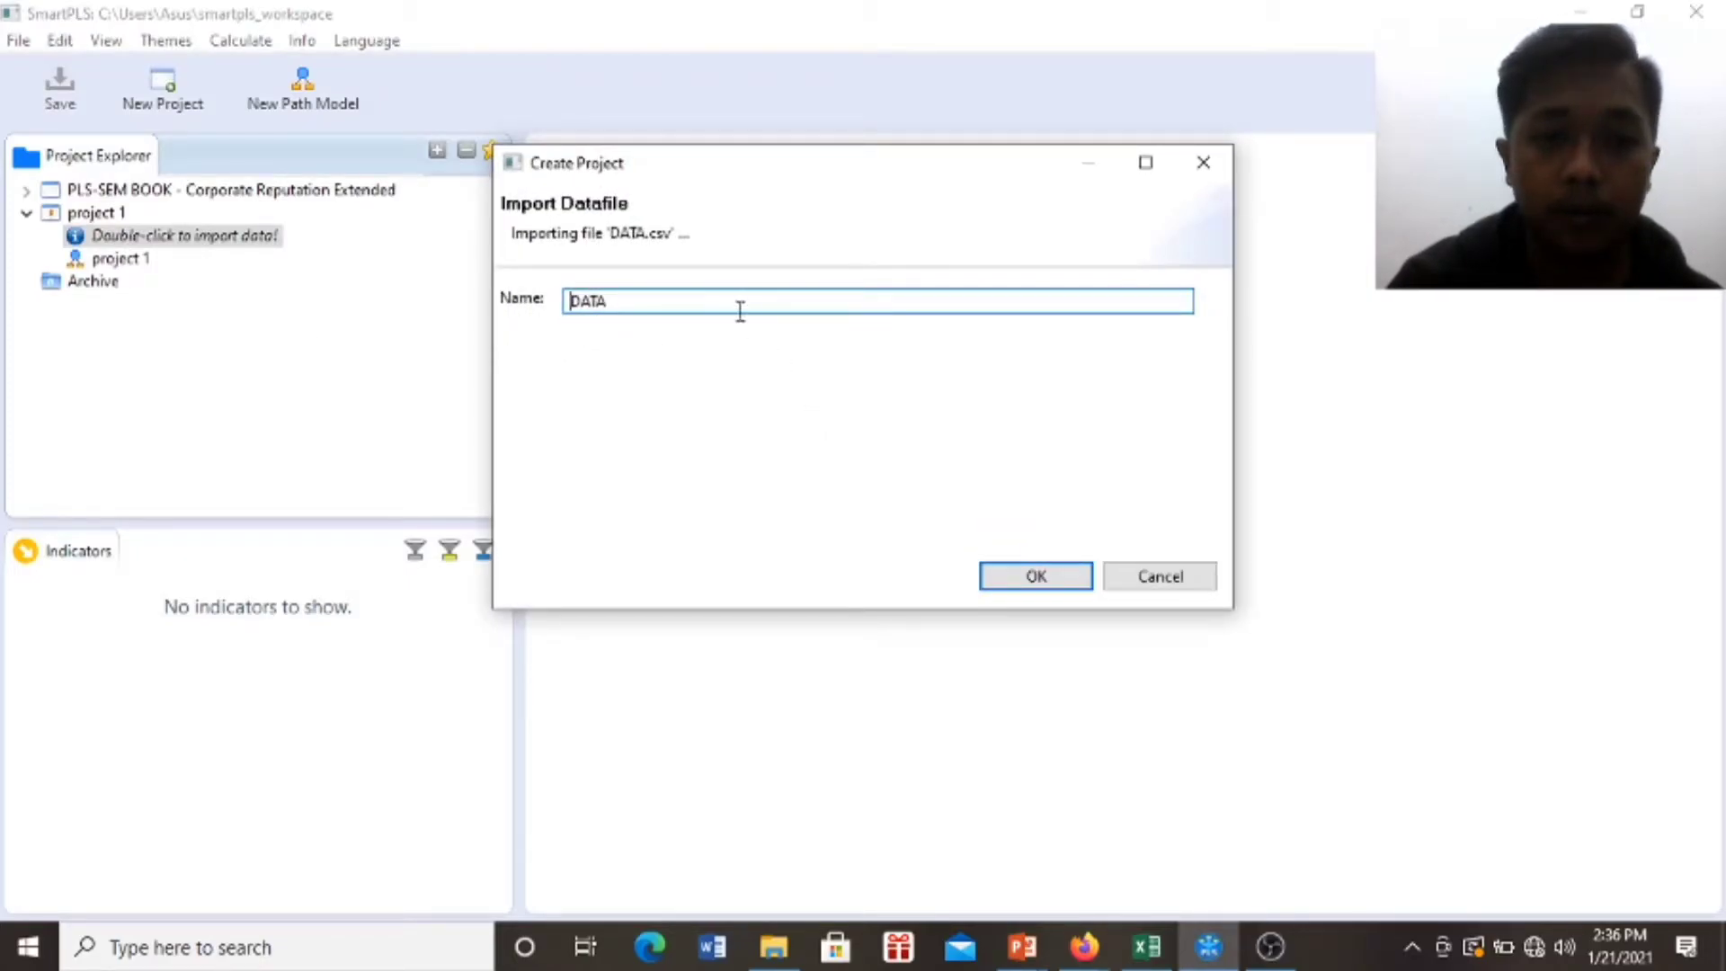
click(991, 580)
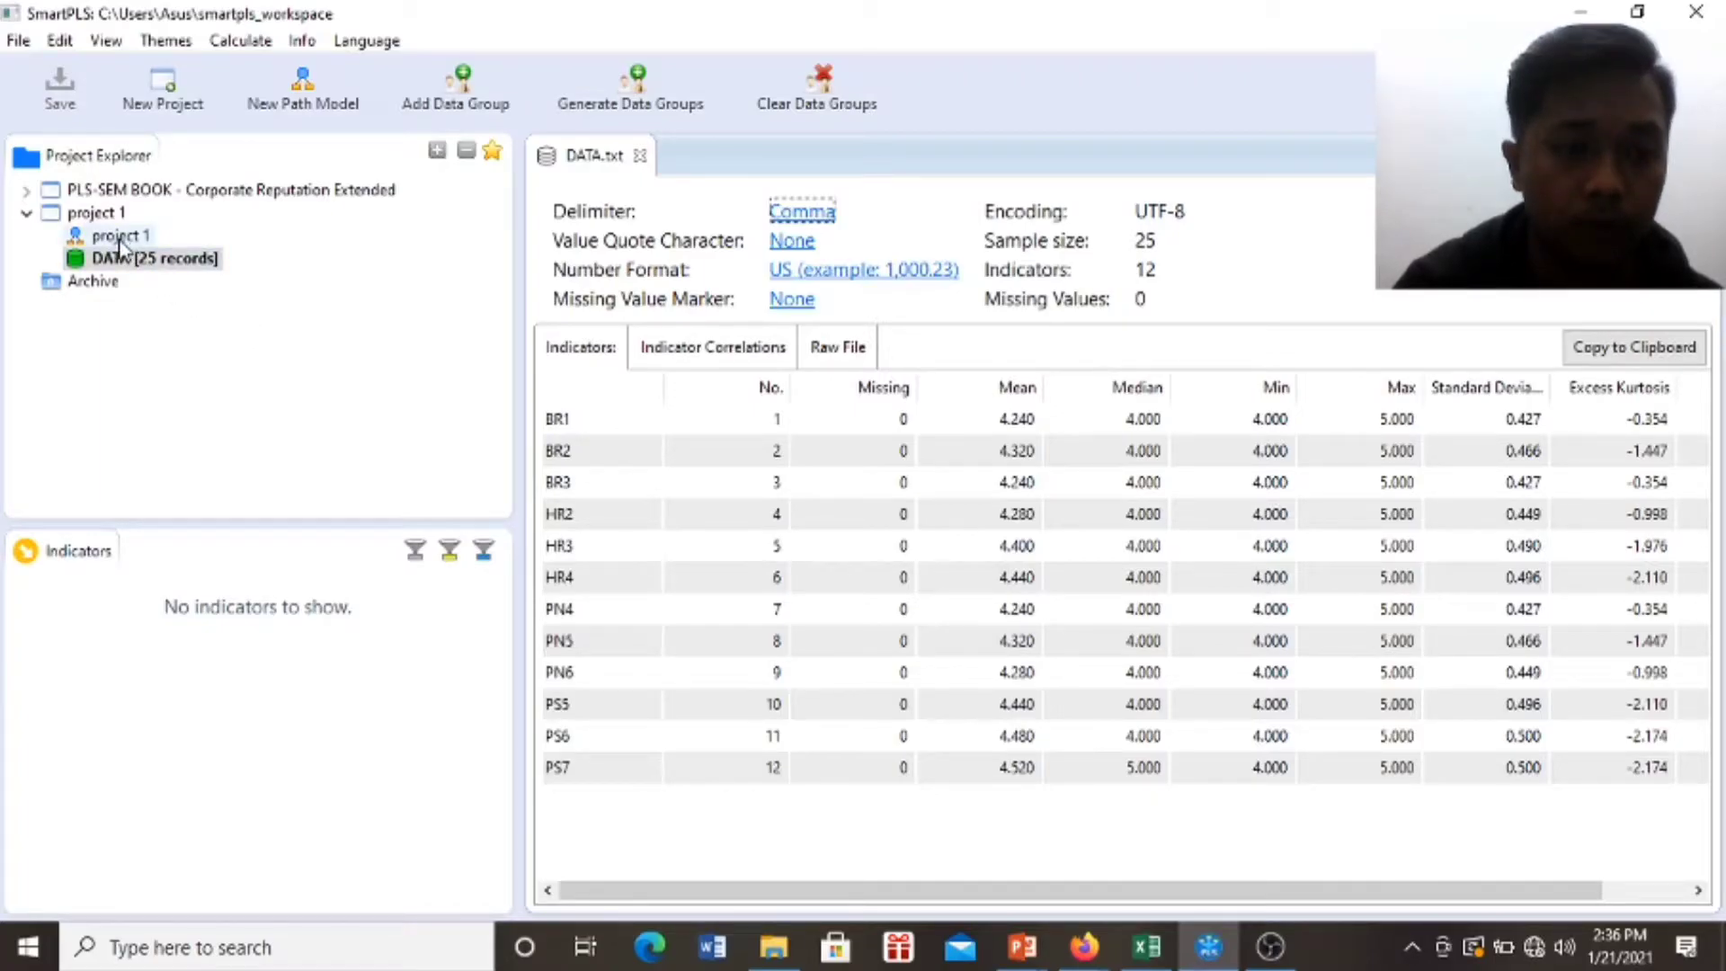
Open the empty path model of project 1 for editing, with its indicators listed.
click(88, 239)
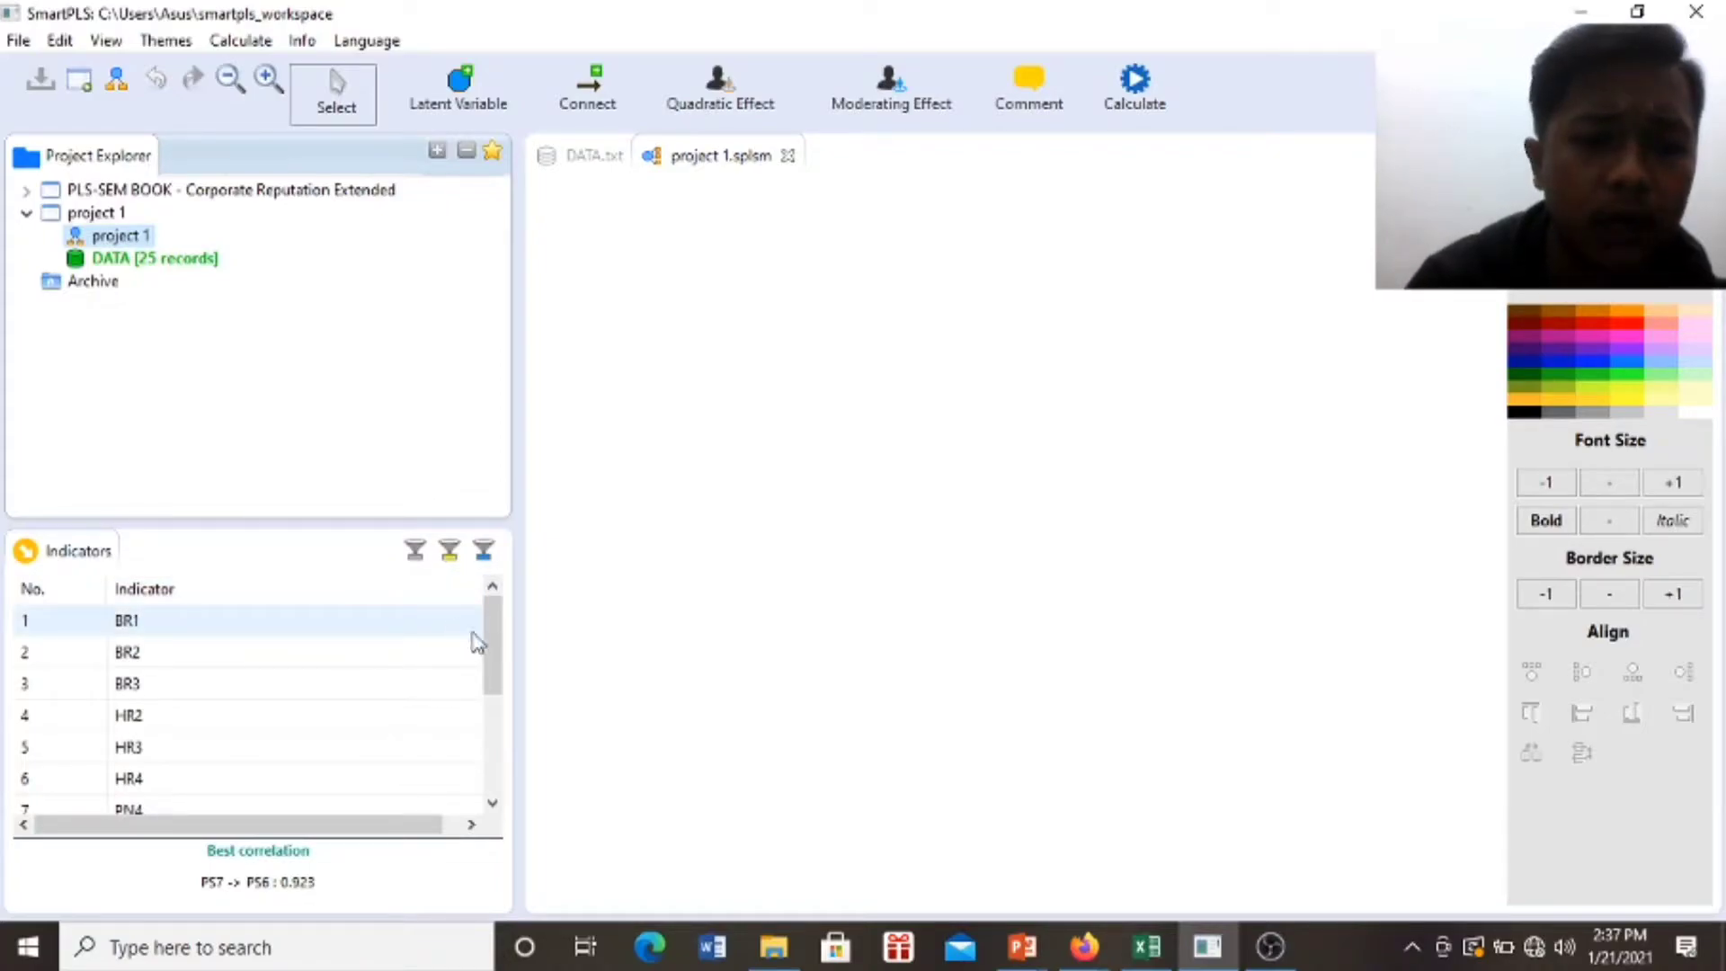
mouse_move(491, 640)
mouse_down()
mouse_move(498, 742)
mouse_move(500, 637)
mouse_up()
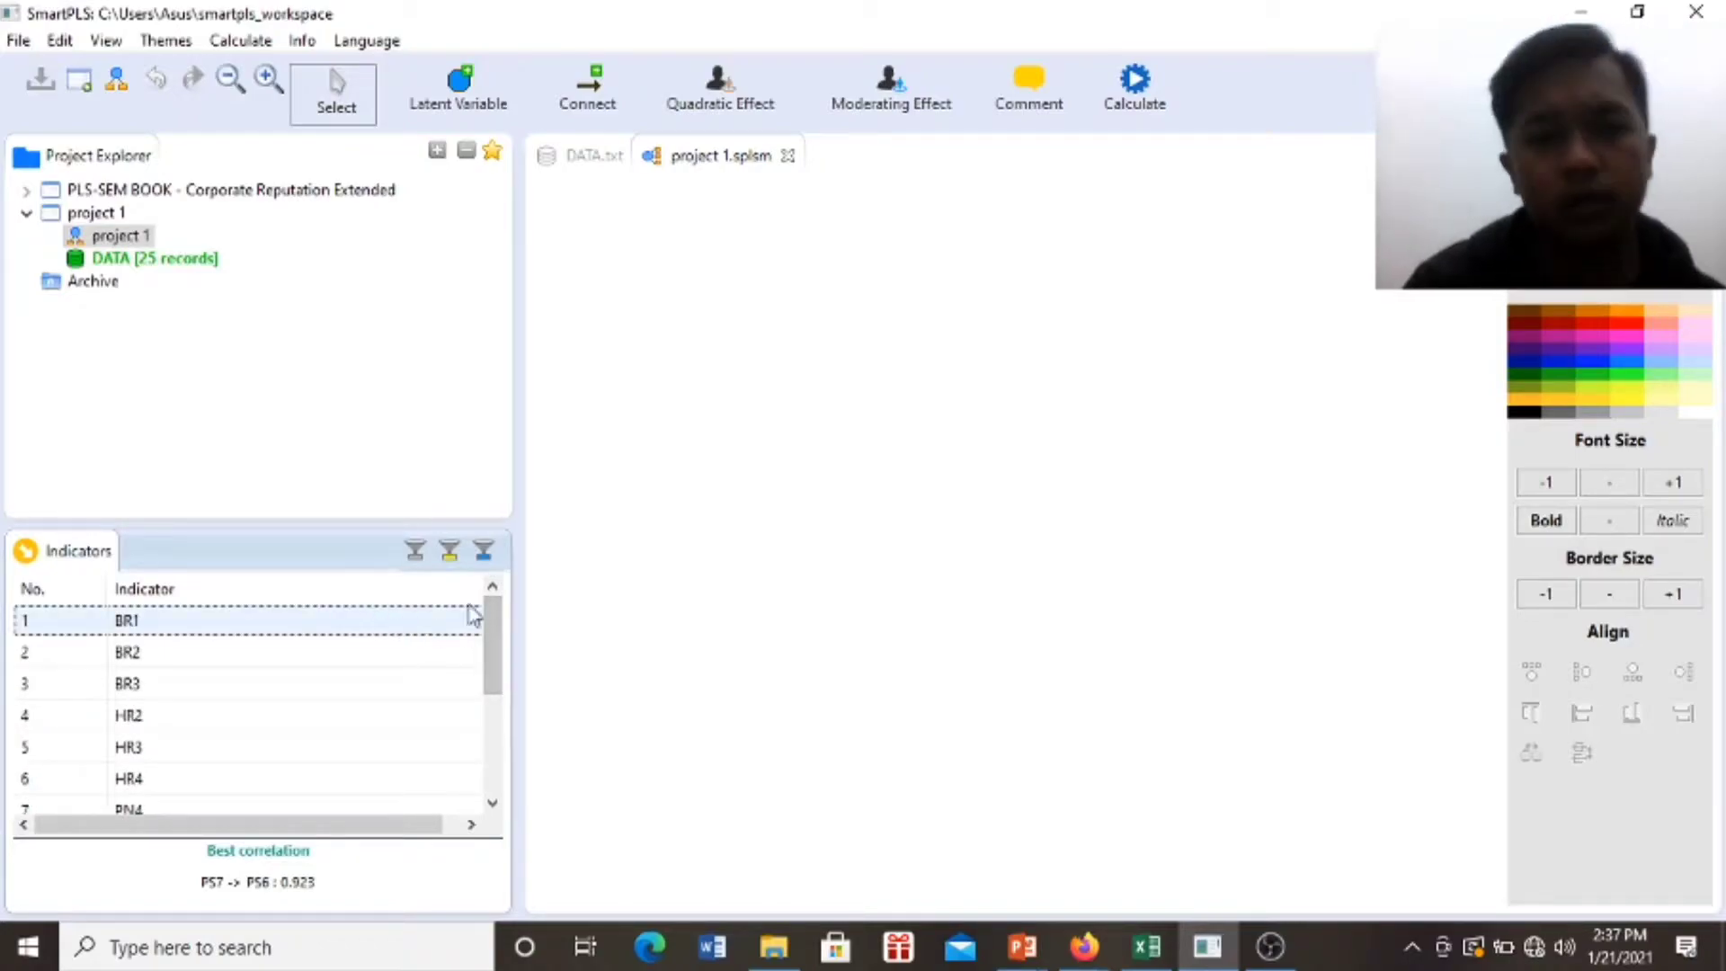
click(813, 395)
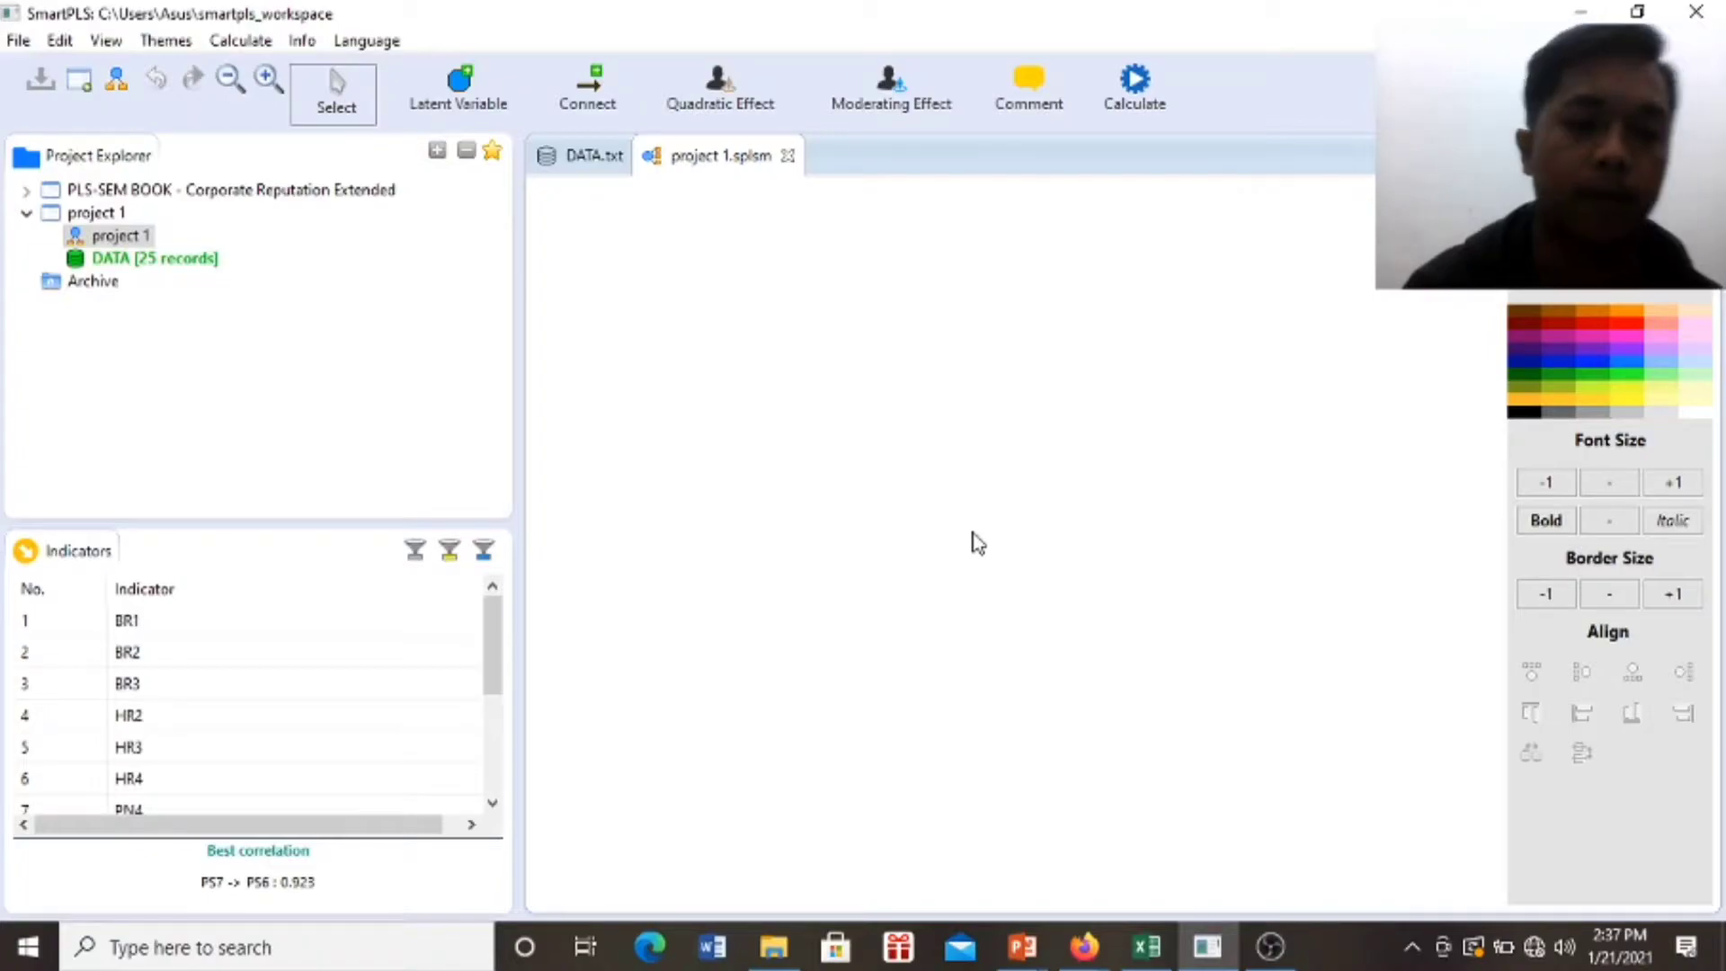
Create a latent variable from indicators BR1, BR2 and BR3 in the upper-left part of the model.
click(223, 637)
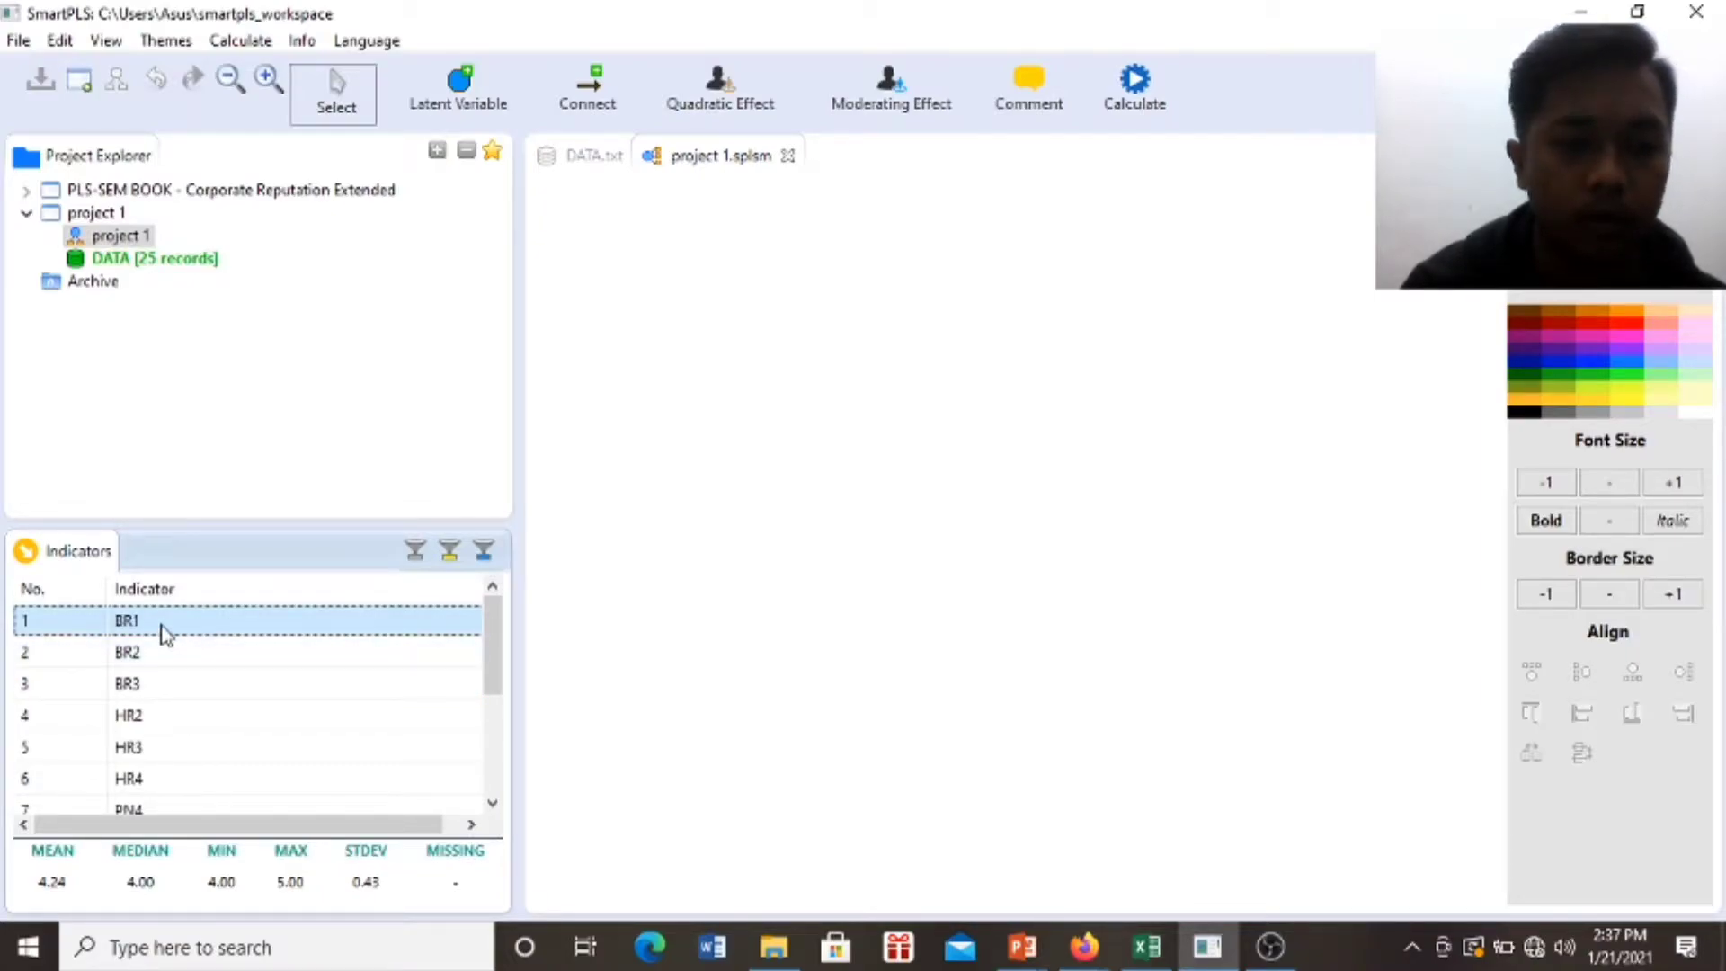
shift+click(155, 693)
drag(149, 651, 747, 354)
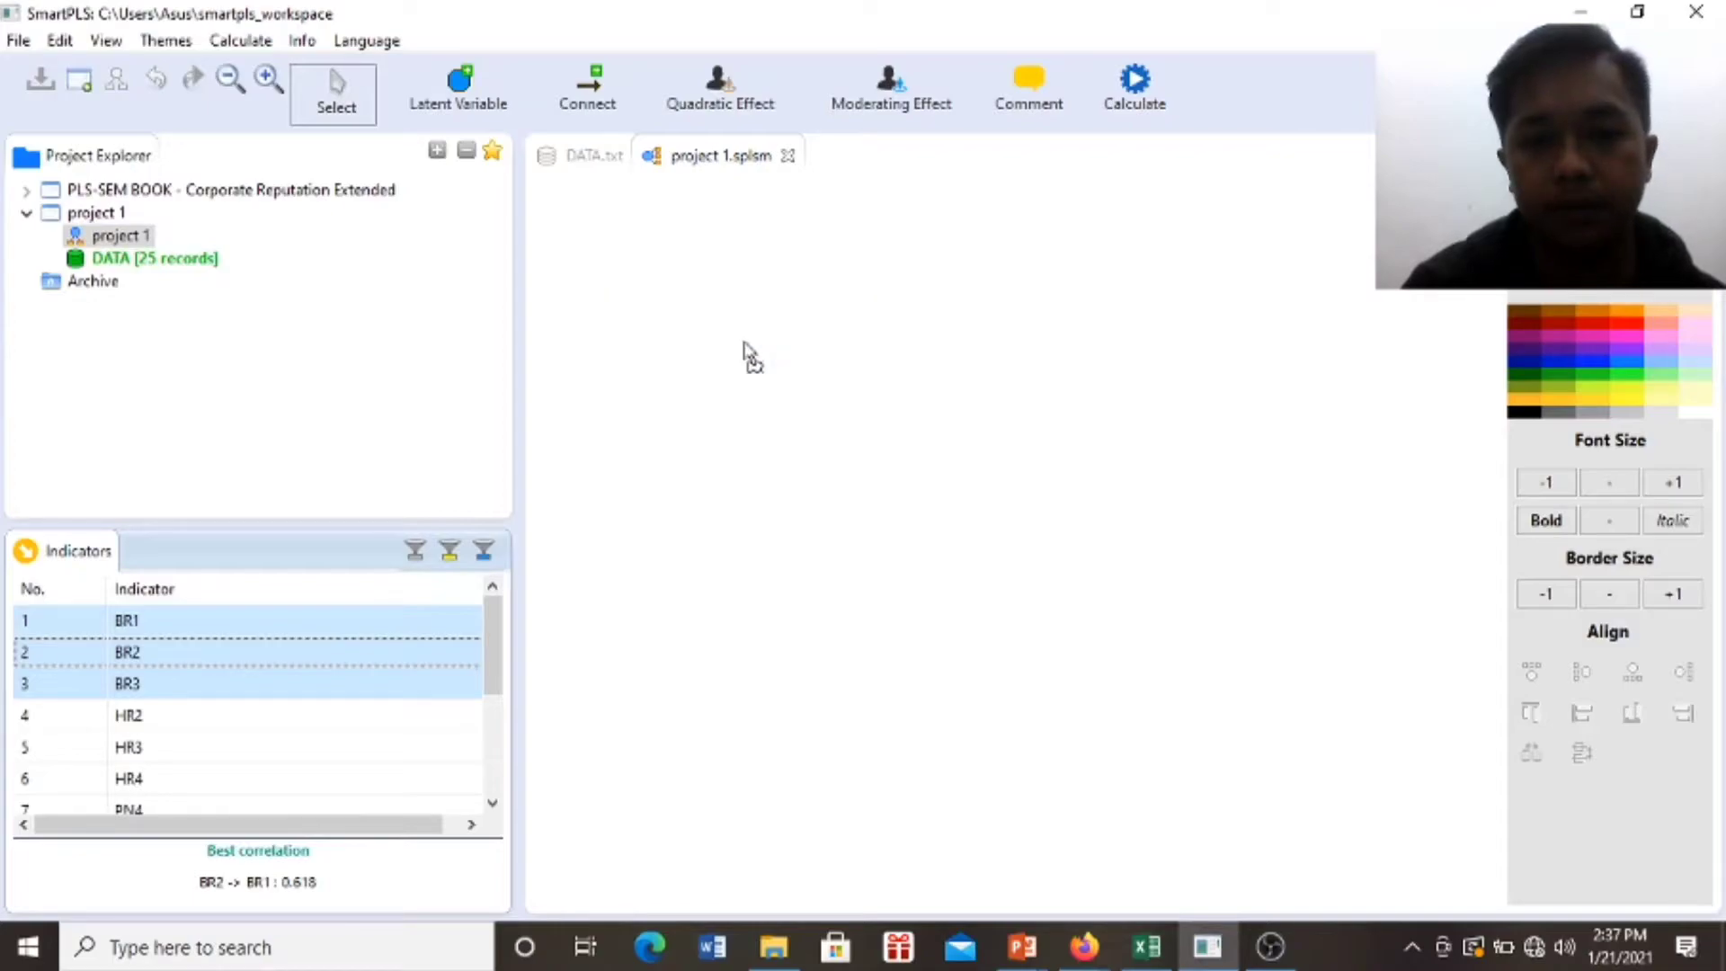
Create a second latent variable from indicators HR2, HR3 and HR4 in the model, well below the BR variable.
click(262, 730)
scroll(263, 730, down, 1)
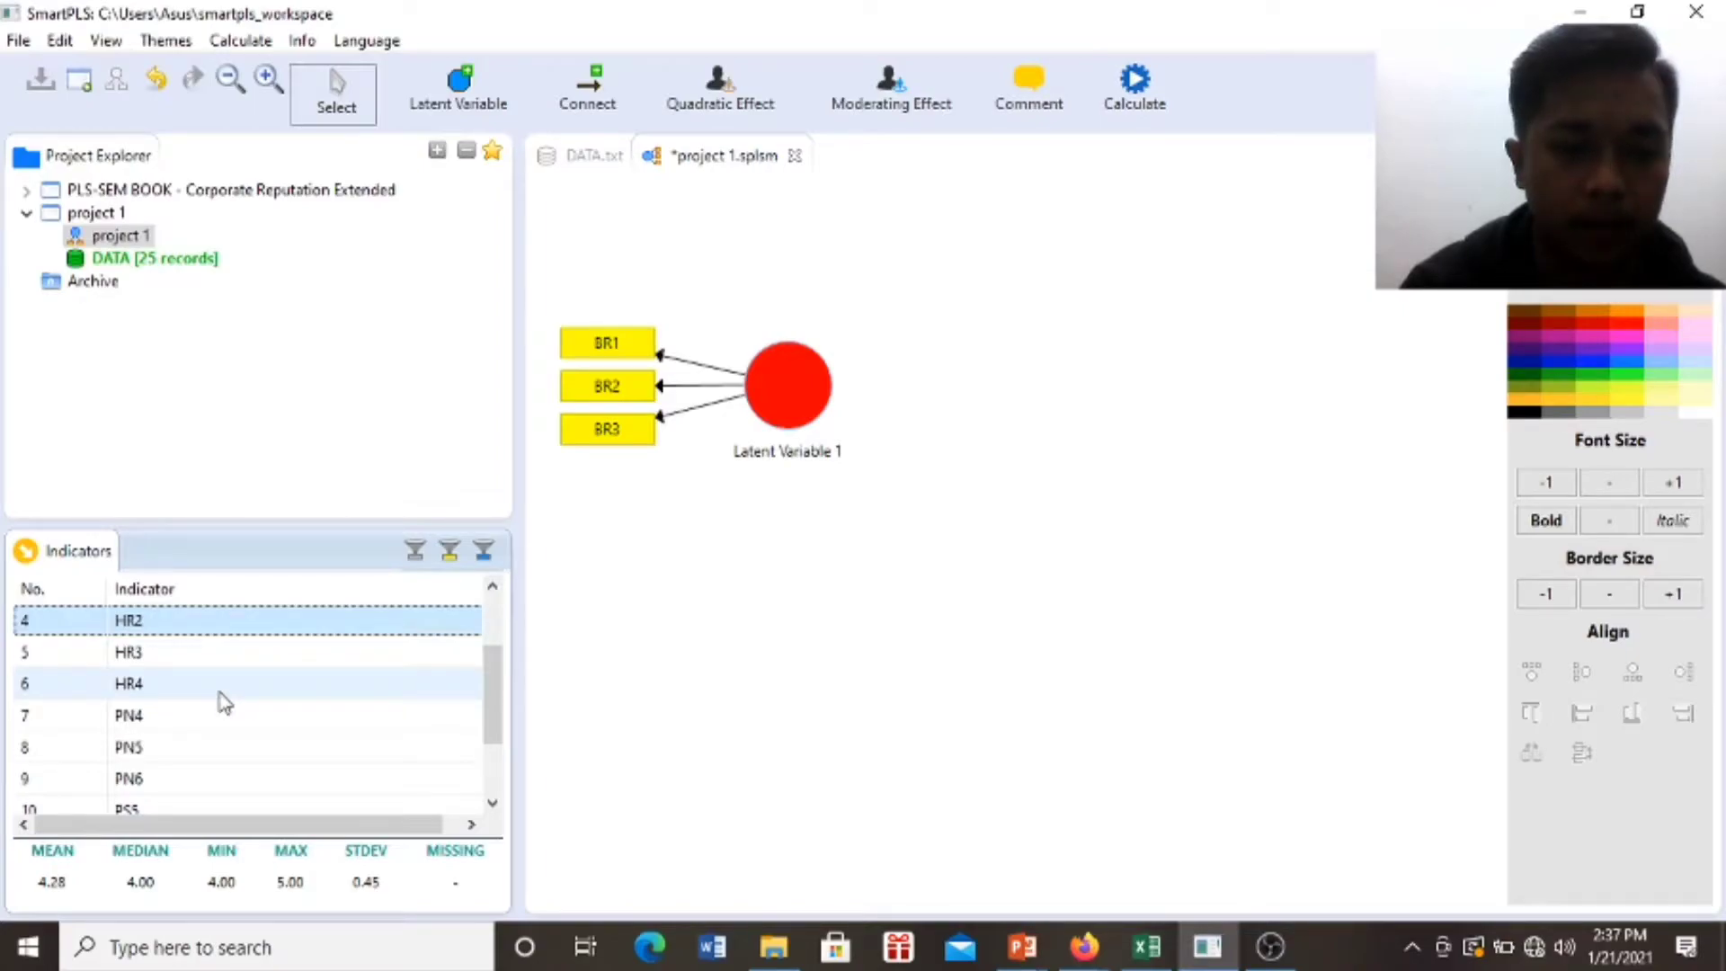
shift+click(220, 694)
drag(193, 680, 741, 775)
Create a third latent variable from indicators PN4, PN5 and PN6, placed in the middle of the model between the BR and HR variables.
click(231, 723)
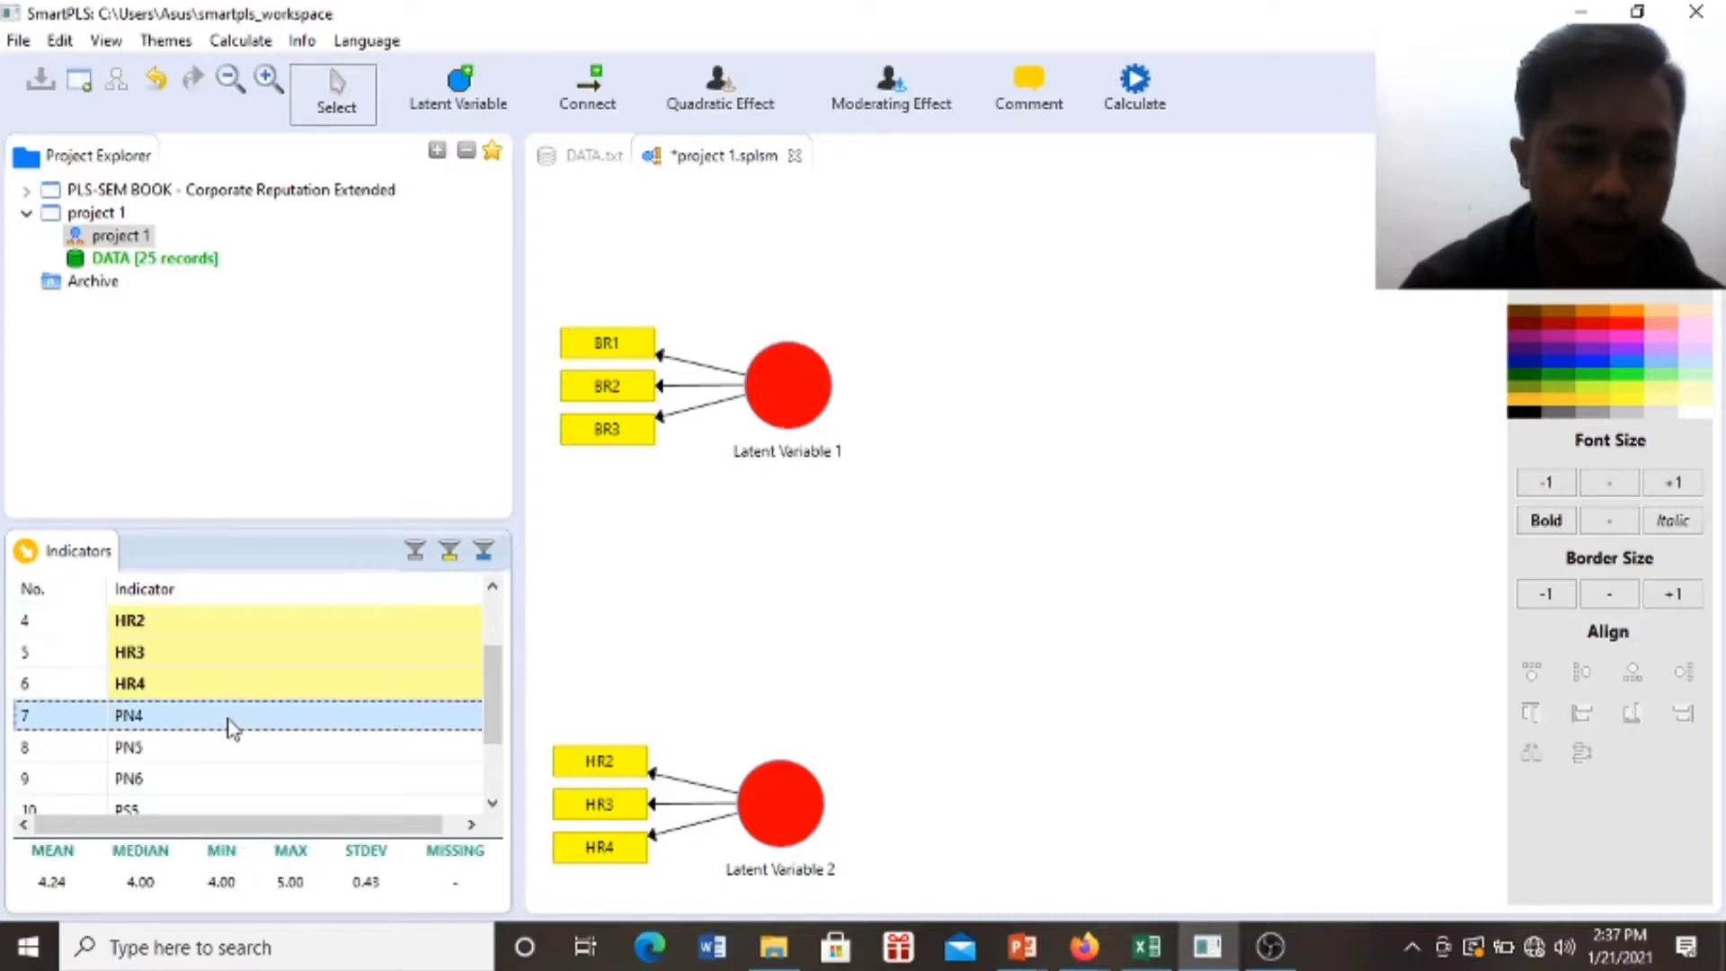
scroll(231, 723, down, 1)
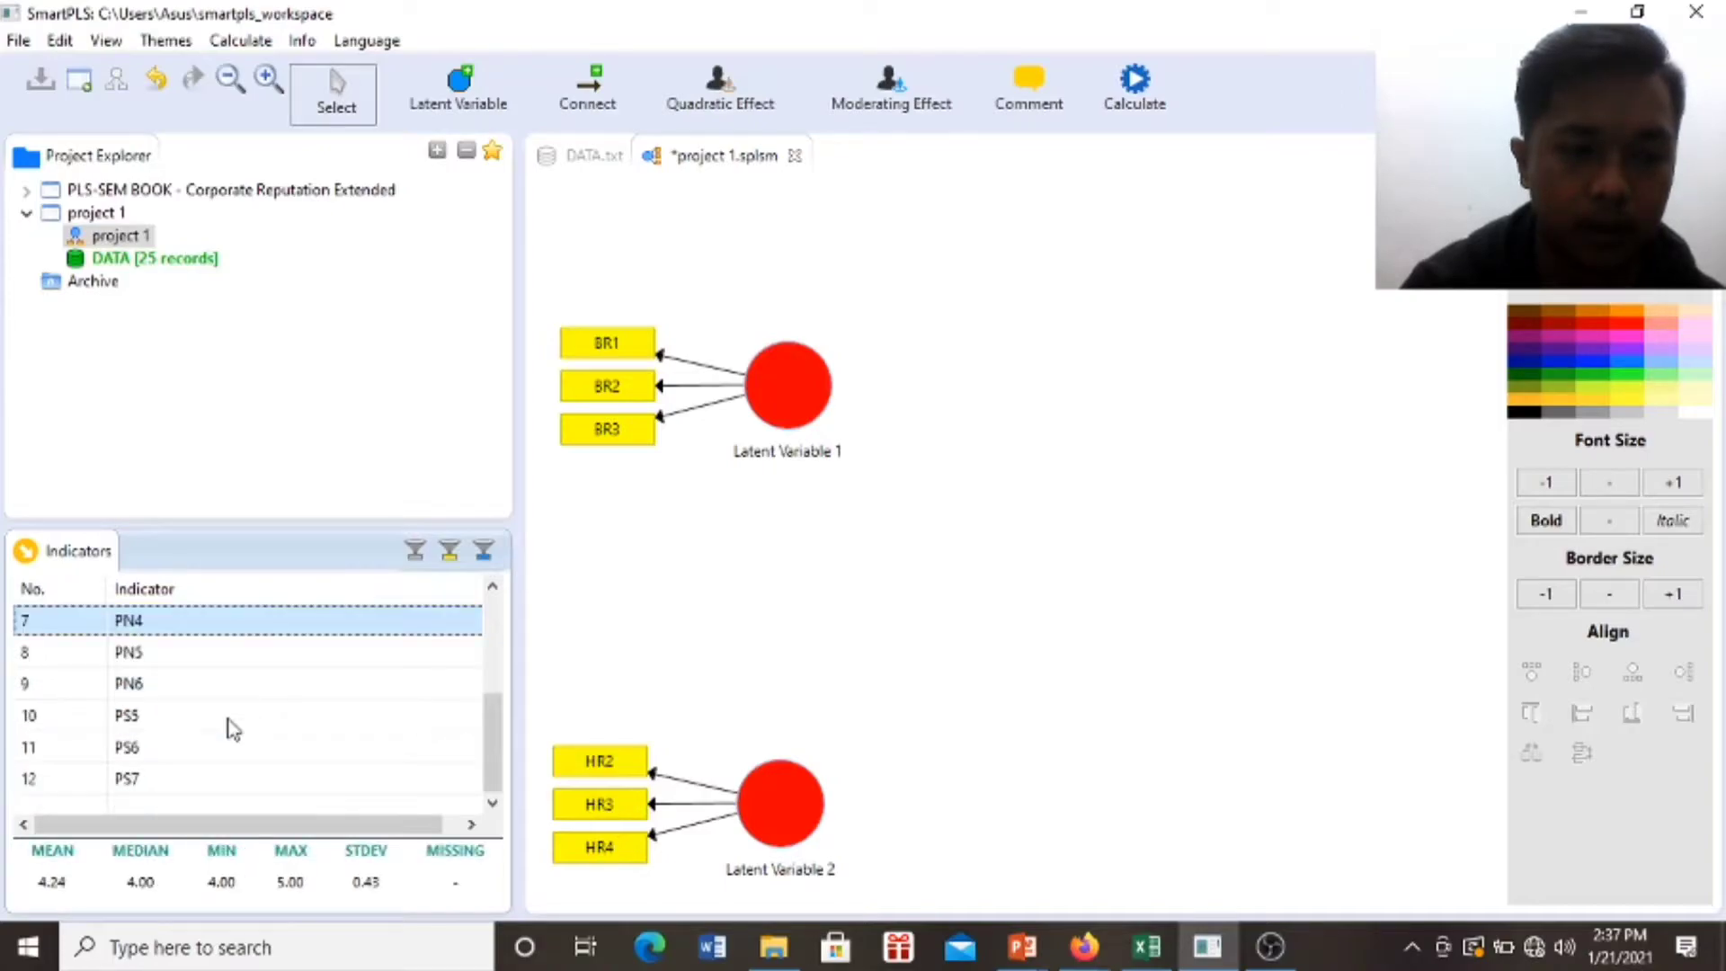
shift+click(155, 697)
drag(148, 649, 972, 582)
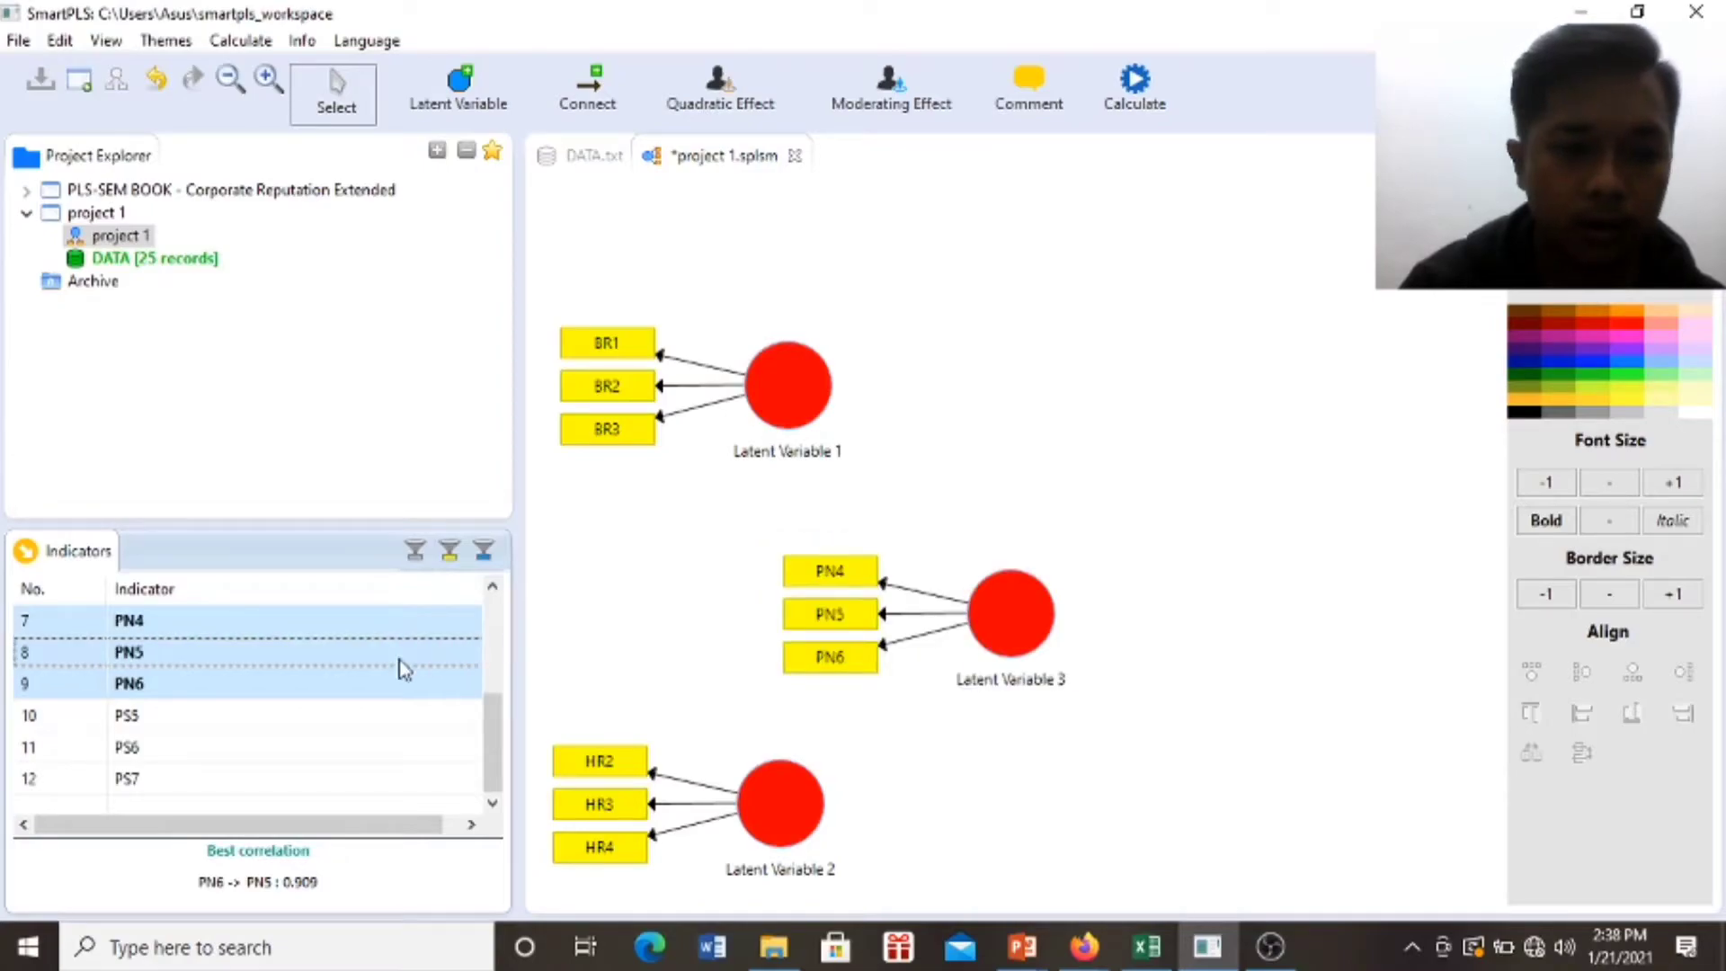
Create a fourth latent variable from indicators PS5, PS6 and PS7, to the right of the PN variable.
click(244, 726)
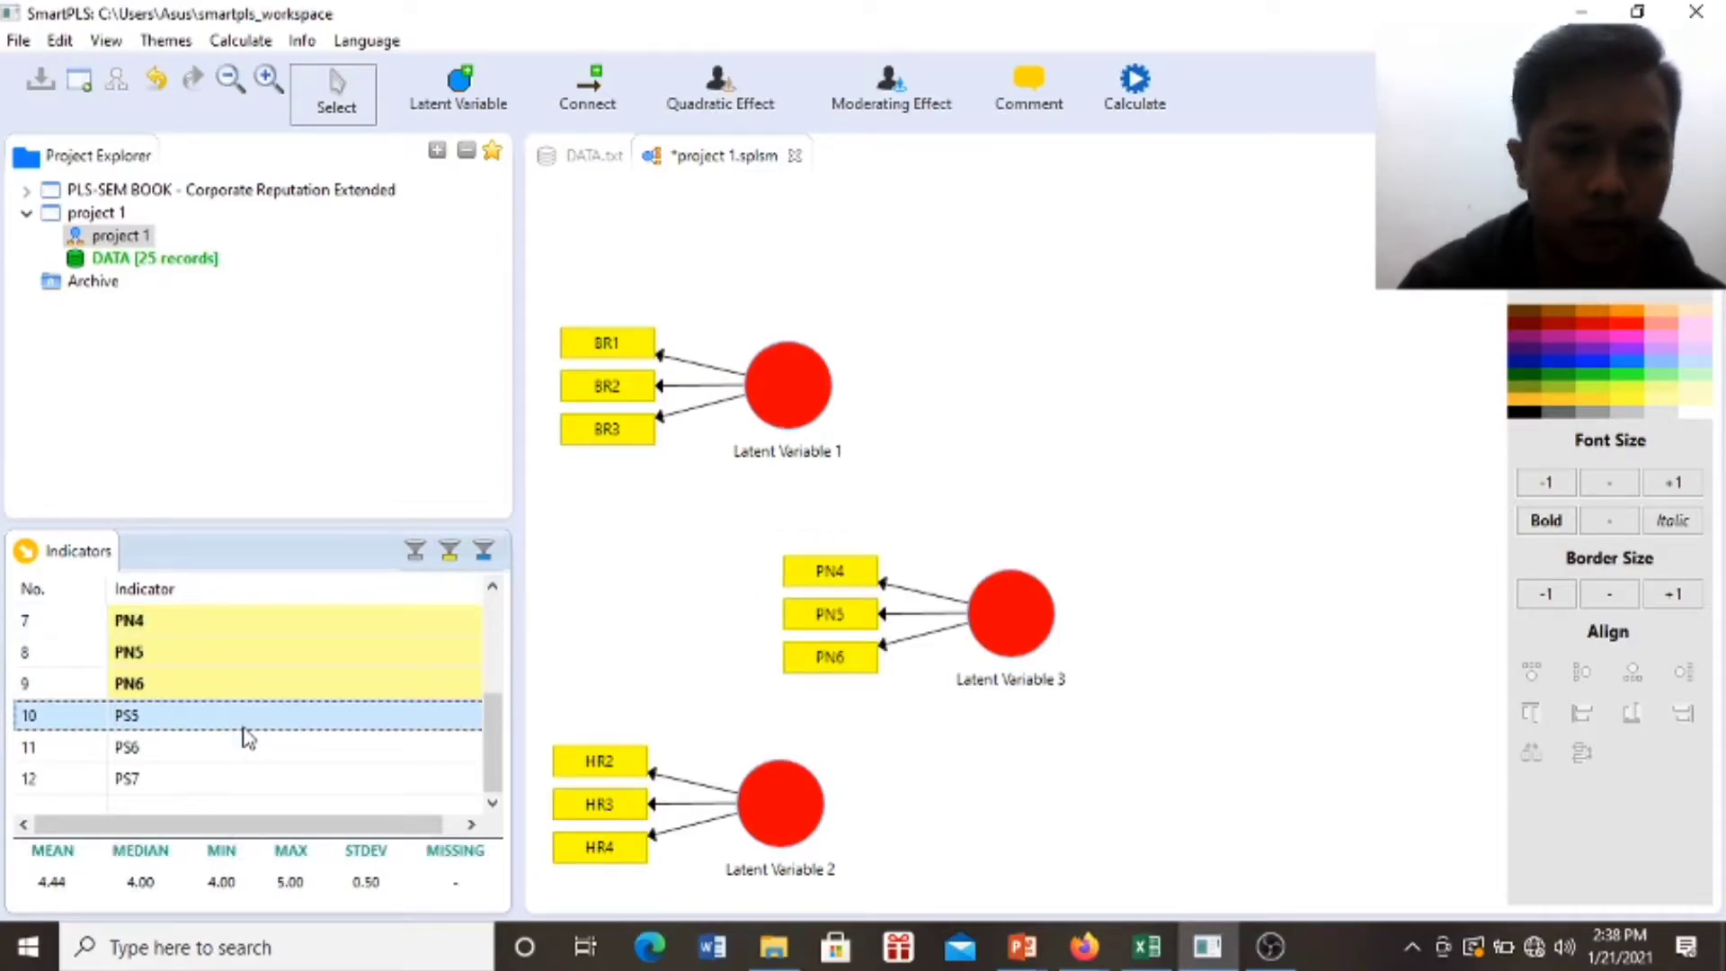
shift+click(195, 787)
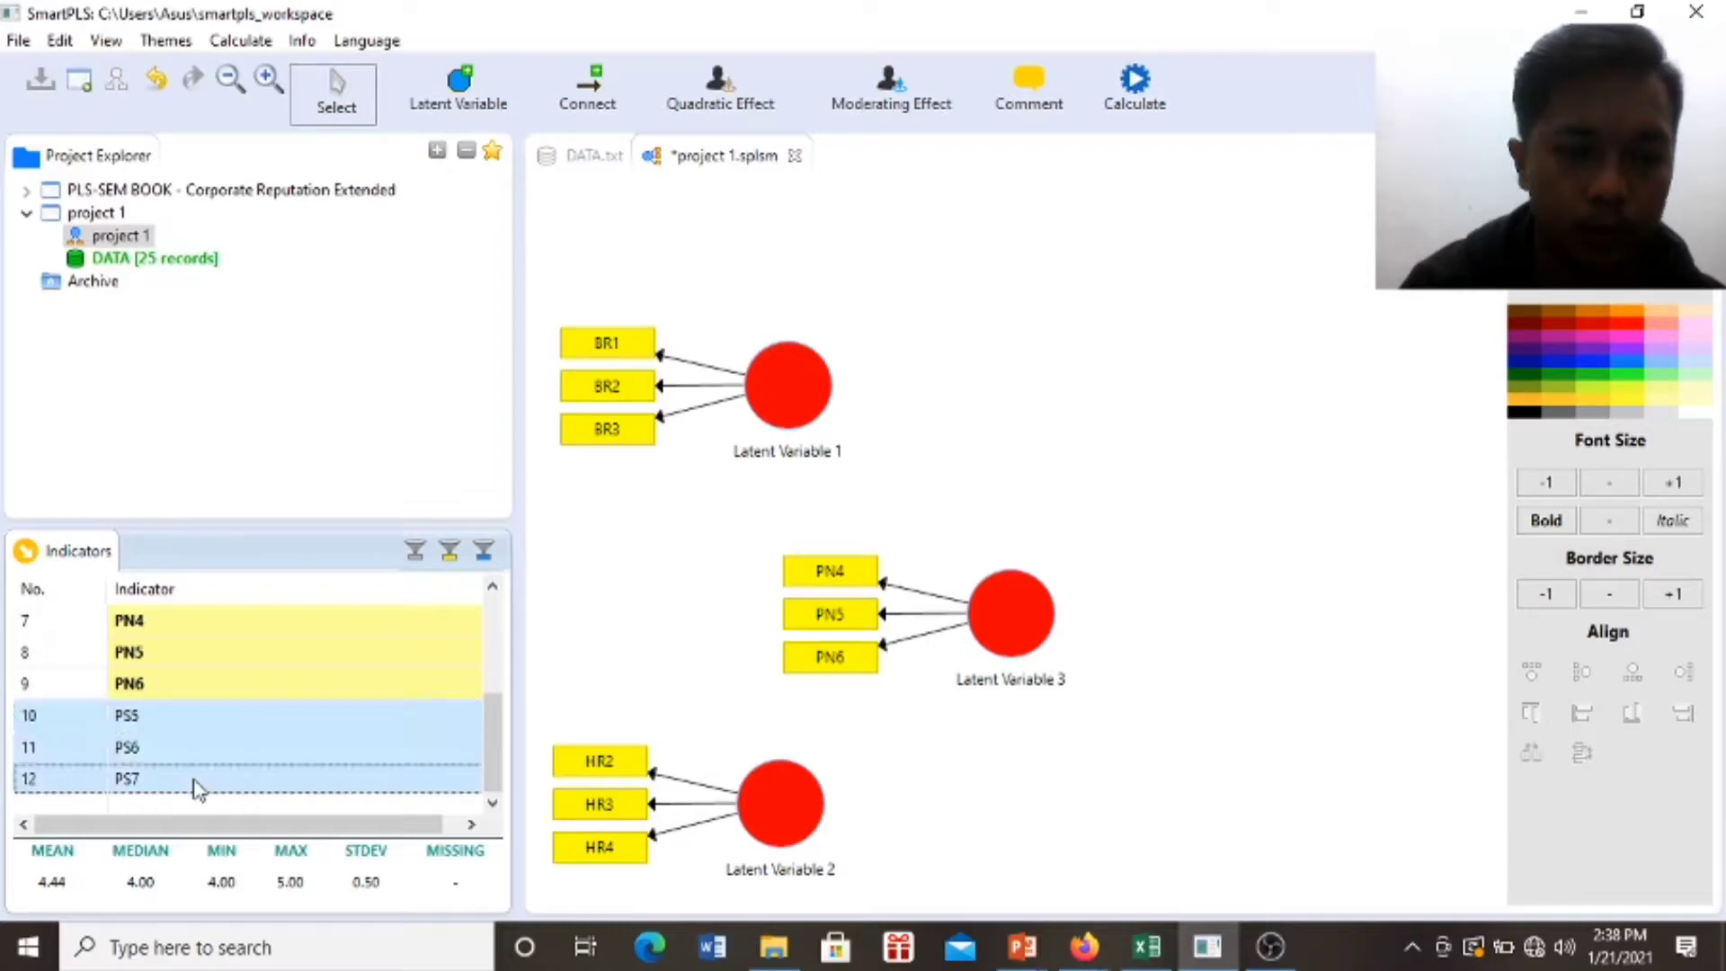
drag(173, 757, 1326, 620)
key(shift)
key(shift)
key(shift)
key(shift)
key(shift)
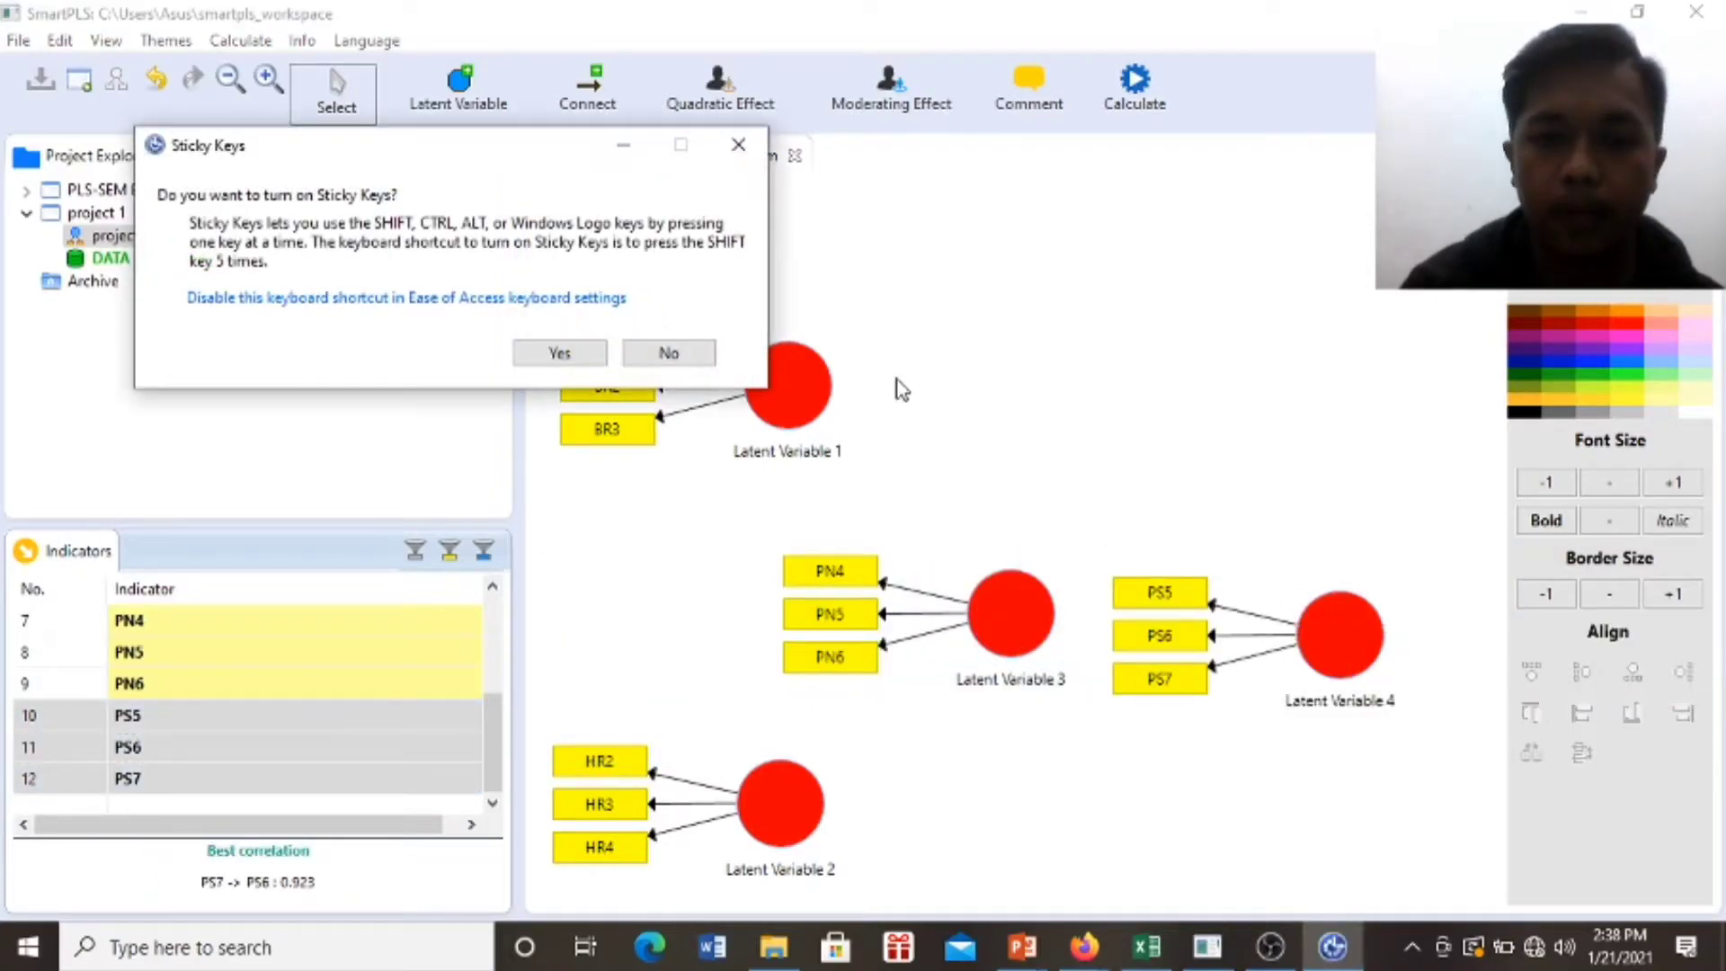
click(738, 145)
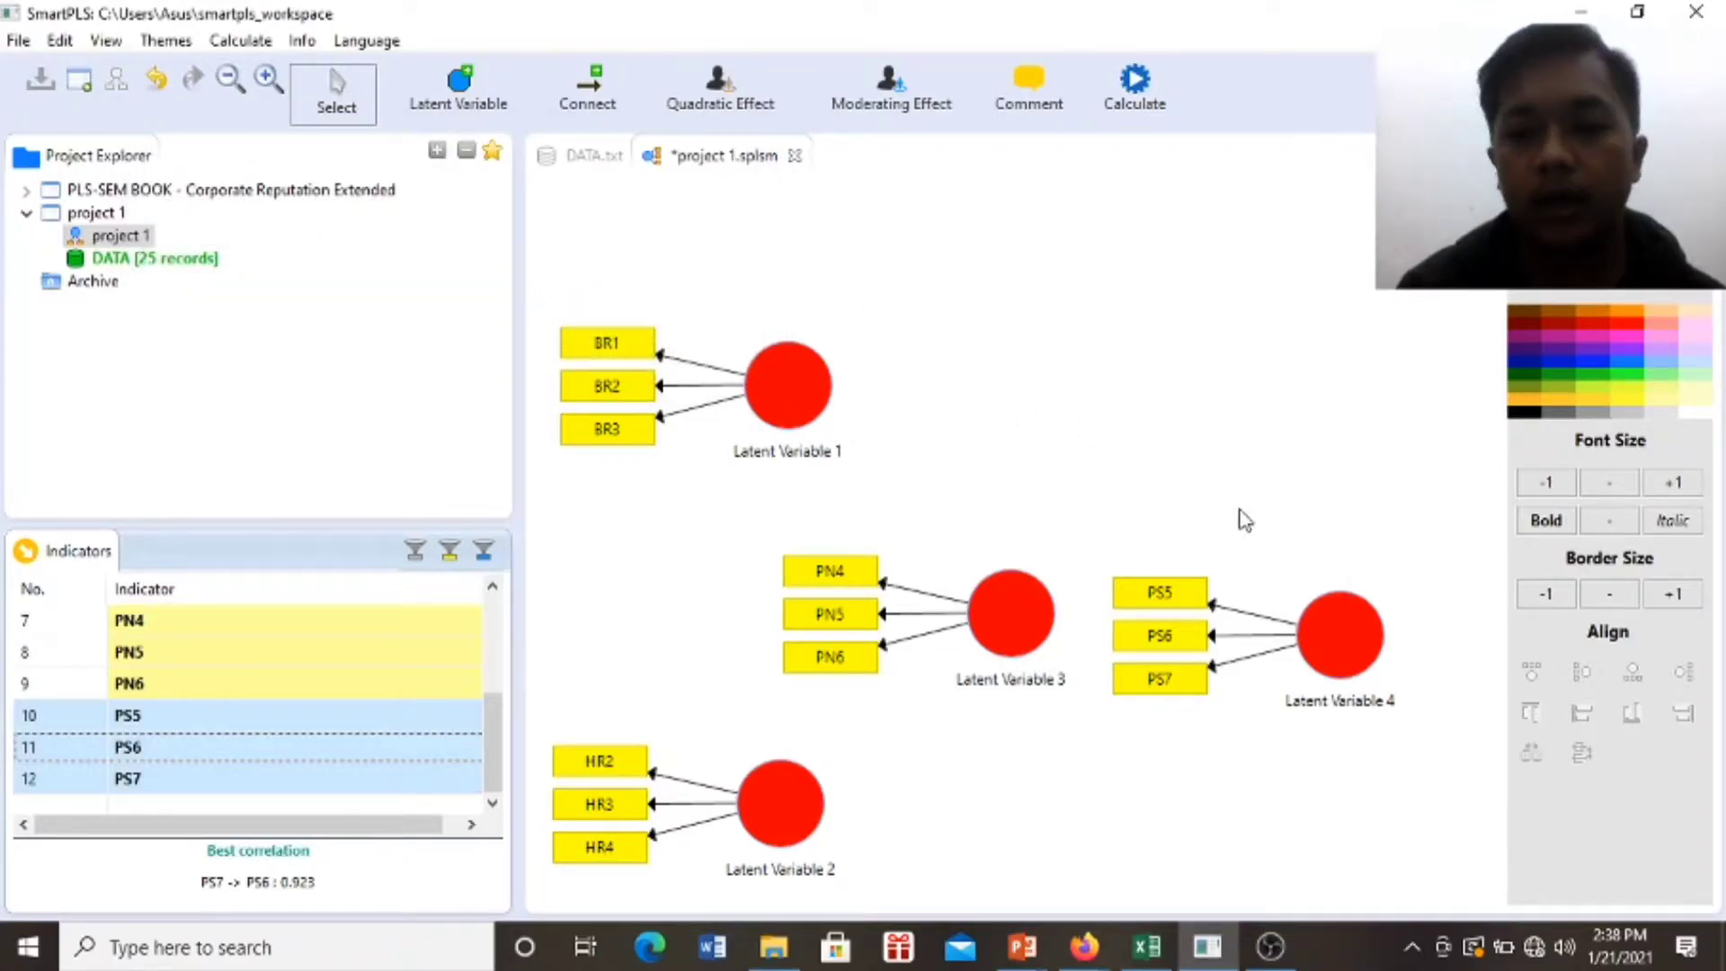
Align the PS indicators on the right side of their latent variable and move that variable slightly closer to the PN variable.
click(1332, 623)
click(1681, 673)
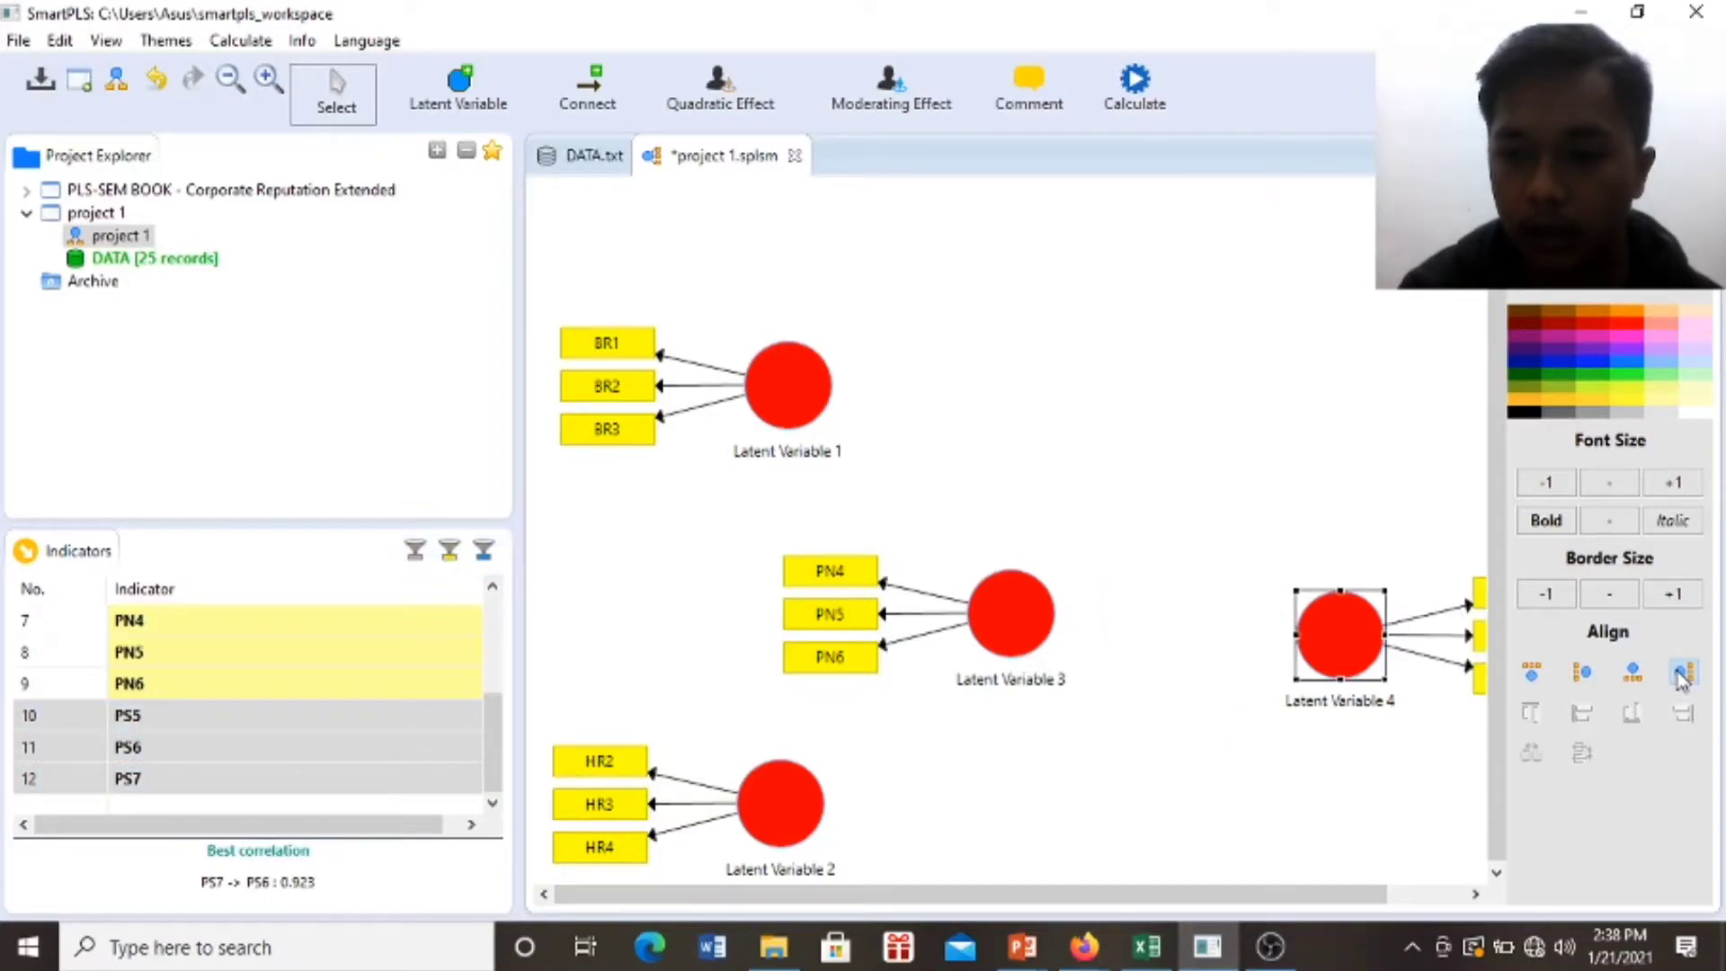
drag(1336, 631, 1261, 617)
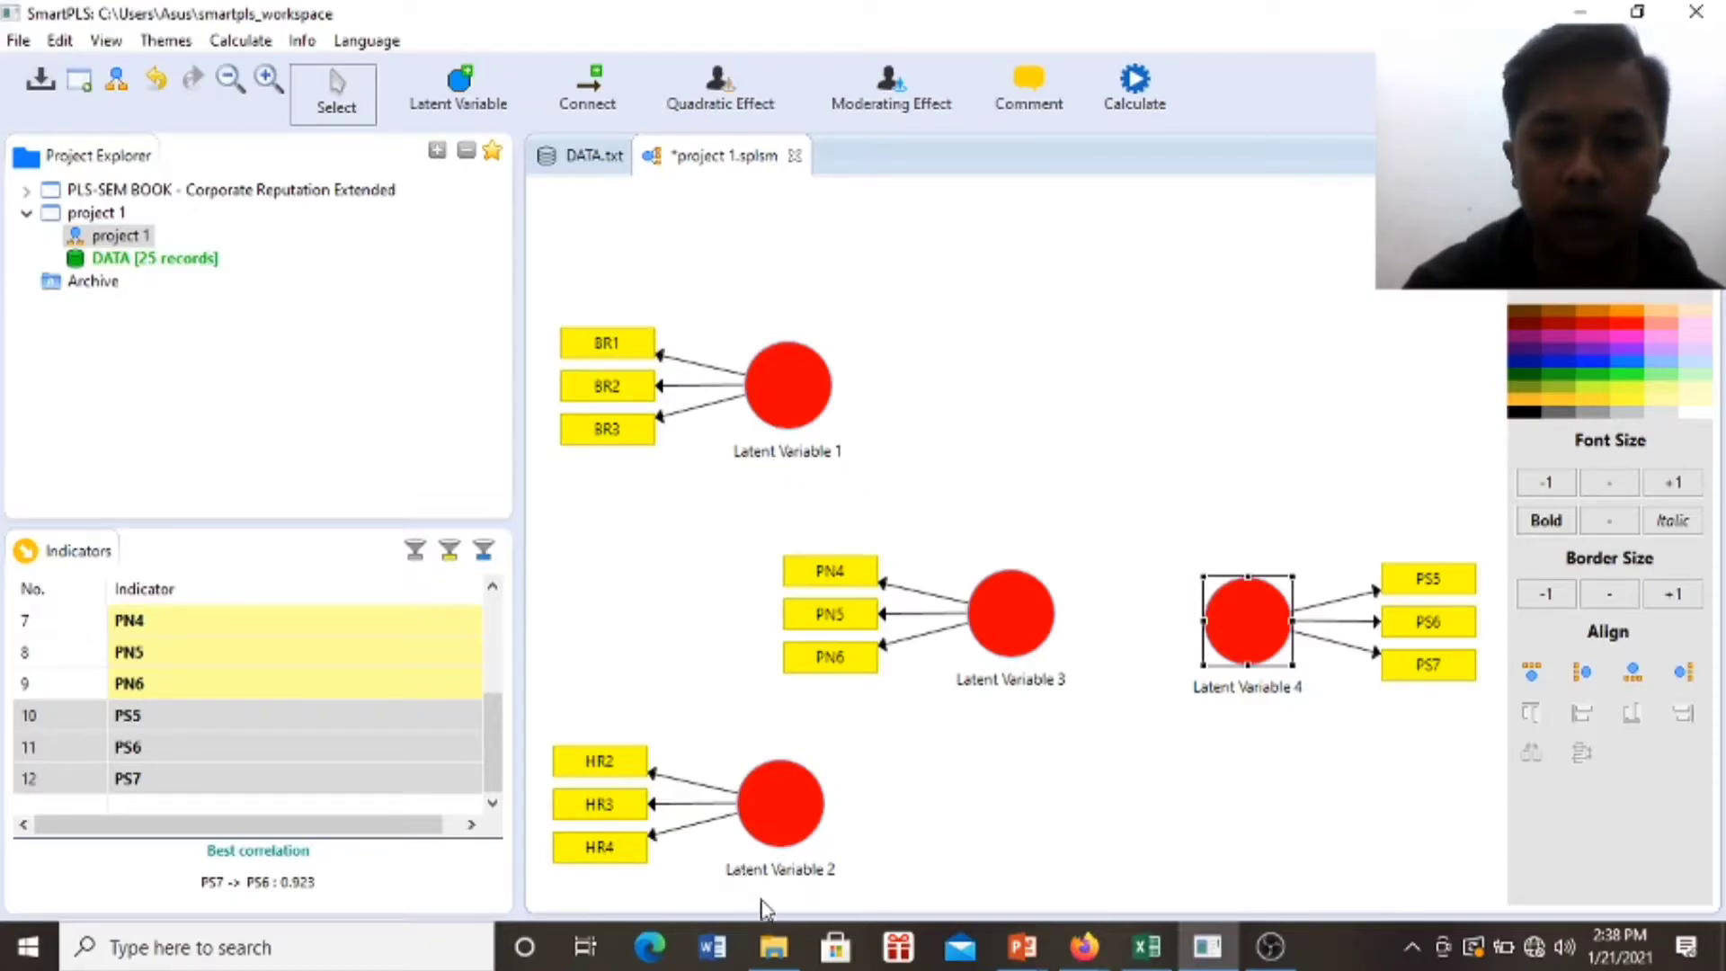
Rename the latent variable with the BR indicators as "Brand ( x1)".
mouse_move(794, 365)
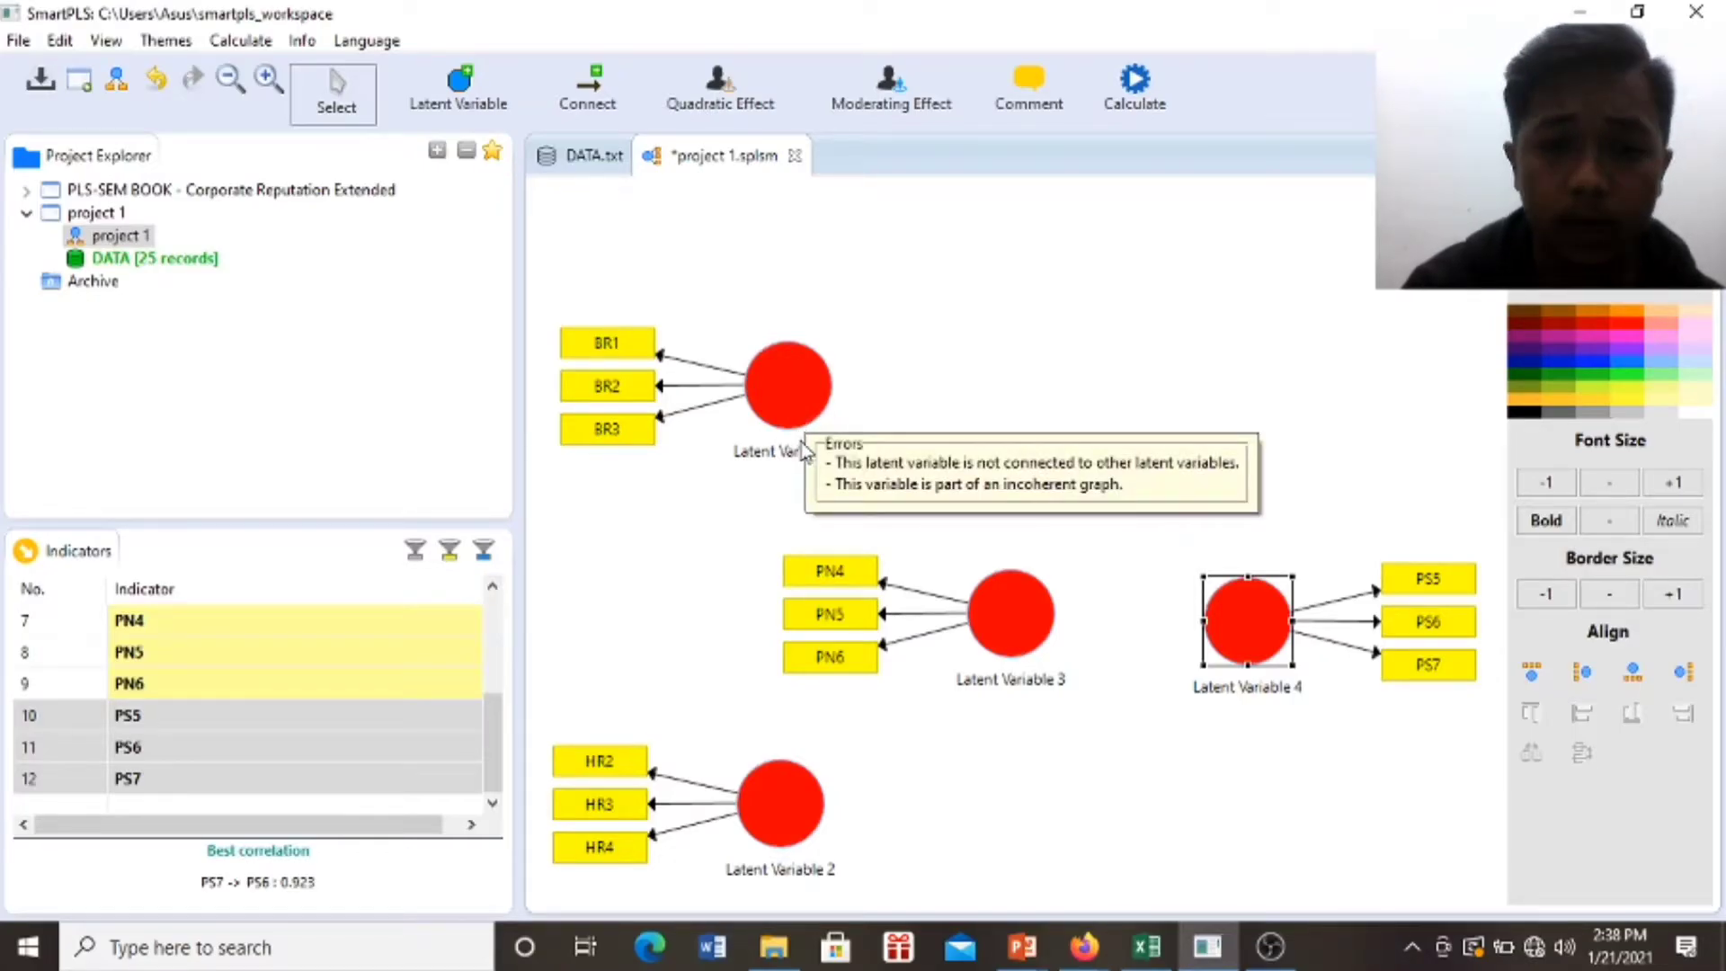
click(784, 414)
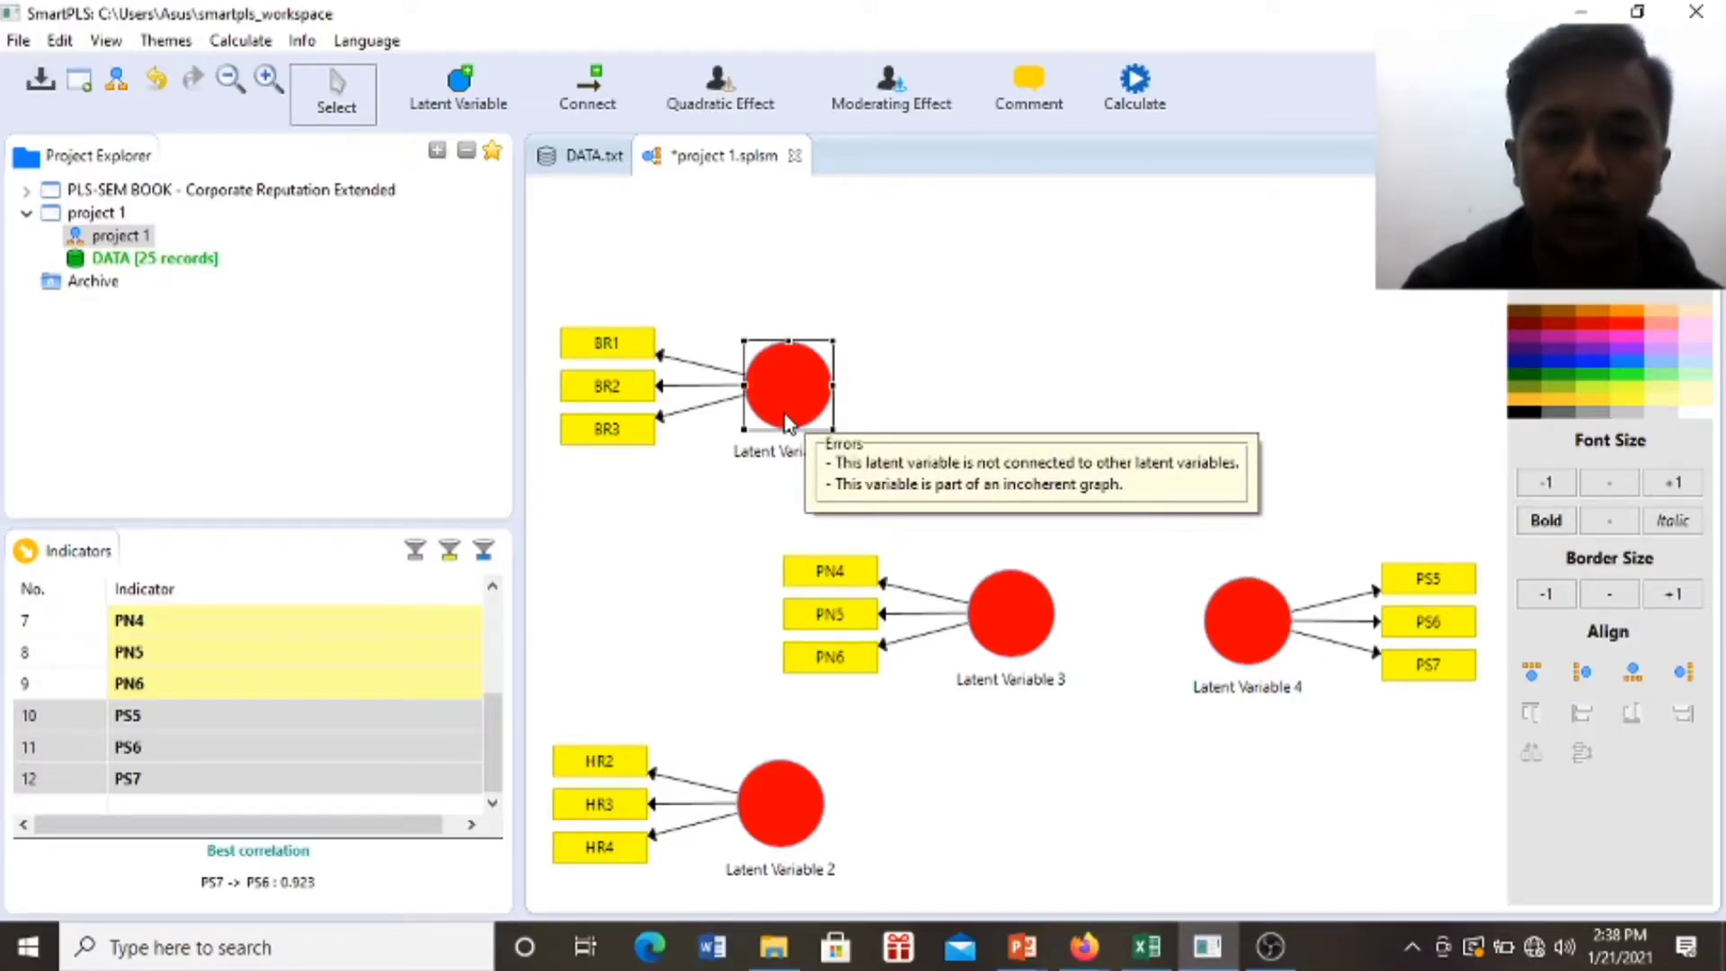
right_click(785, 418)
click(866, 242)
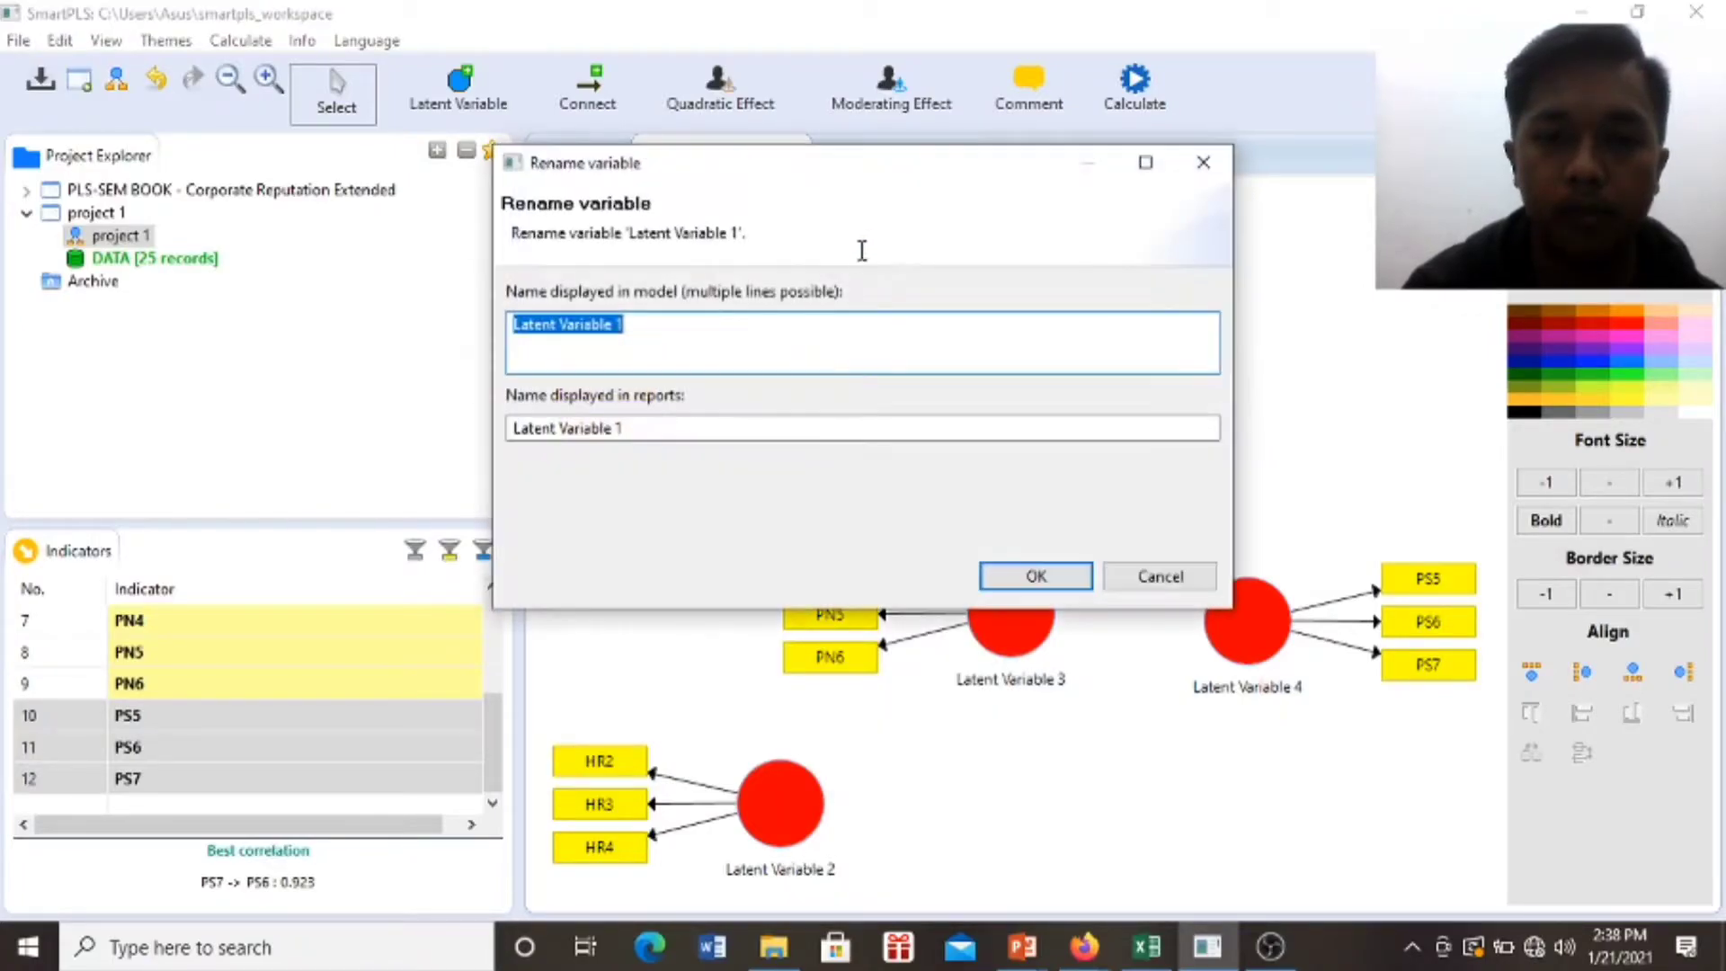
key(BackSpace)
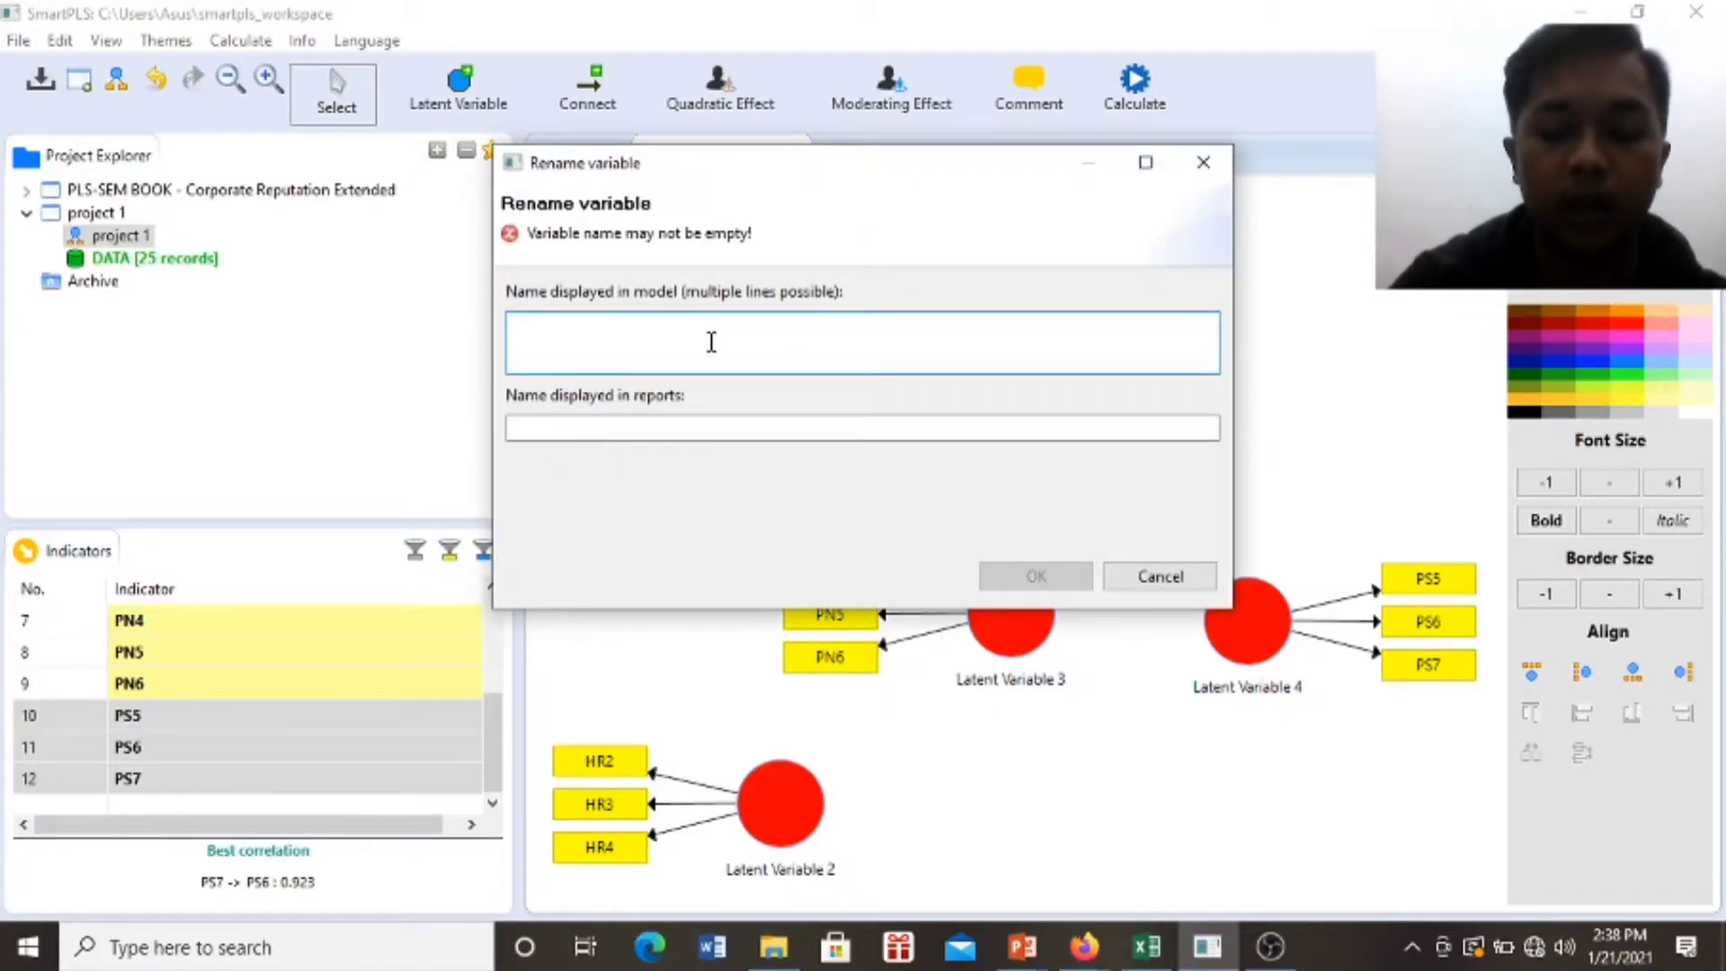
text(Brand)
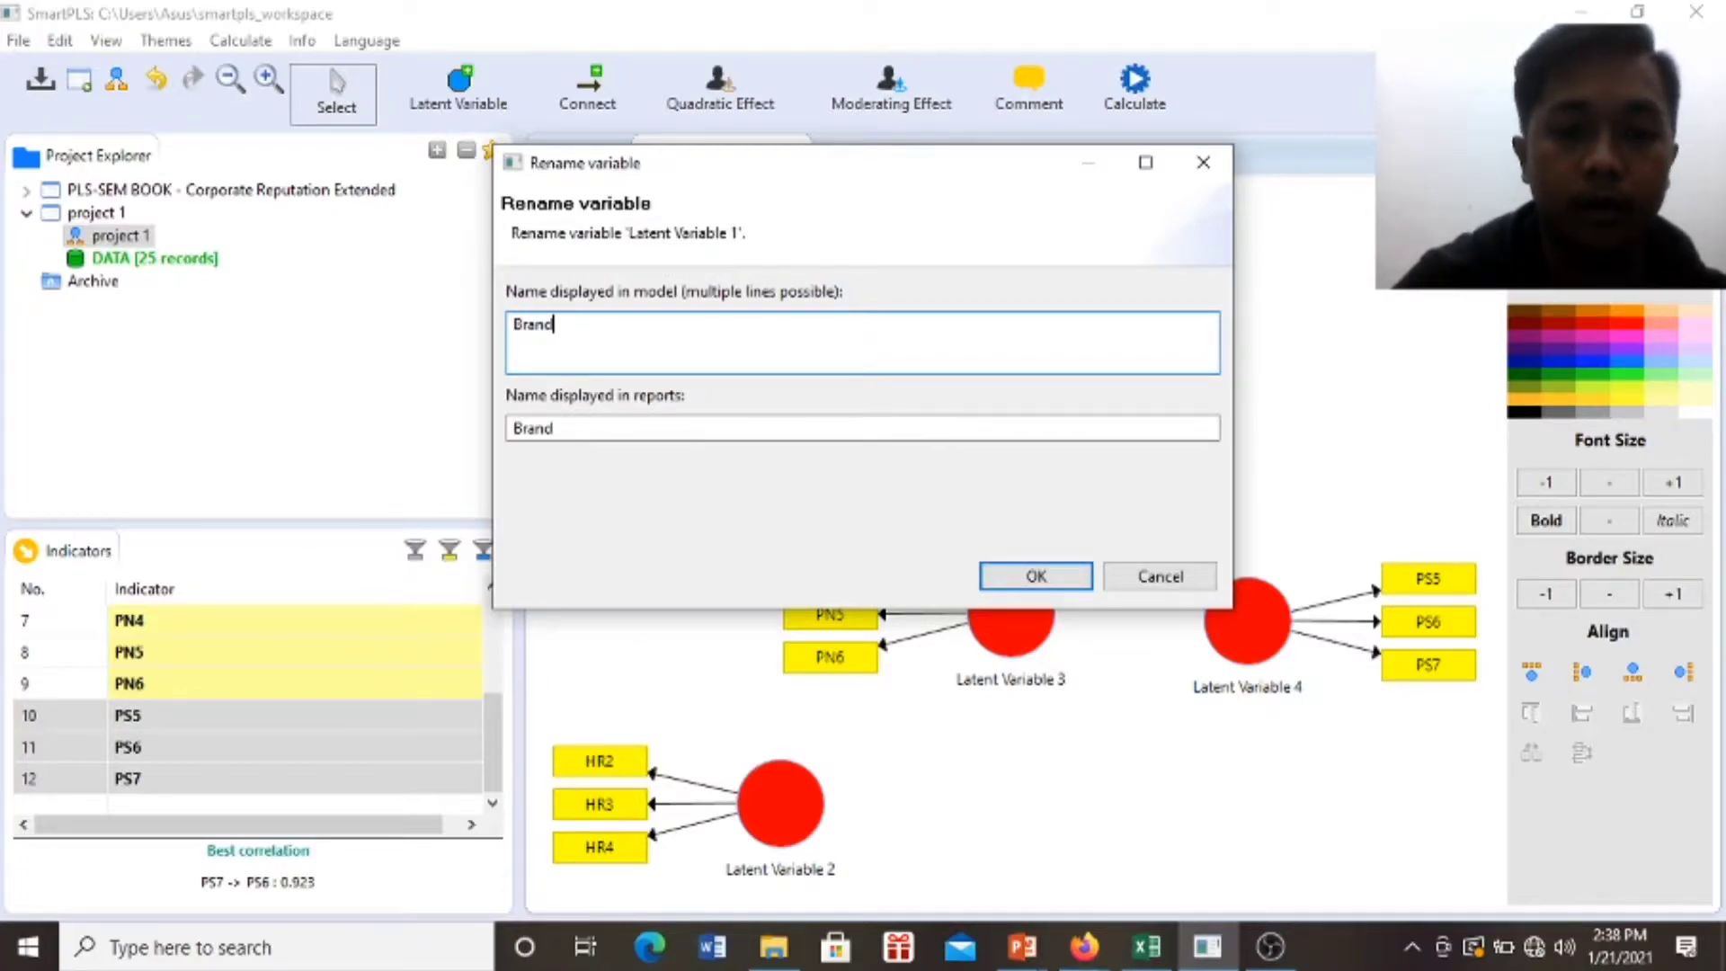
text( (x)
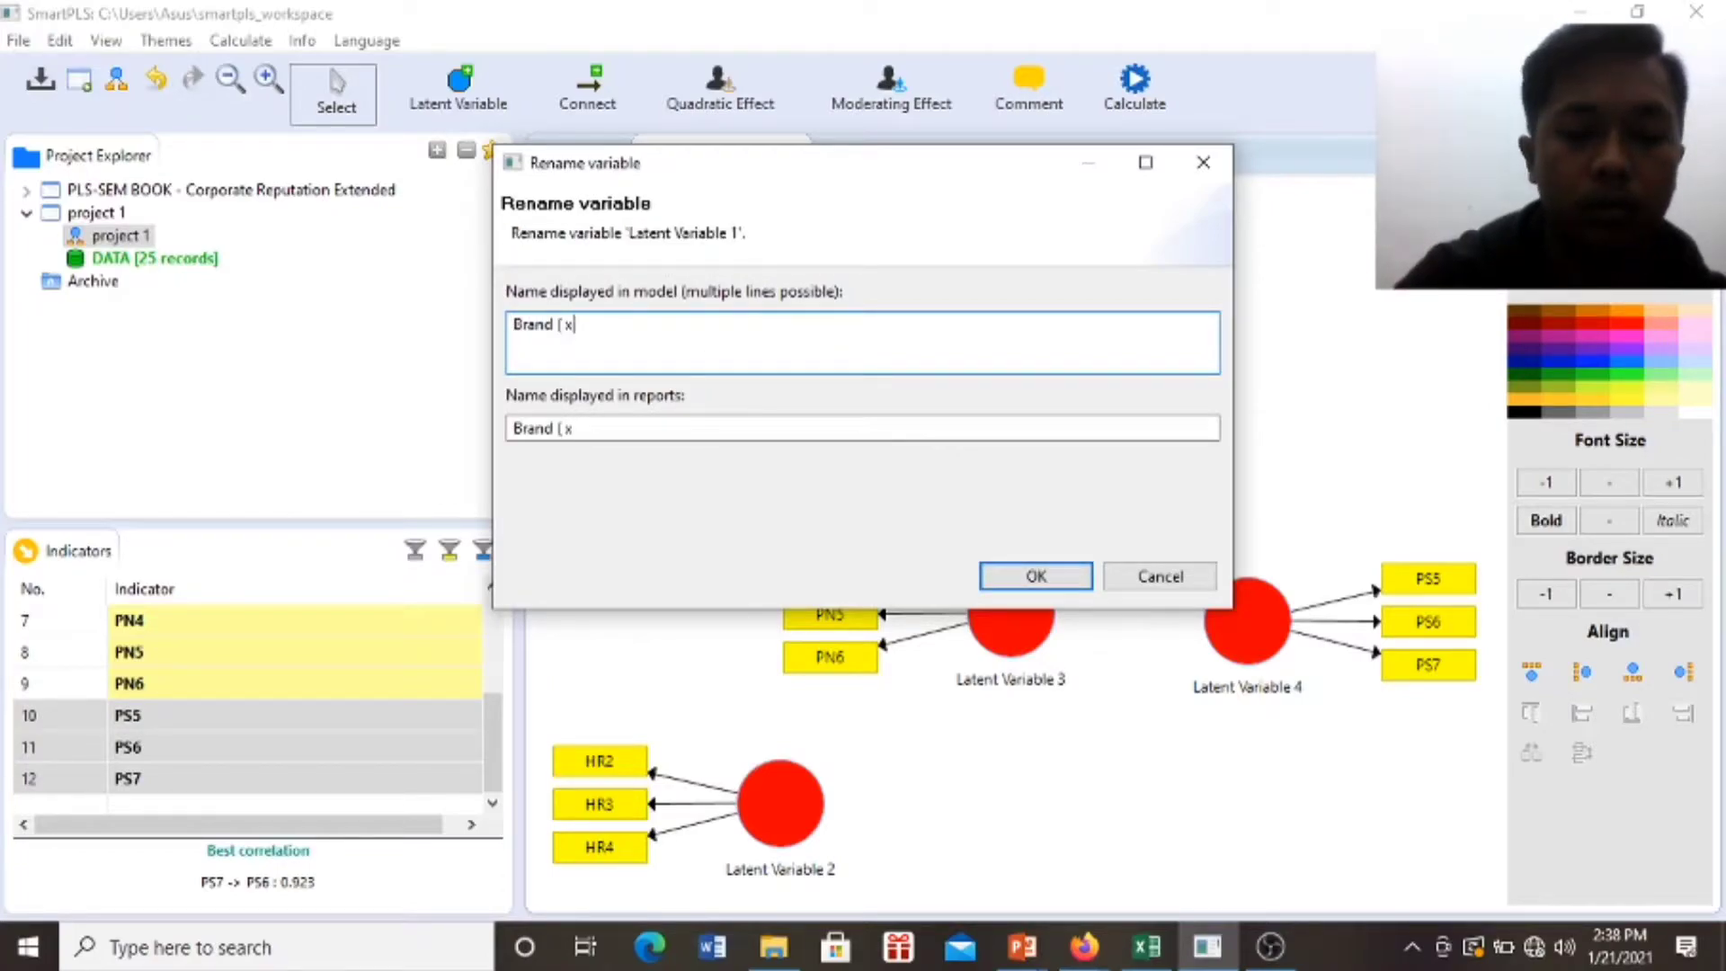
text(1)
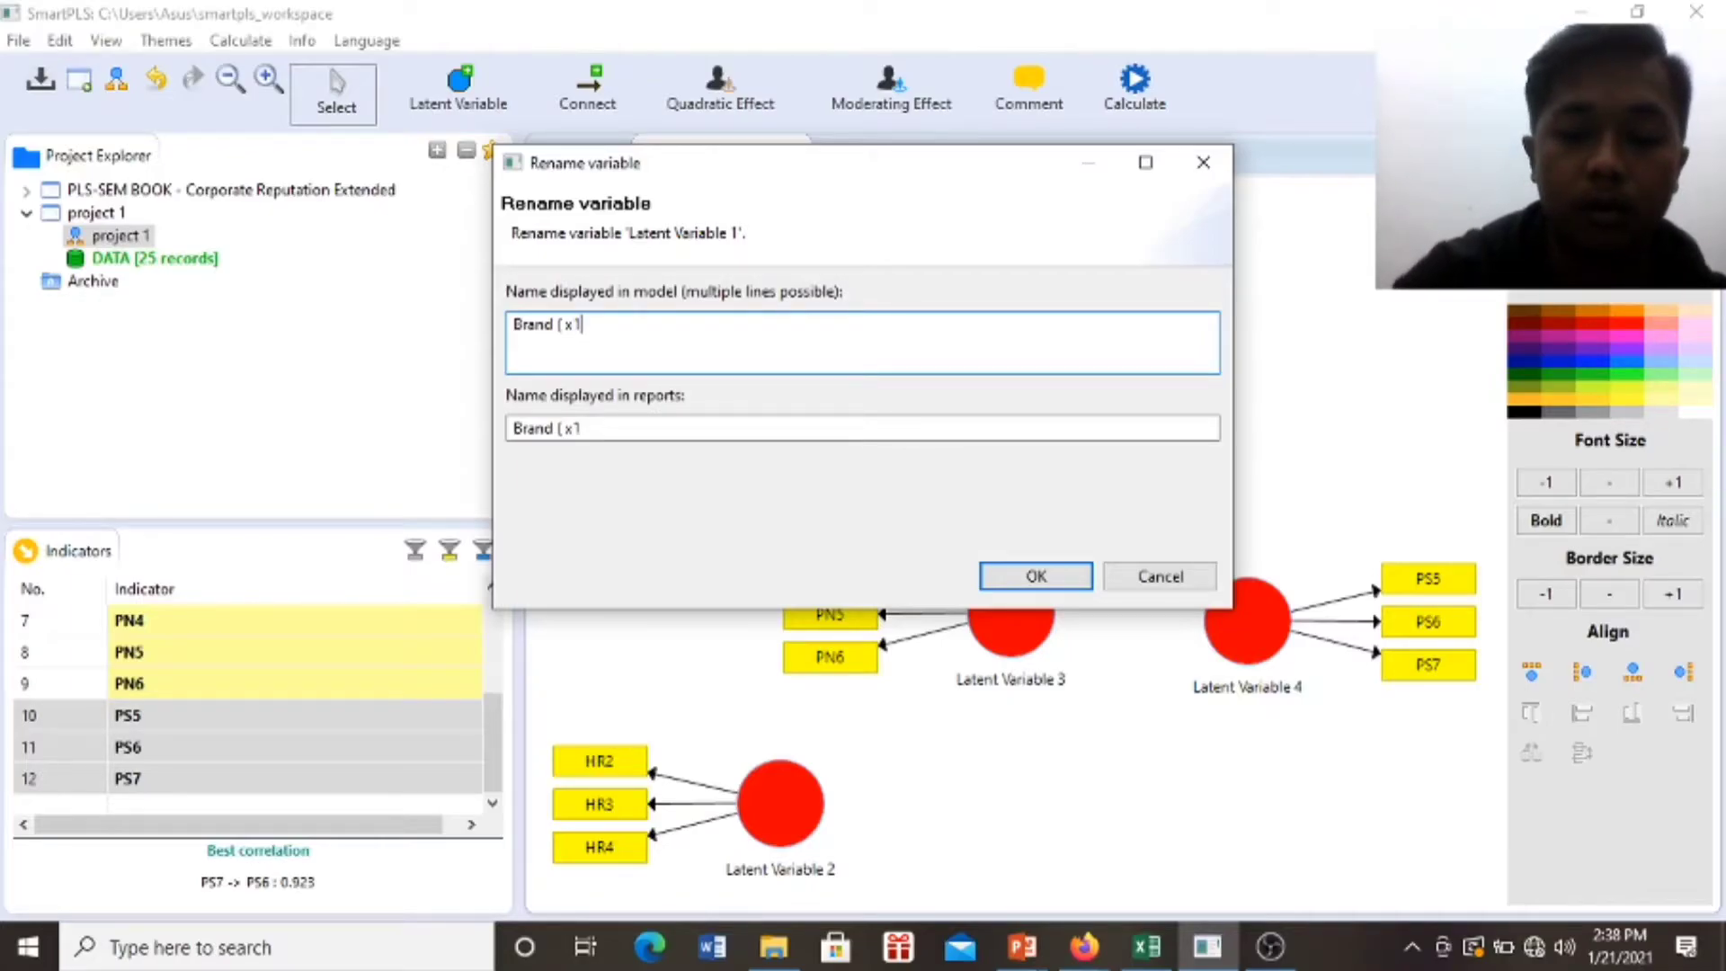
click(1007, 574)
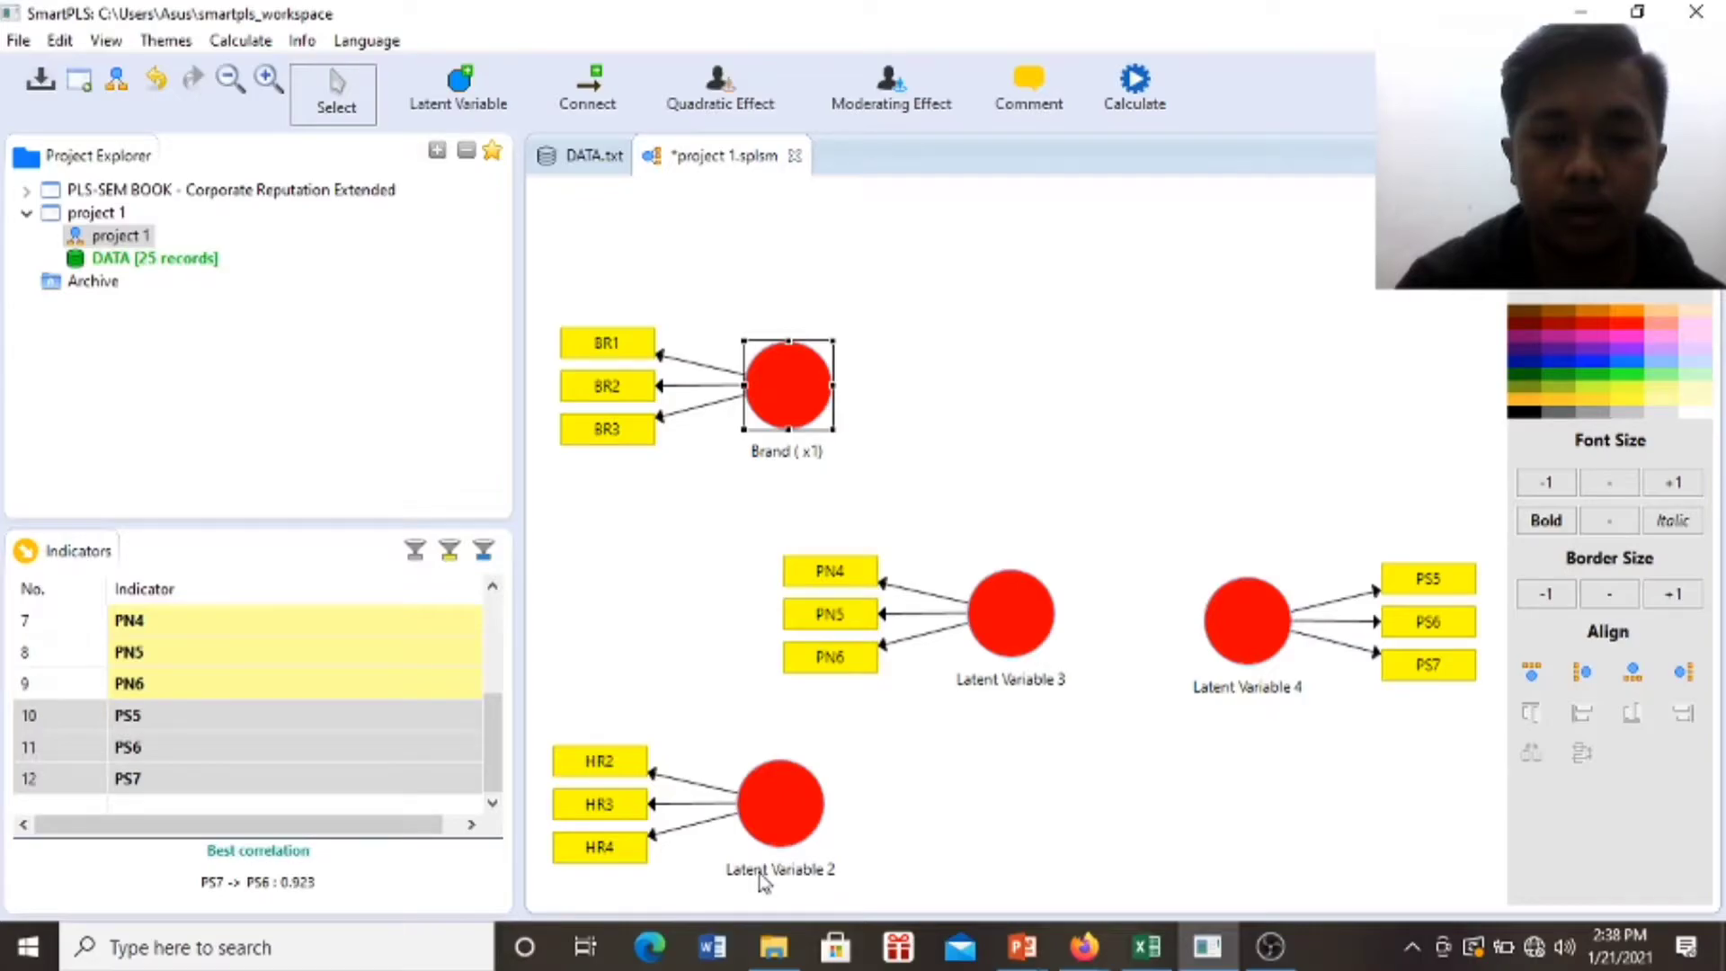
Rename the latent variable with the HR indicators as "Harga ( X2 )".
click(769, 814)
right_click(767, 801)
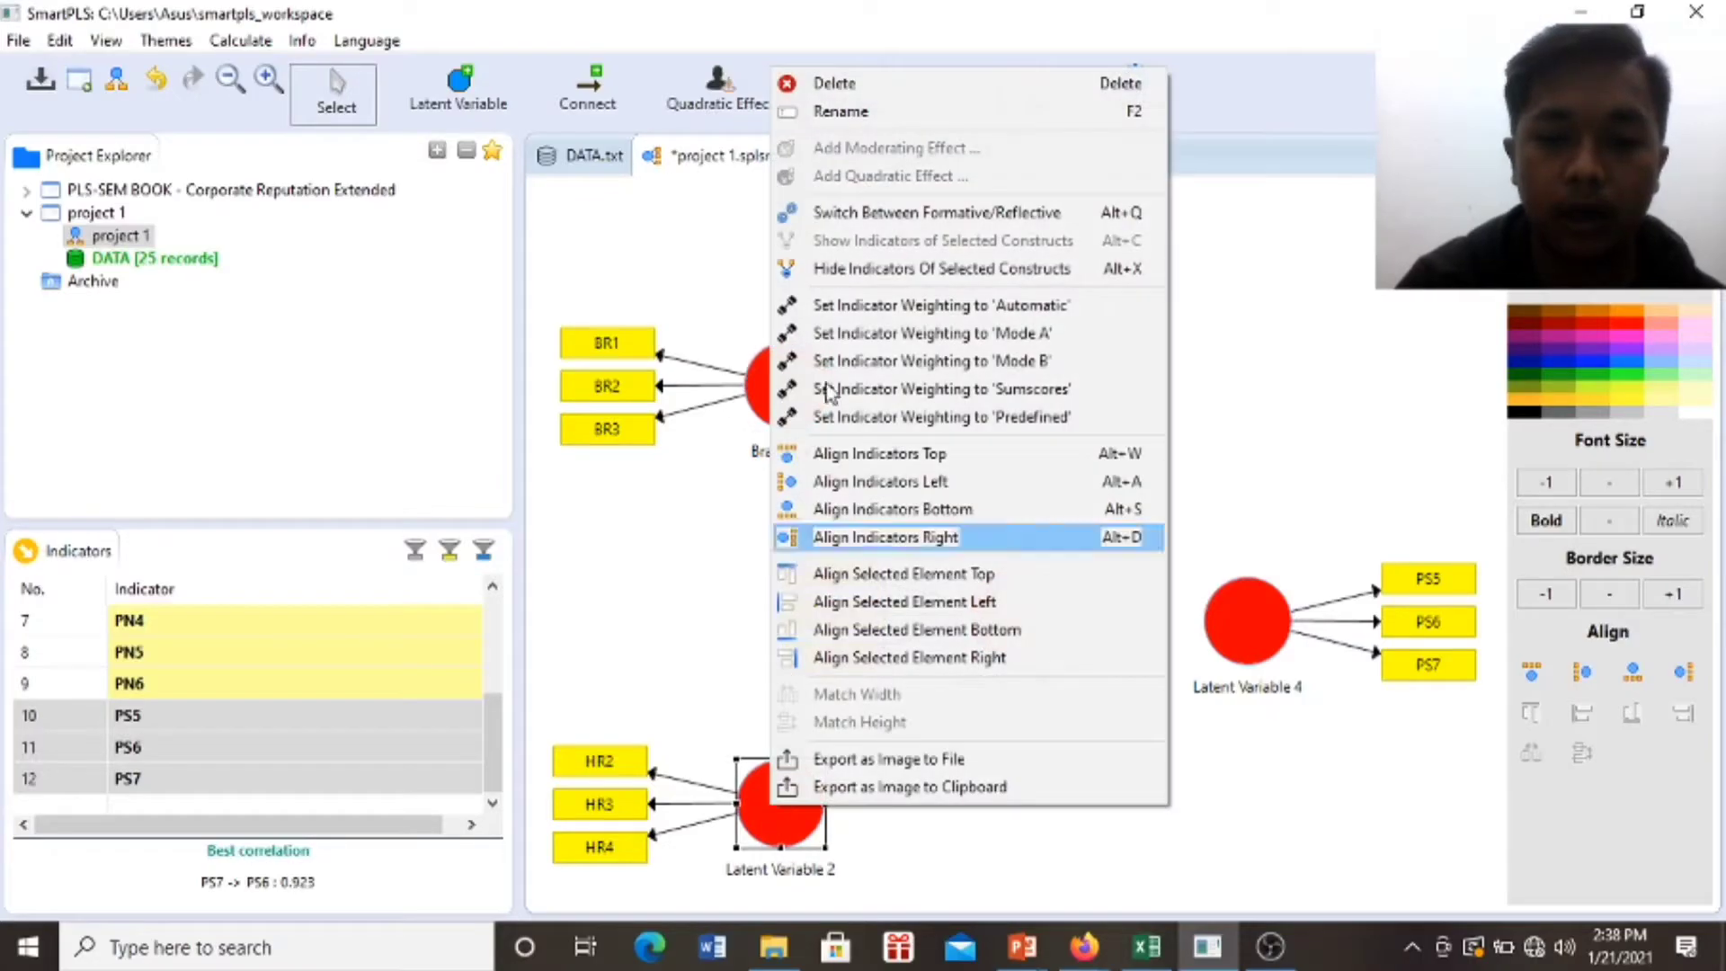
click(825, 113)
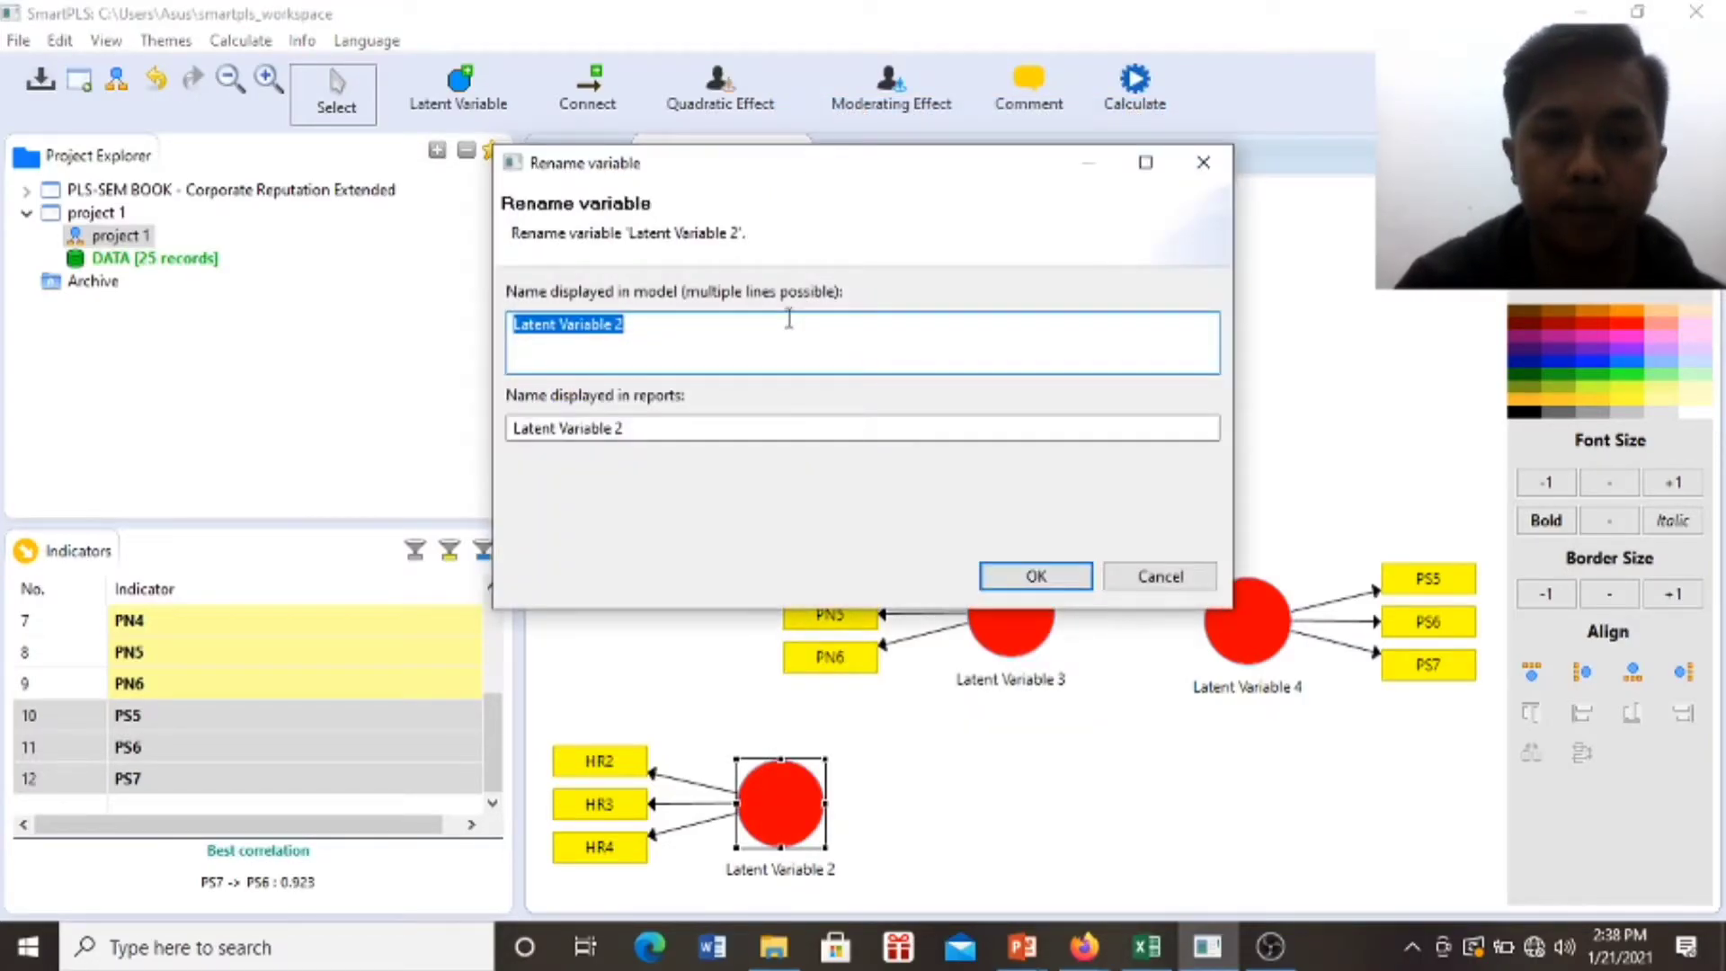
text(Br)
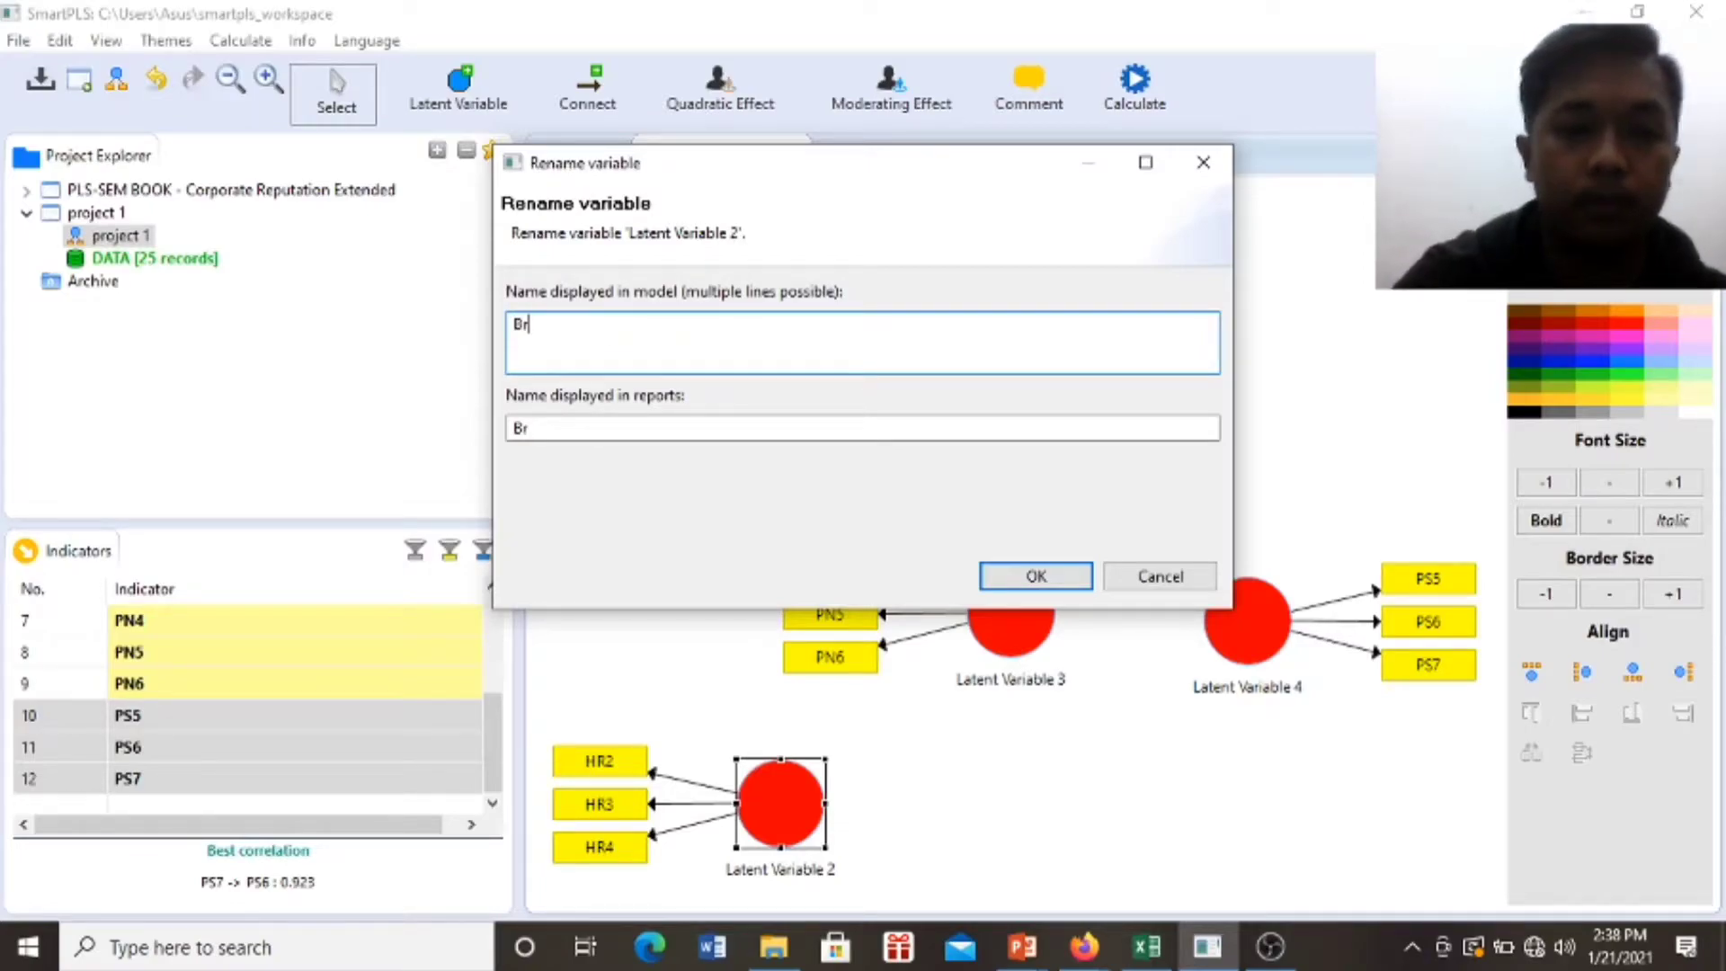
key(BackSpace)
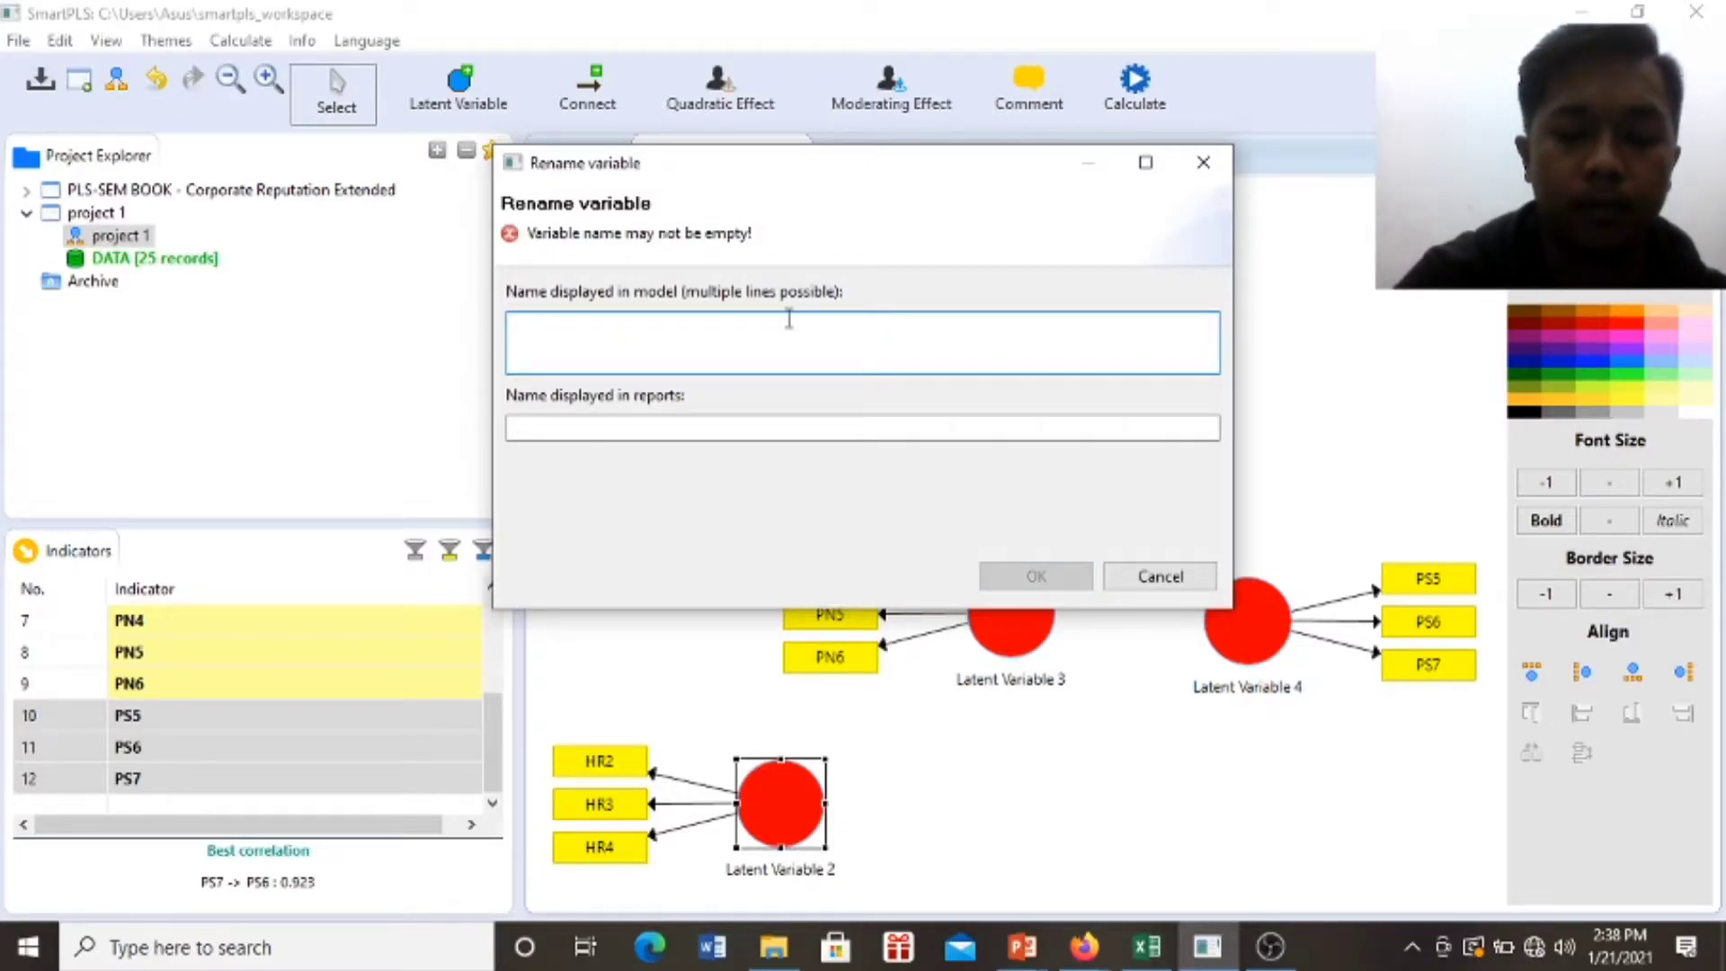
text(Harga)
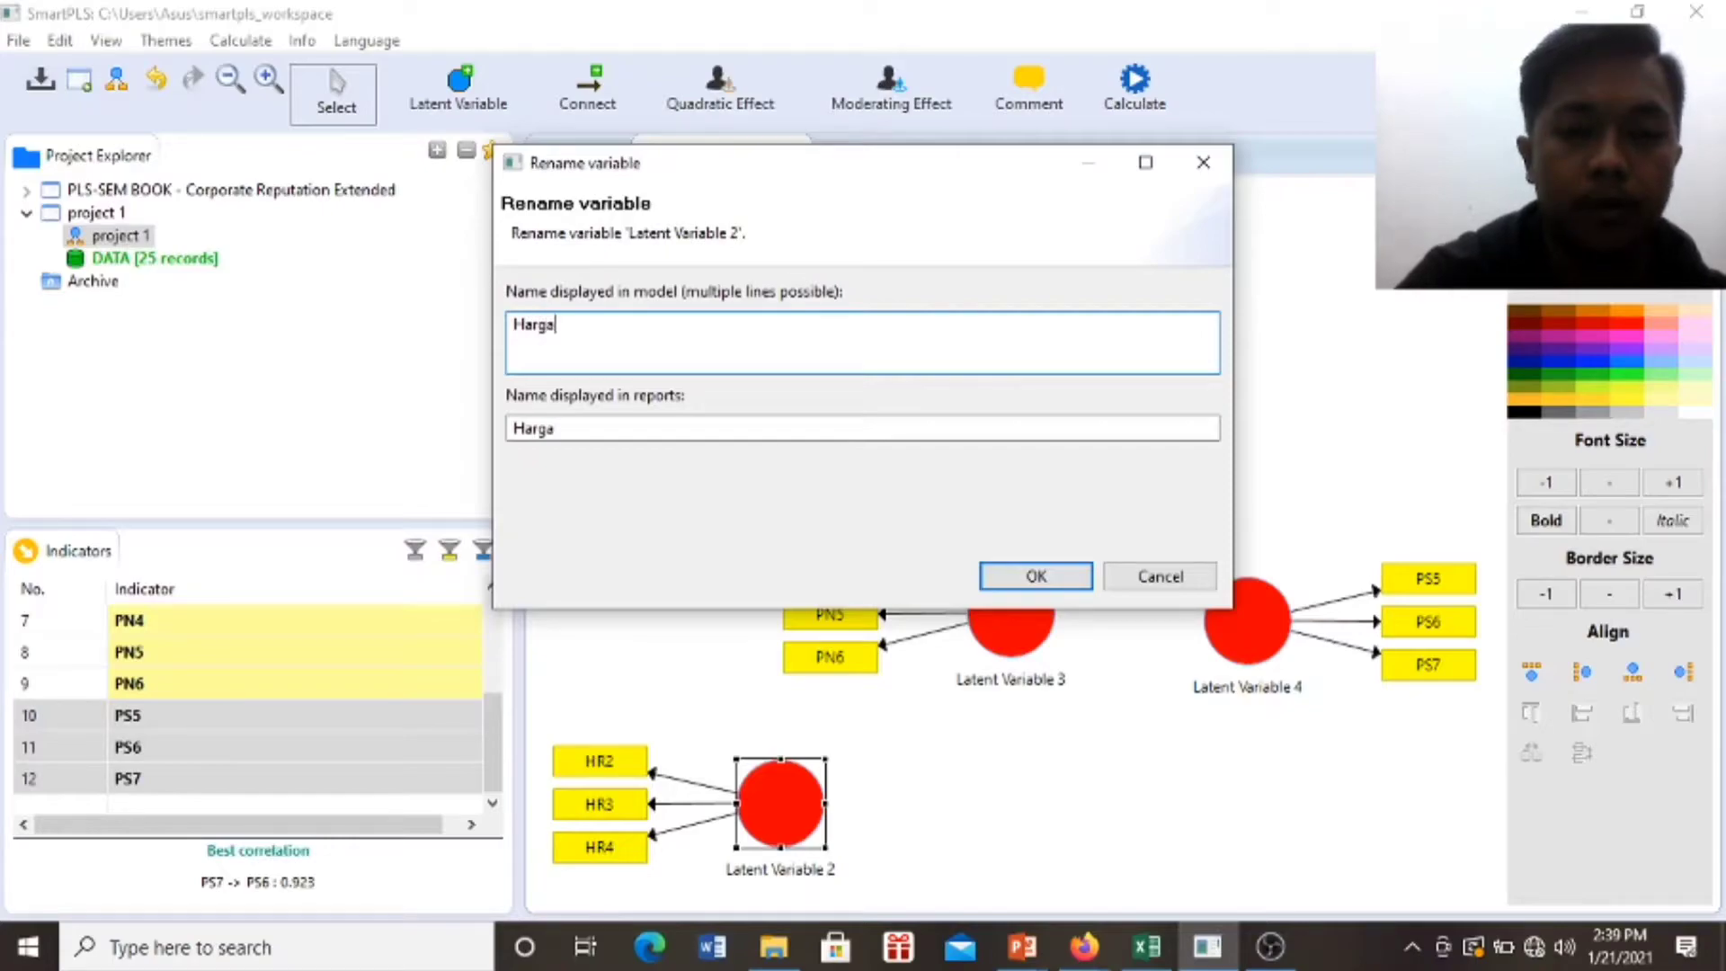
text( ( )
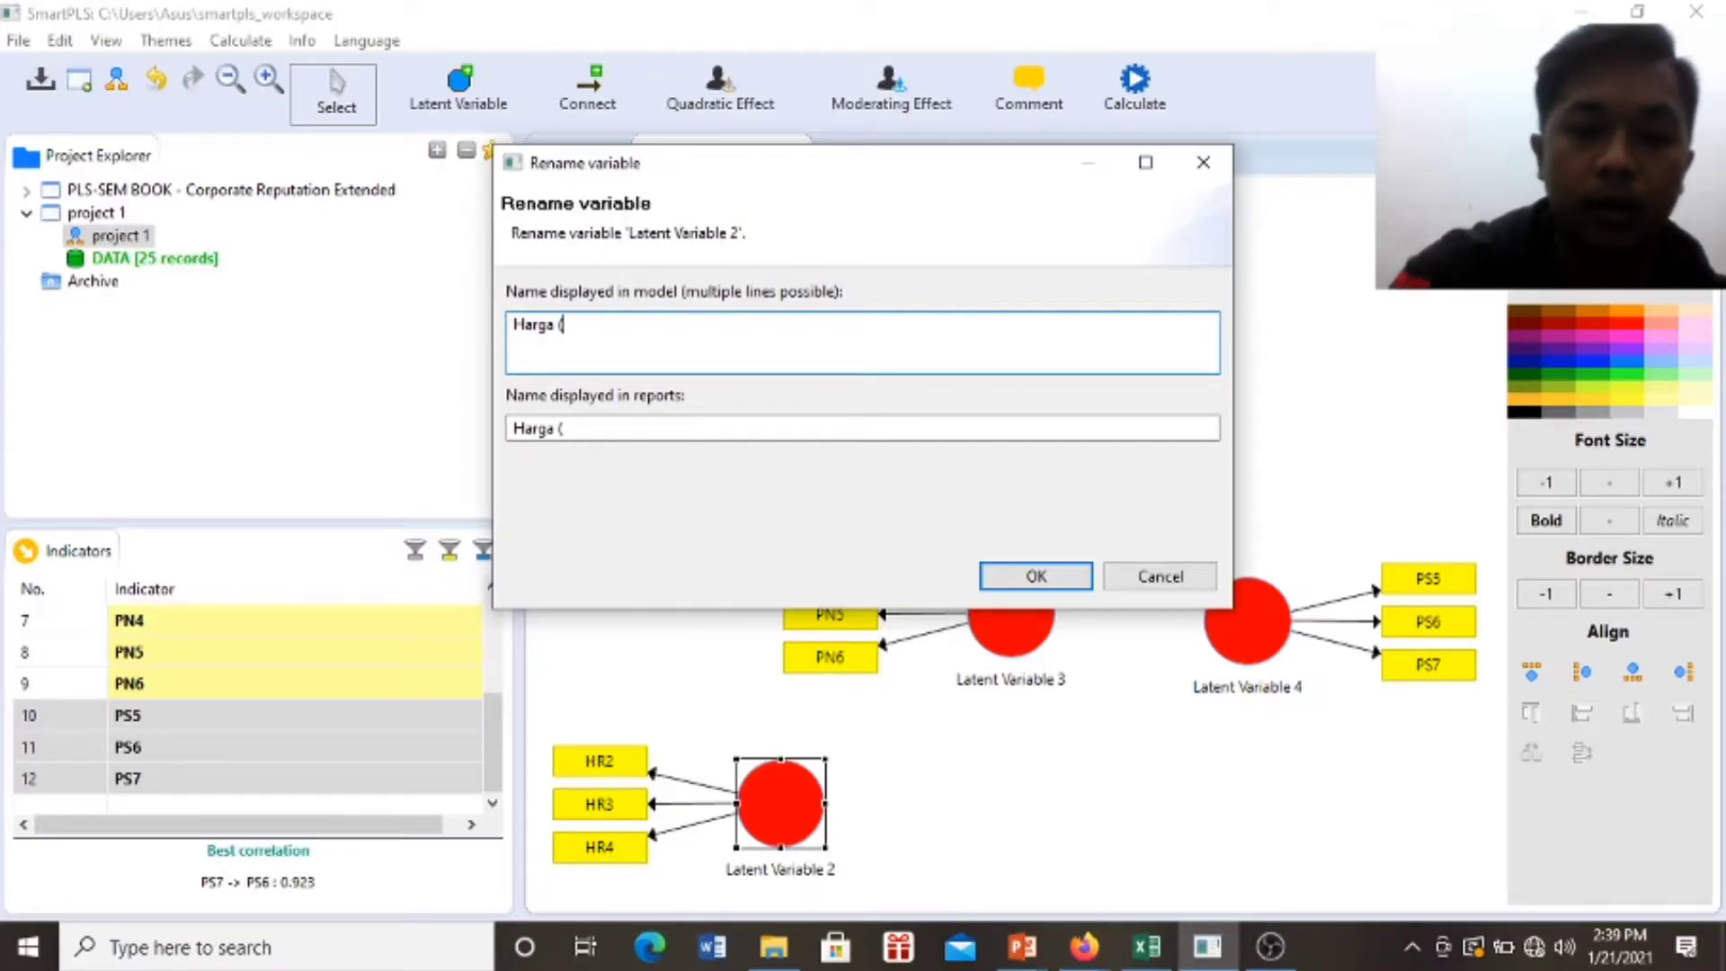
text(X)
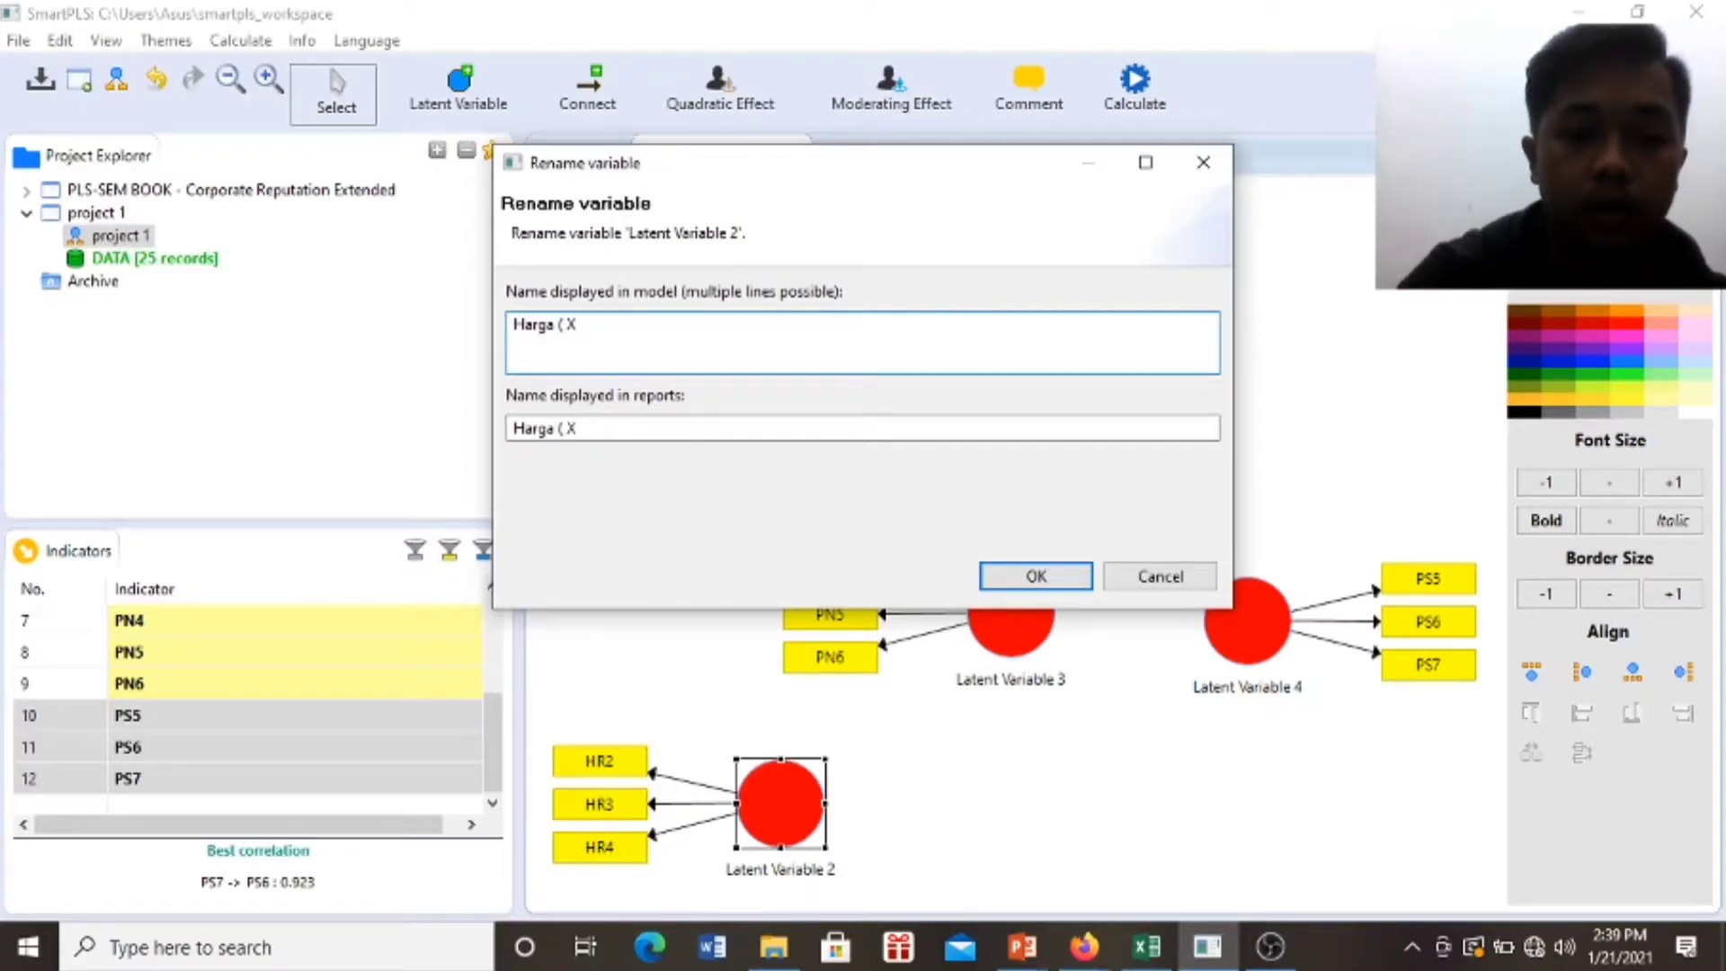
text(2)
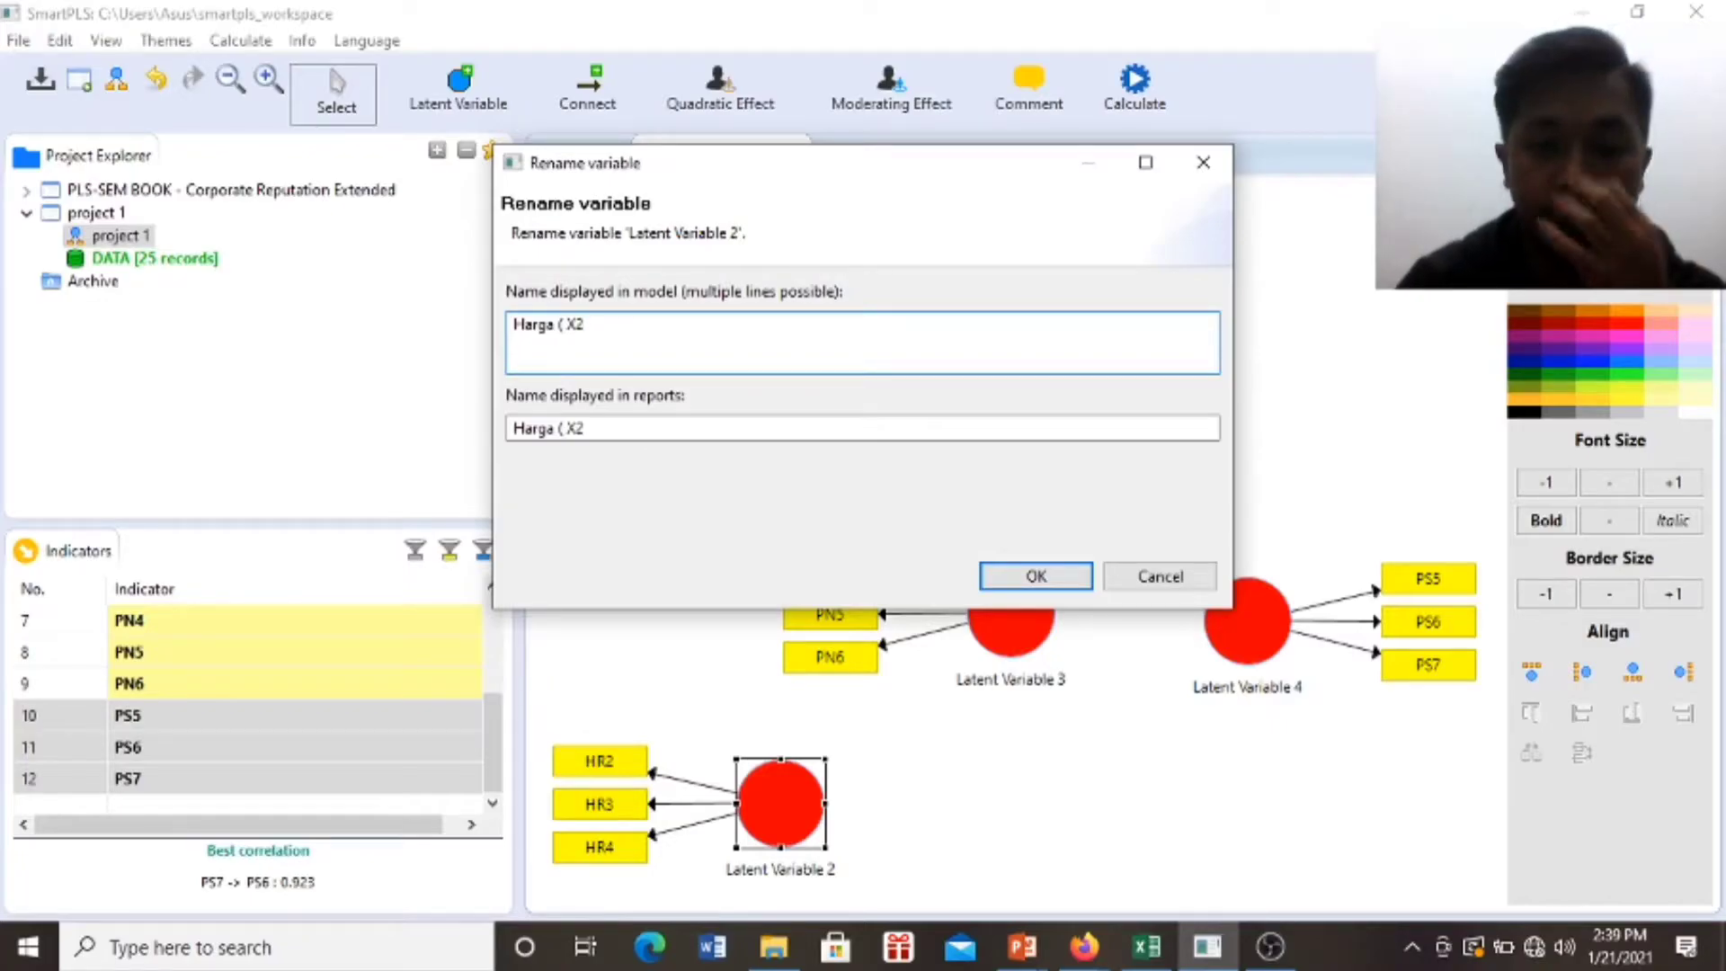
text( ))
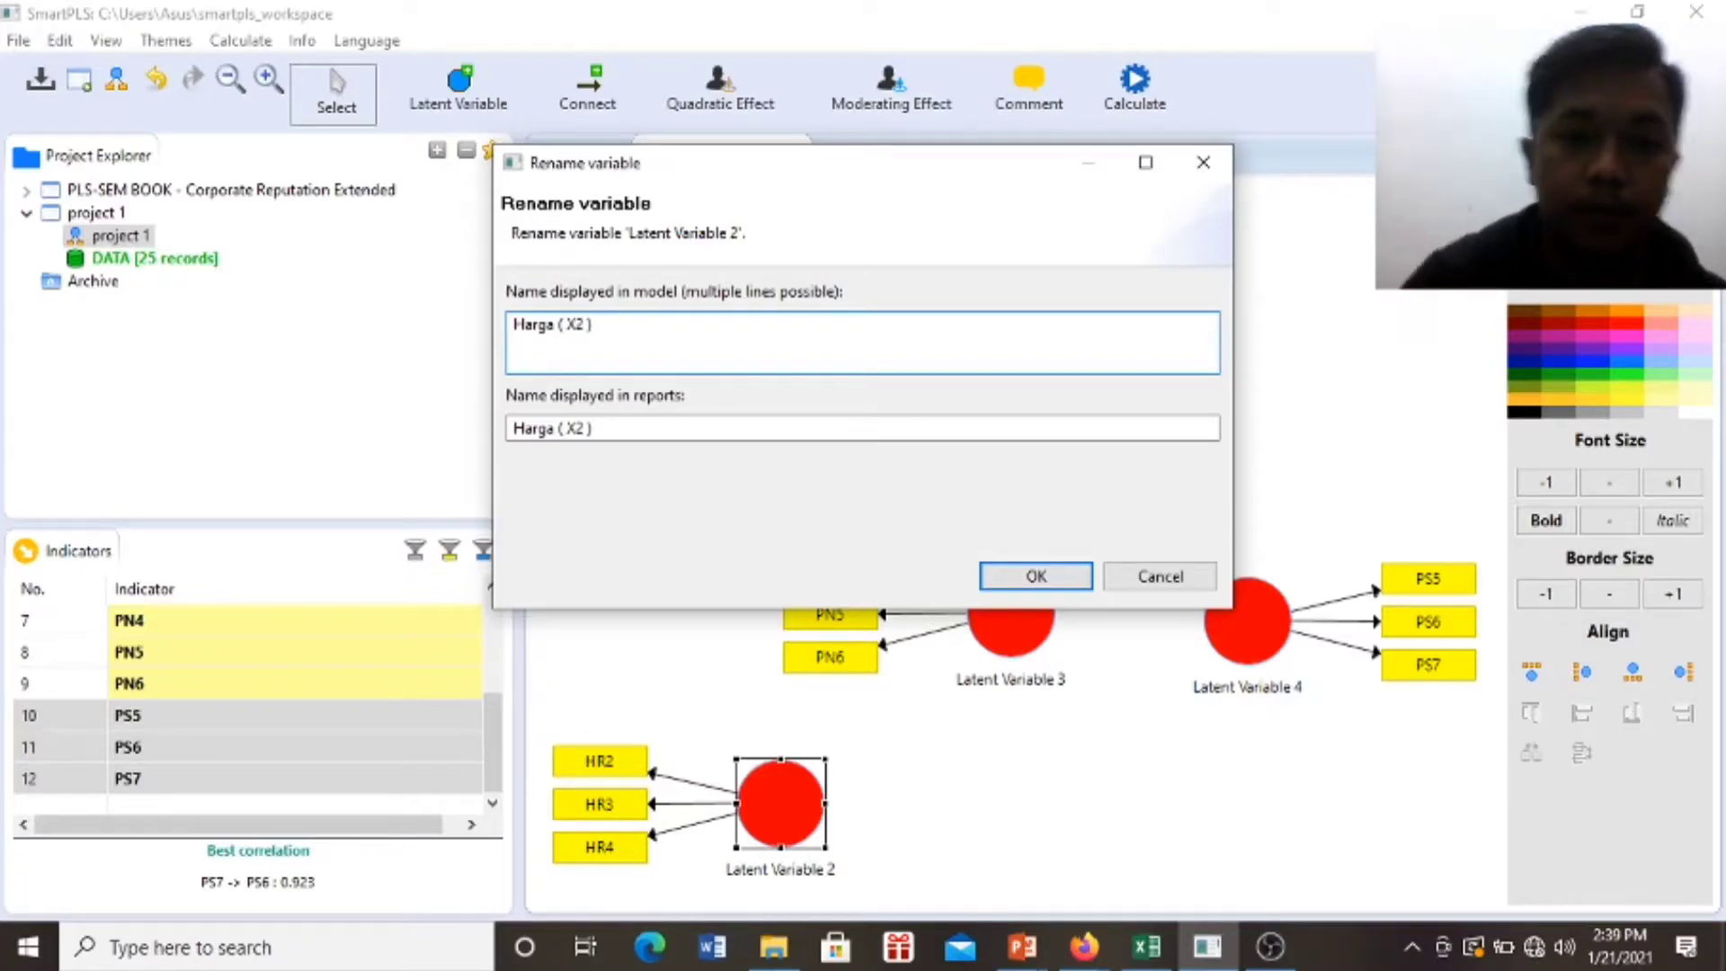
click(1014, 569)
Rename the latent variable with the PN indicators as "penjualan ( Y )".
click(1012, 593)
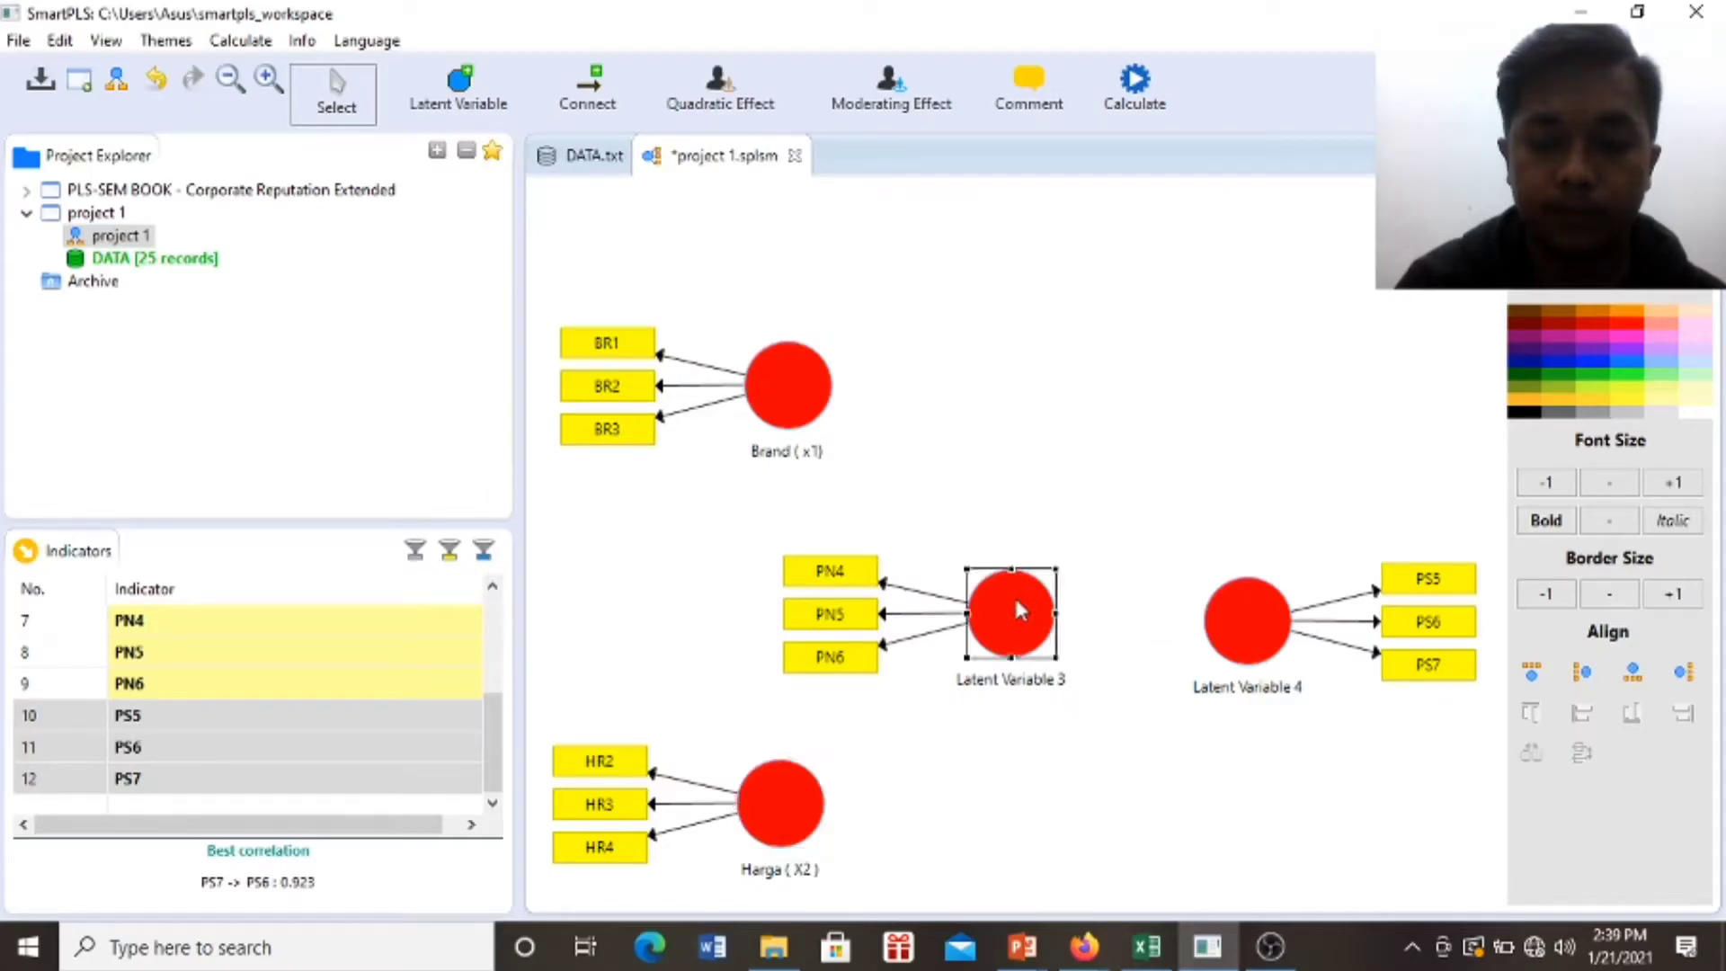
right_click(1012, 593)
click(1083, 228)
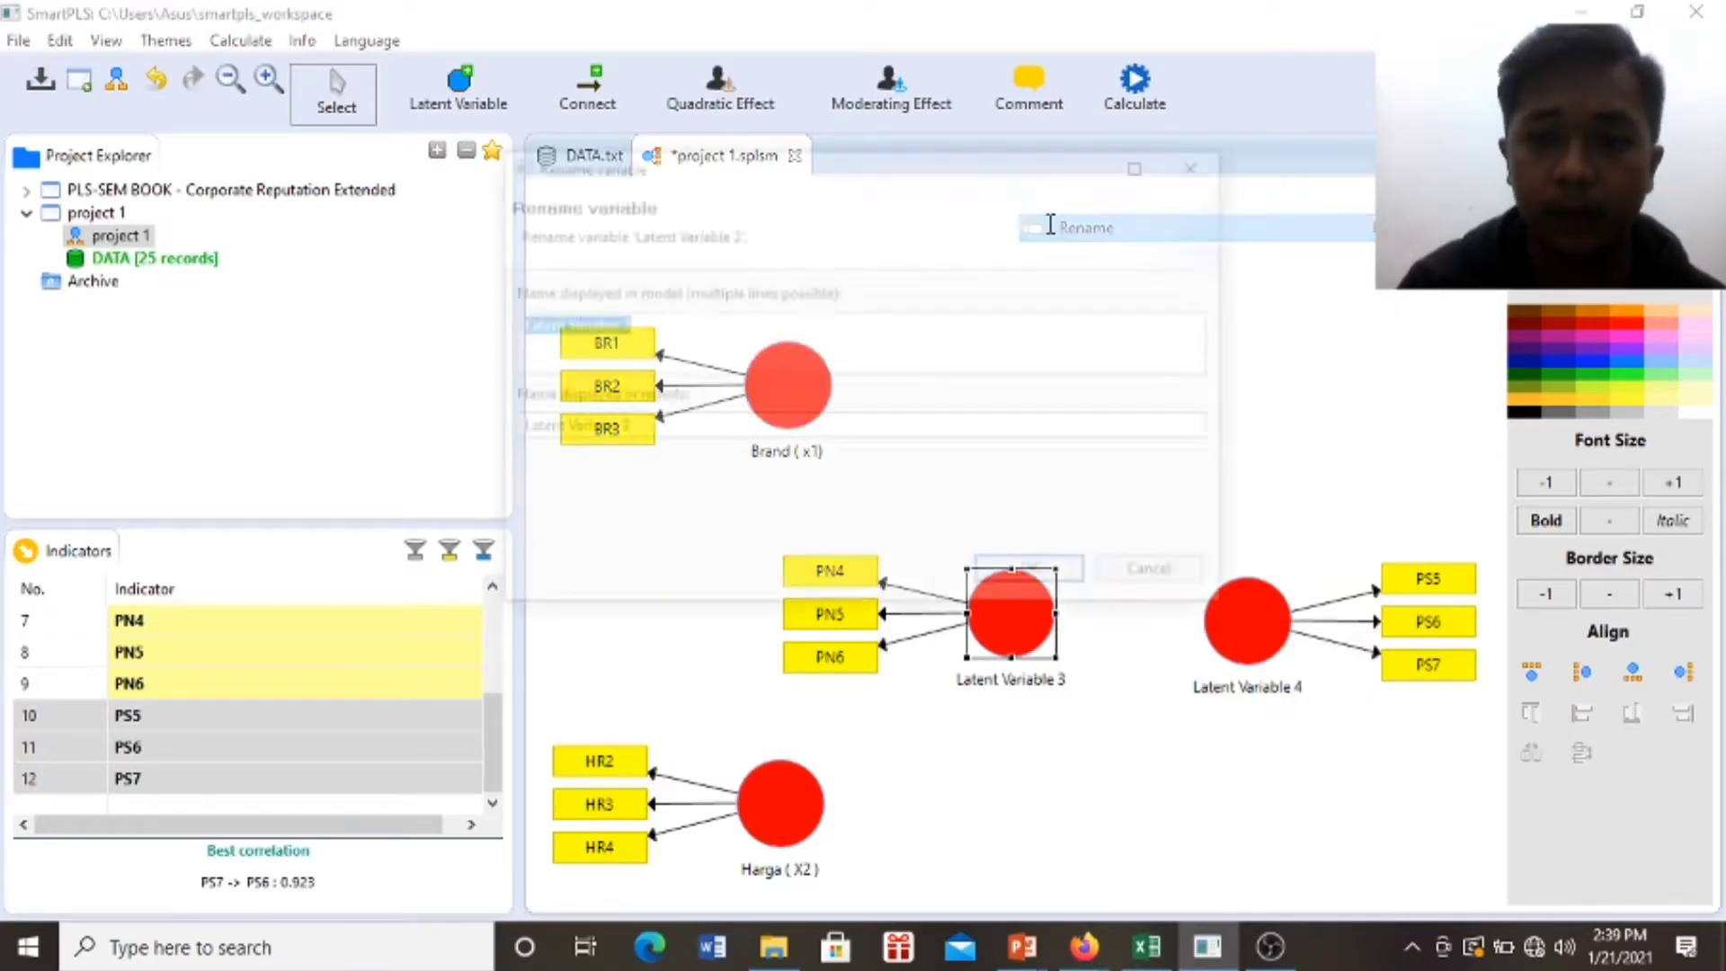
key(BackSpace)
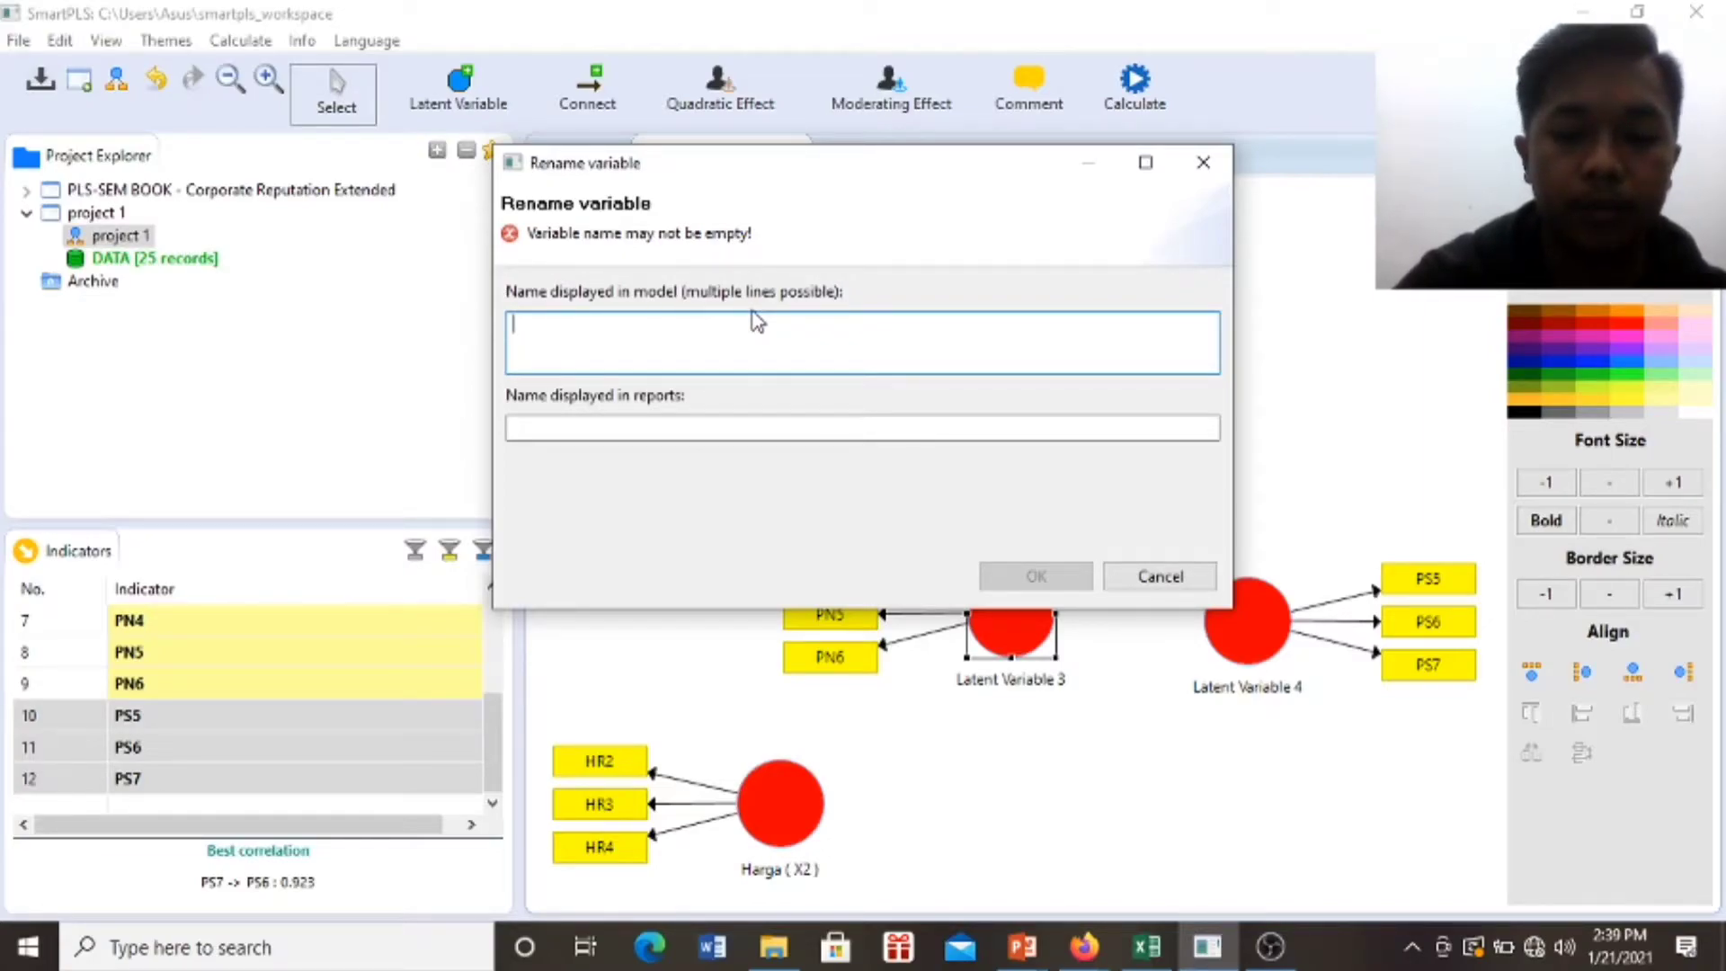
text(penjualan)
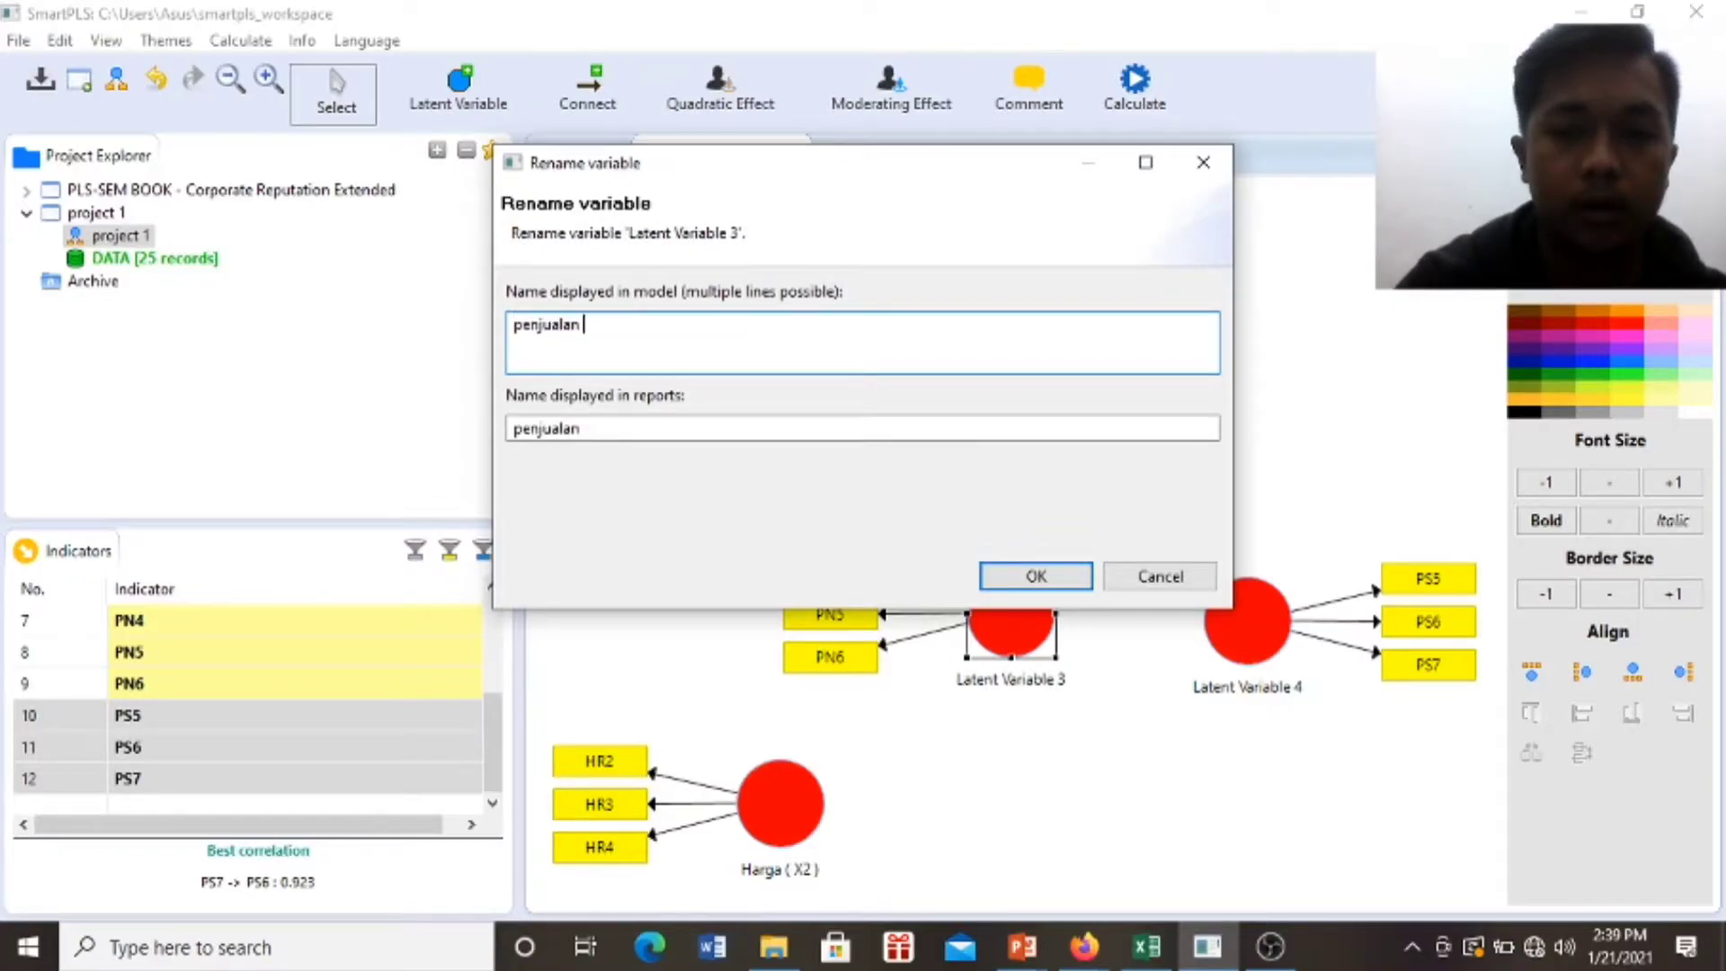
text( y)
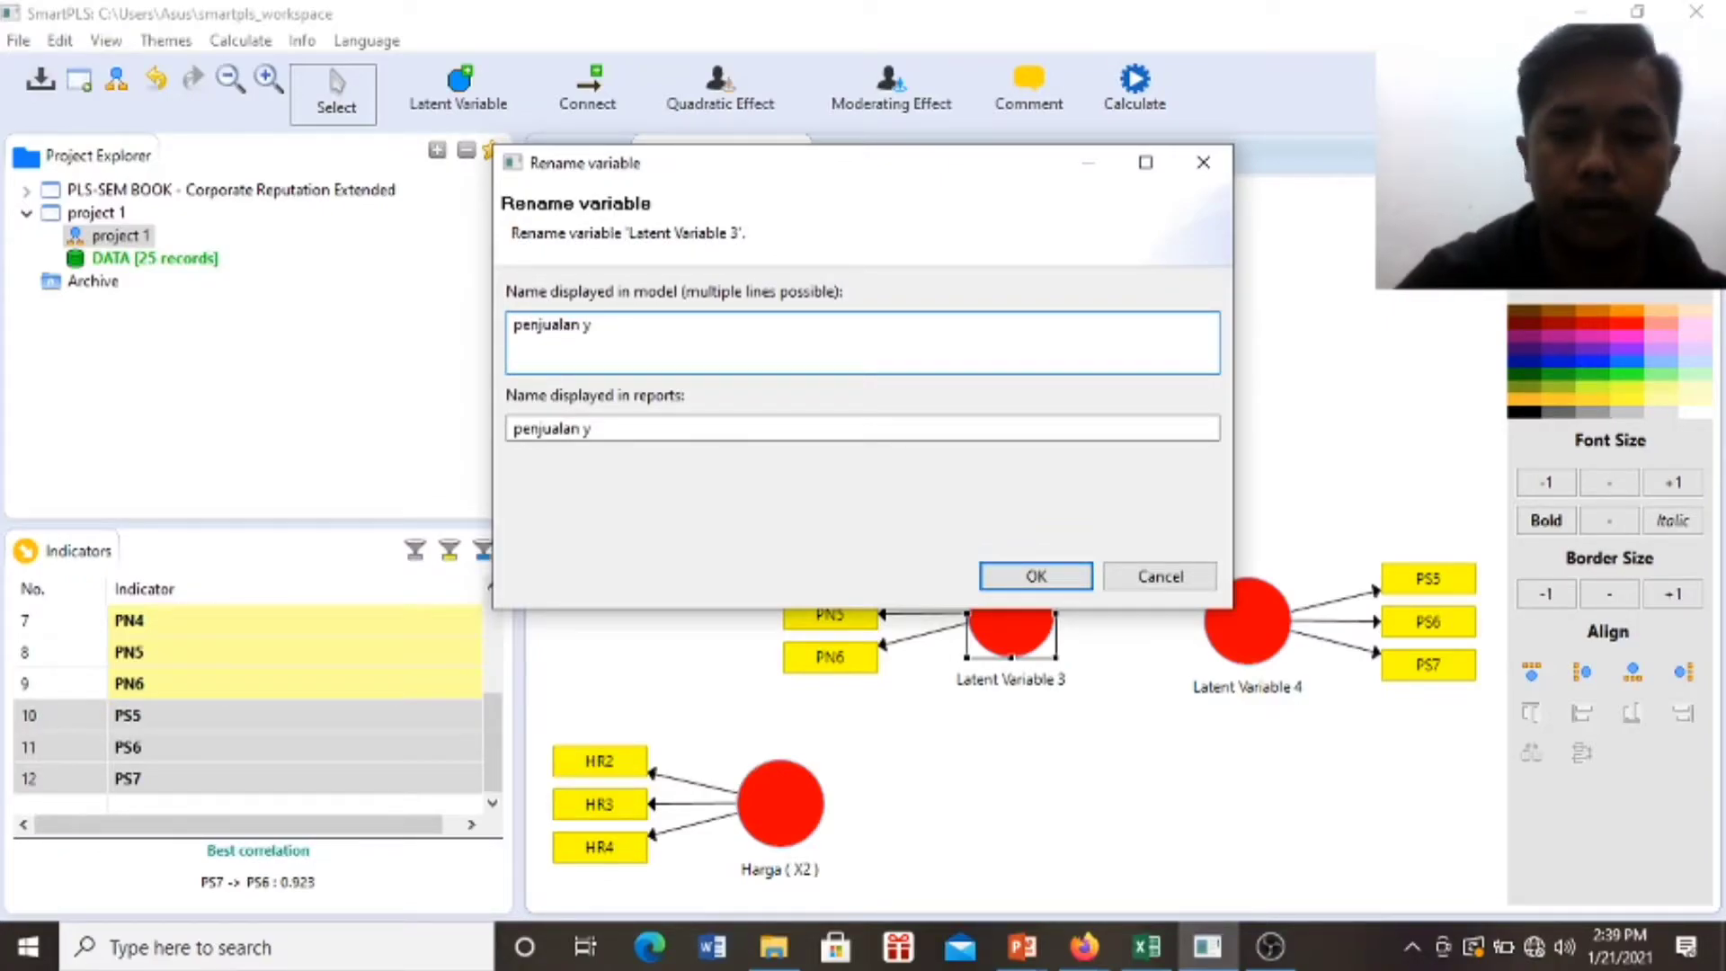
key(BackSpace)
text(()
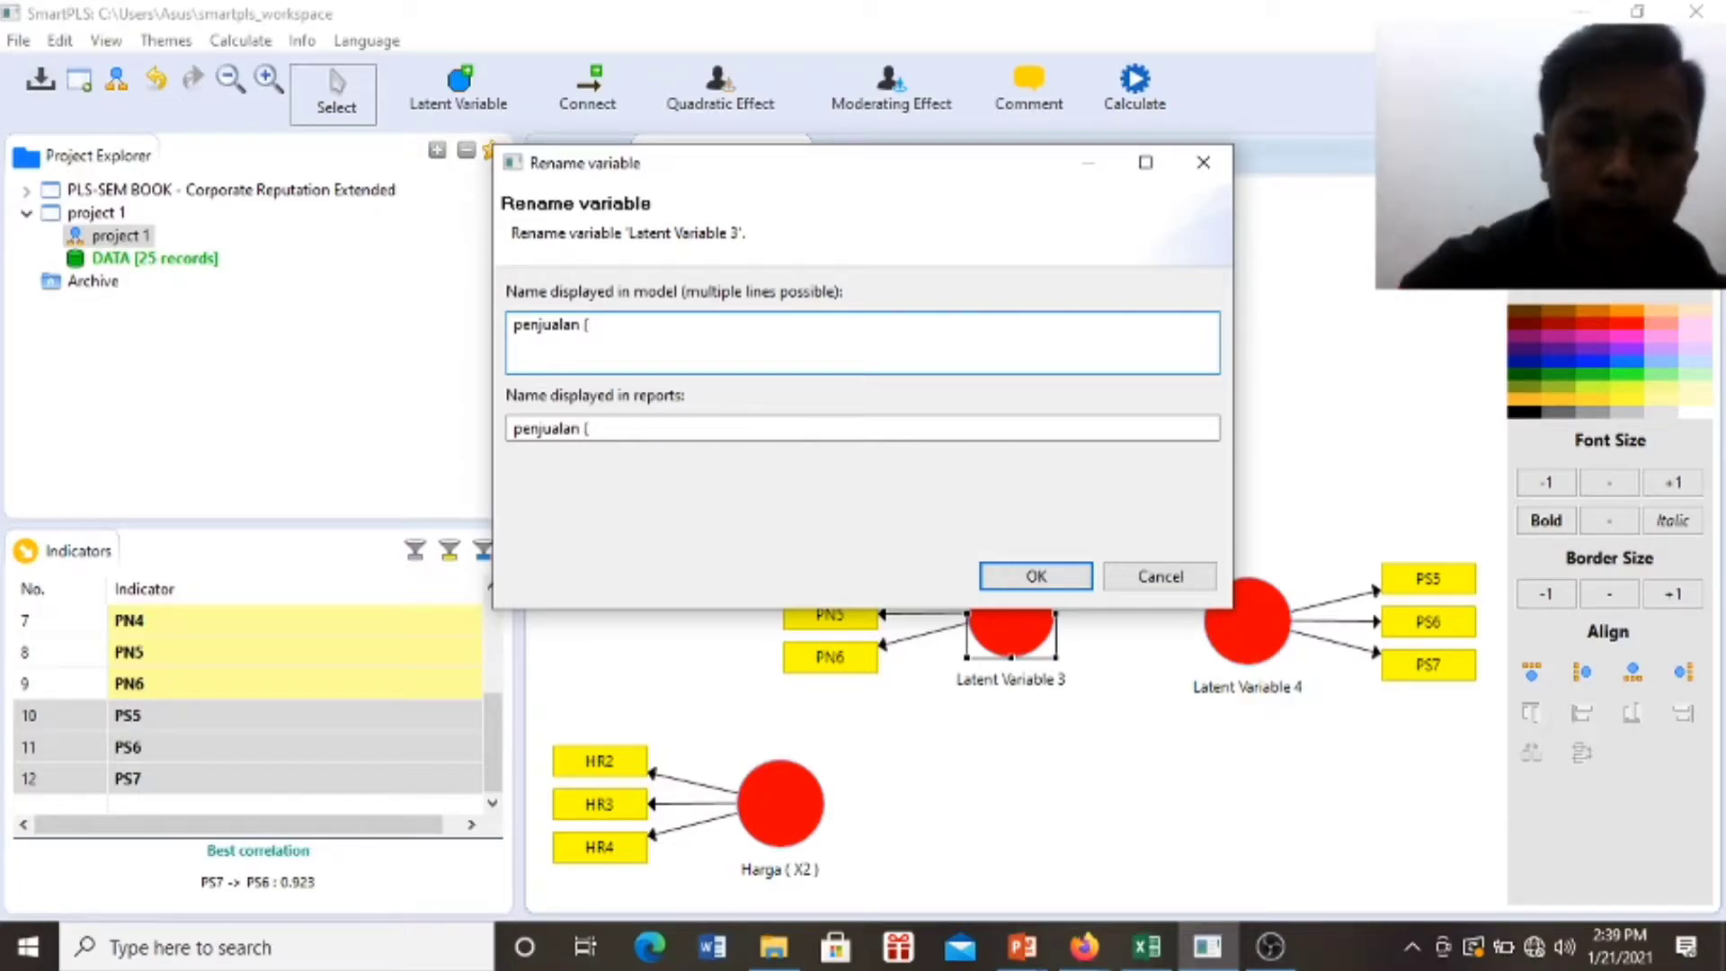
text(Y))
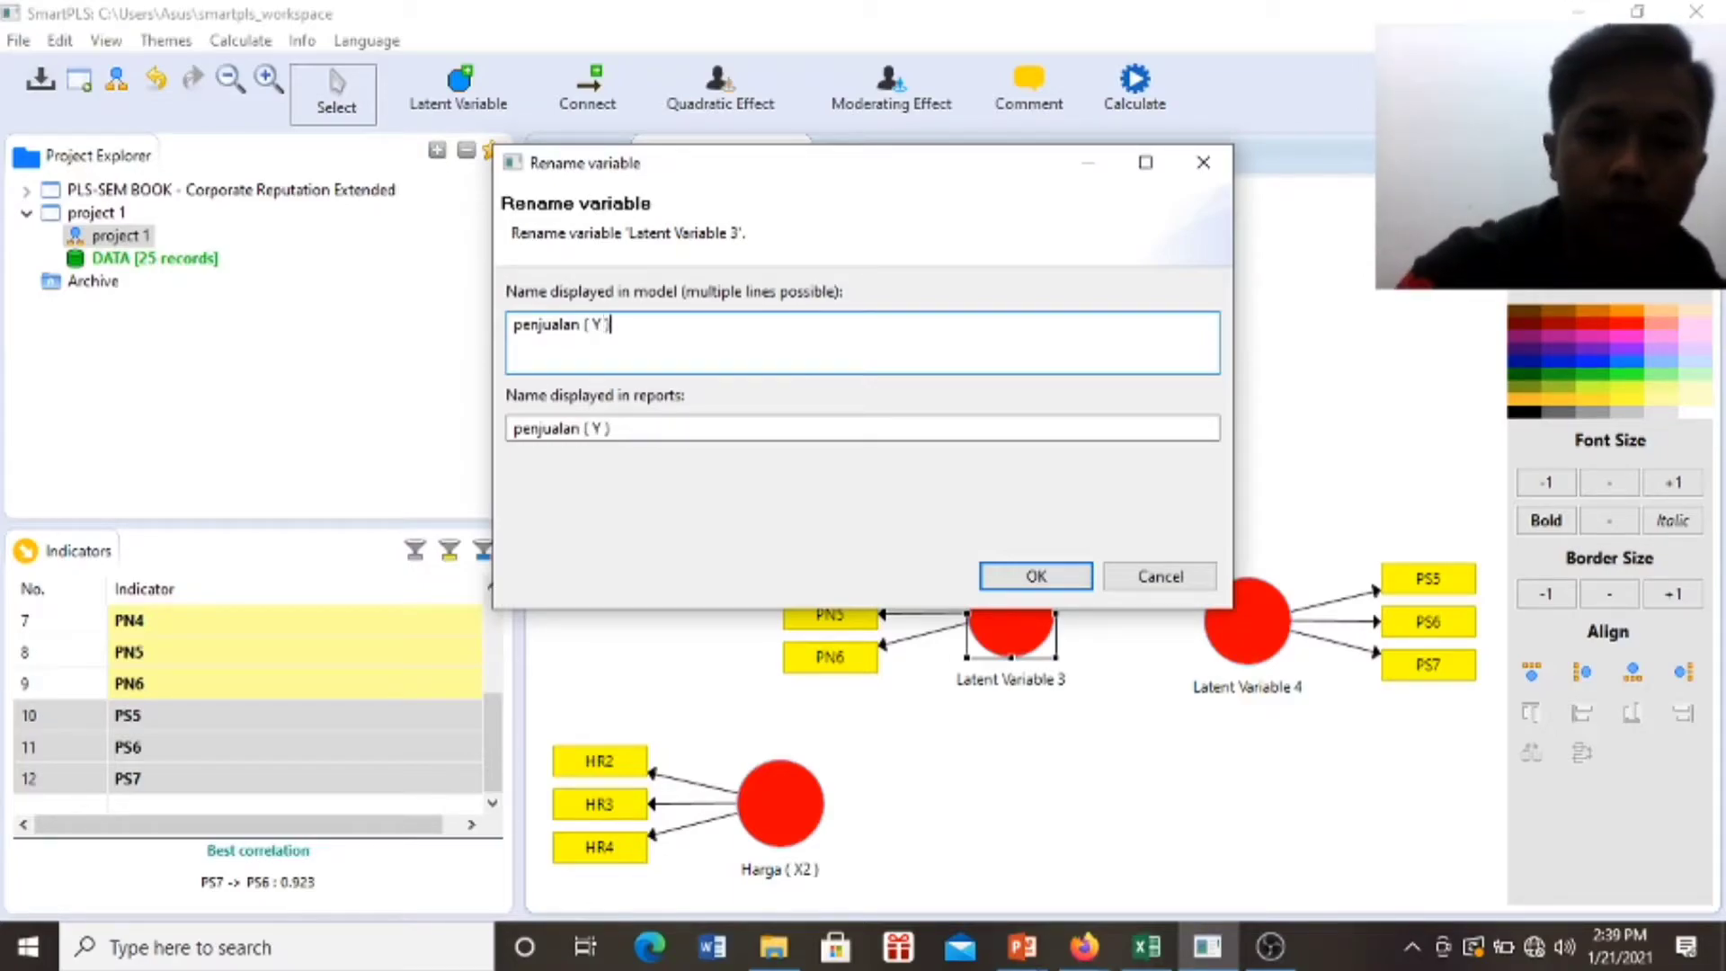
click(1036, 576)
Rename the latent variable with the PS indicators as "Promosi ( Z )".
right_click(1248, 624)
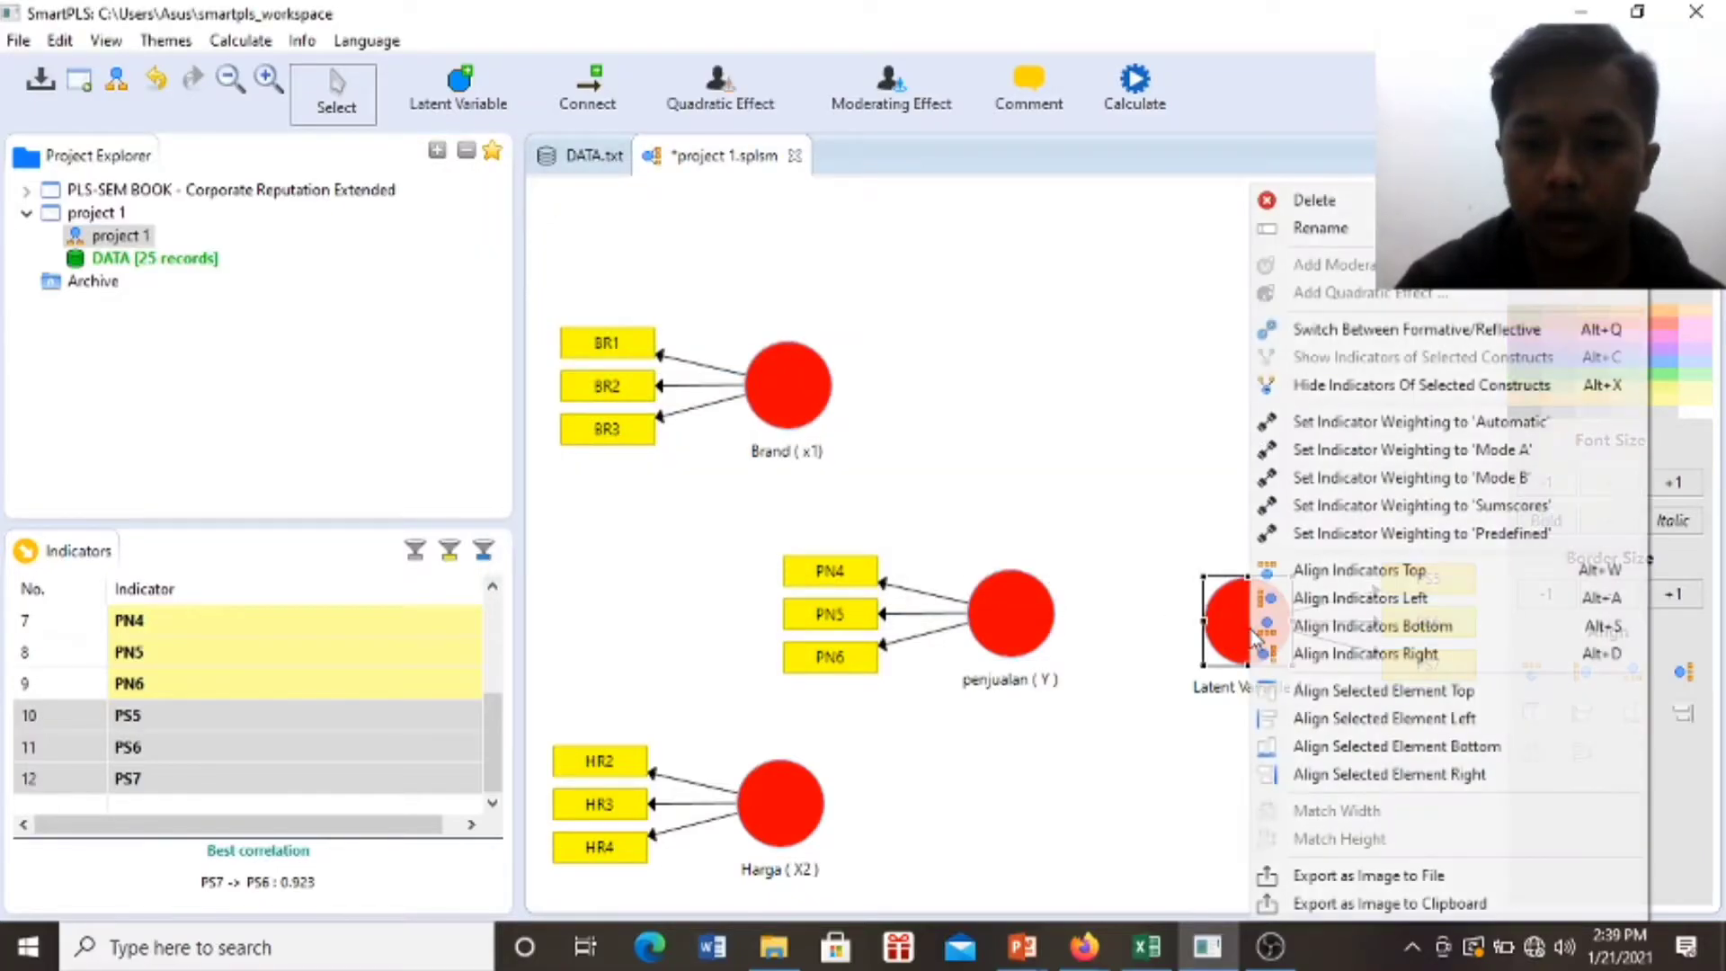
click(1306, 227)
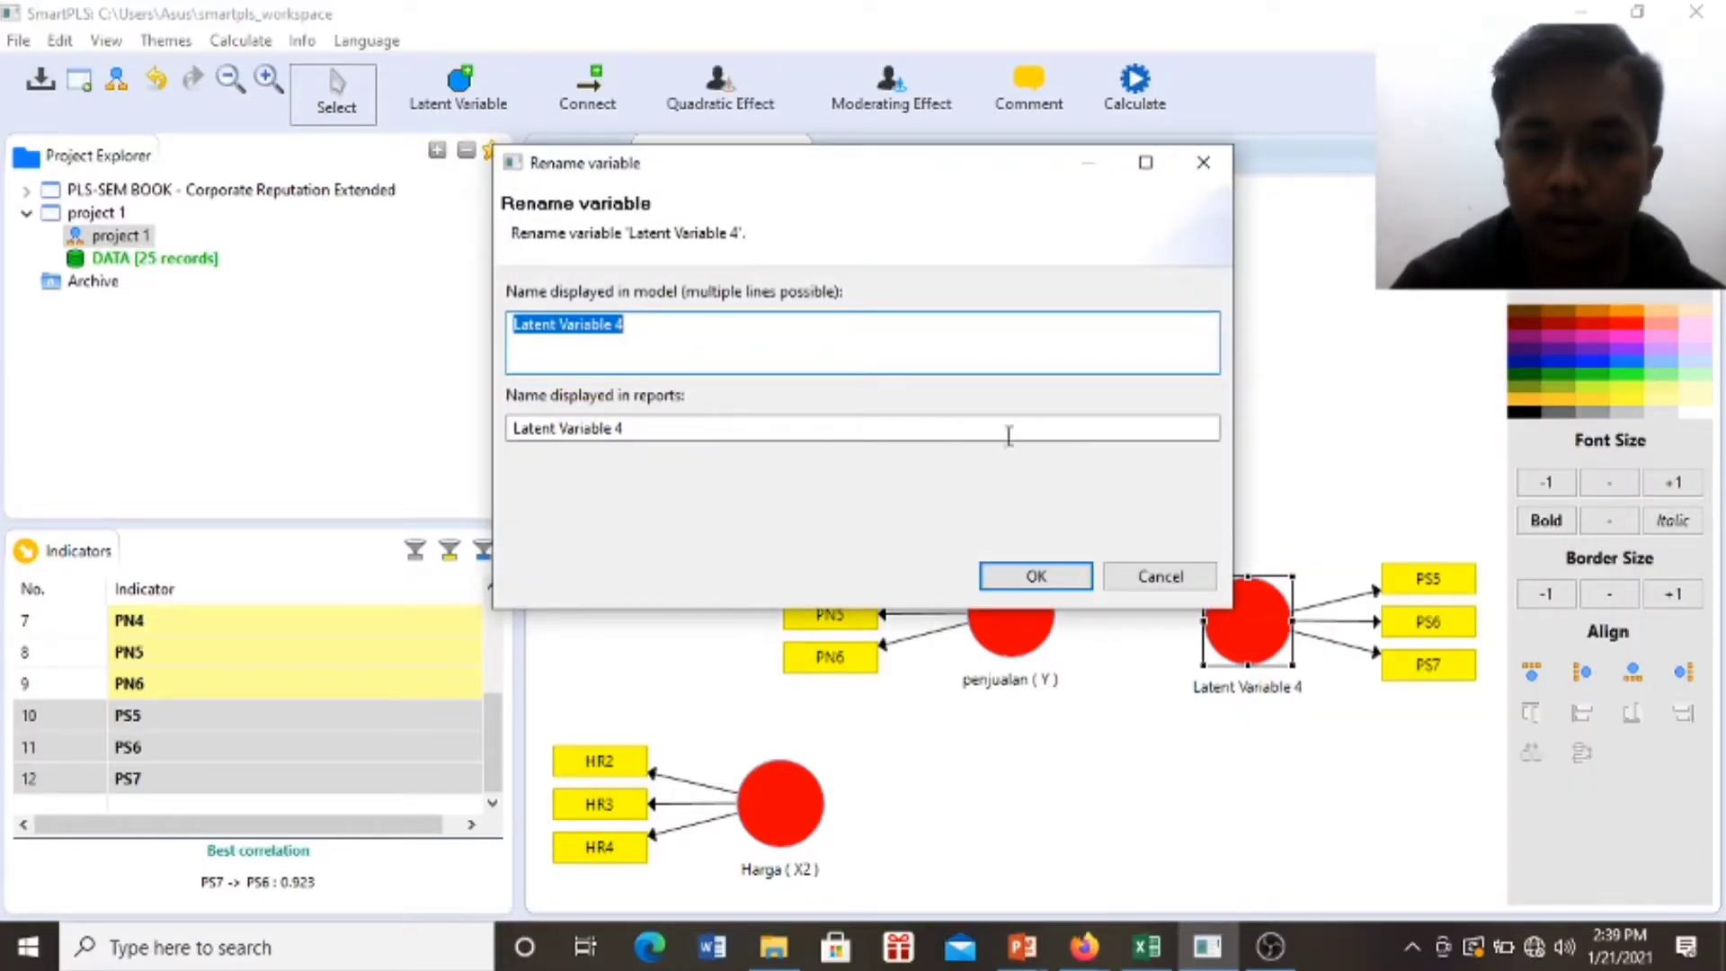
text(Promos)
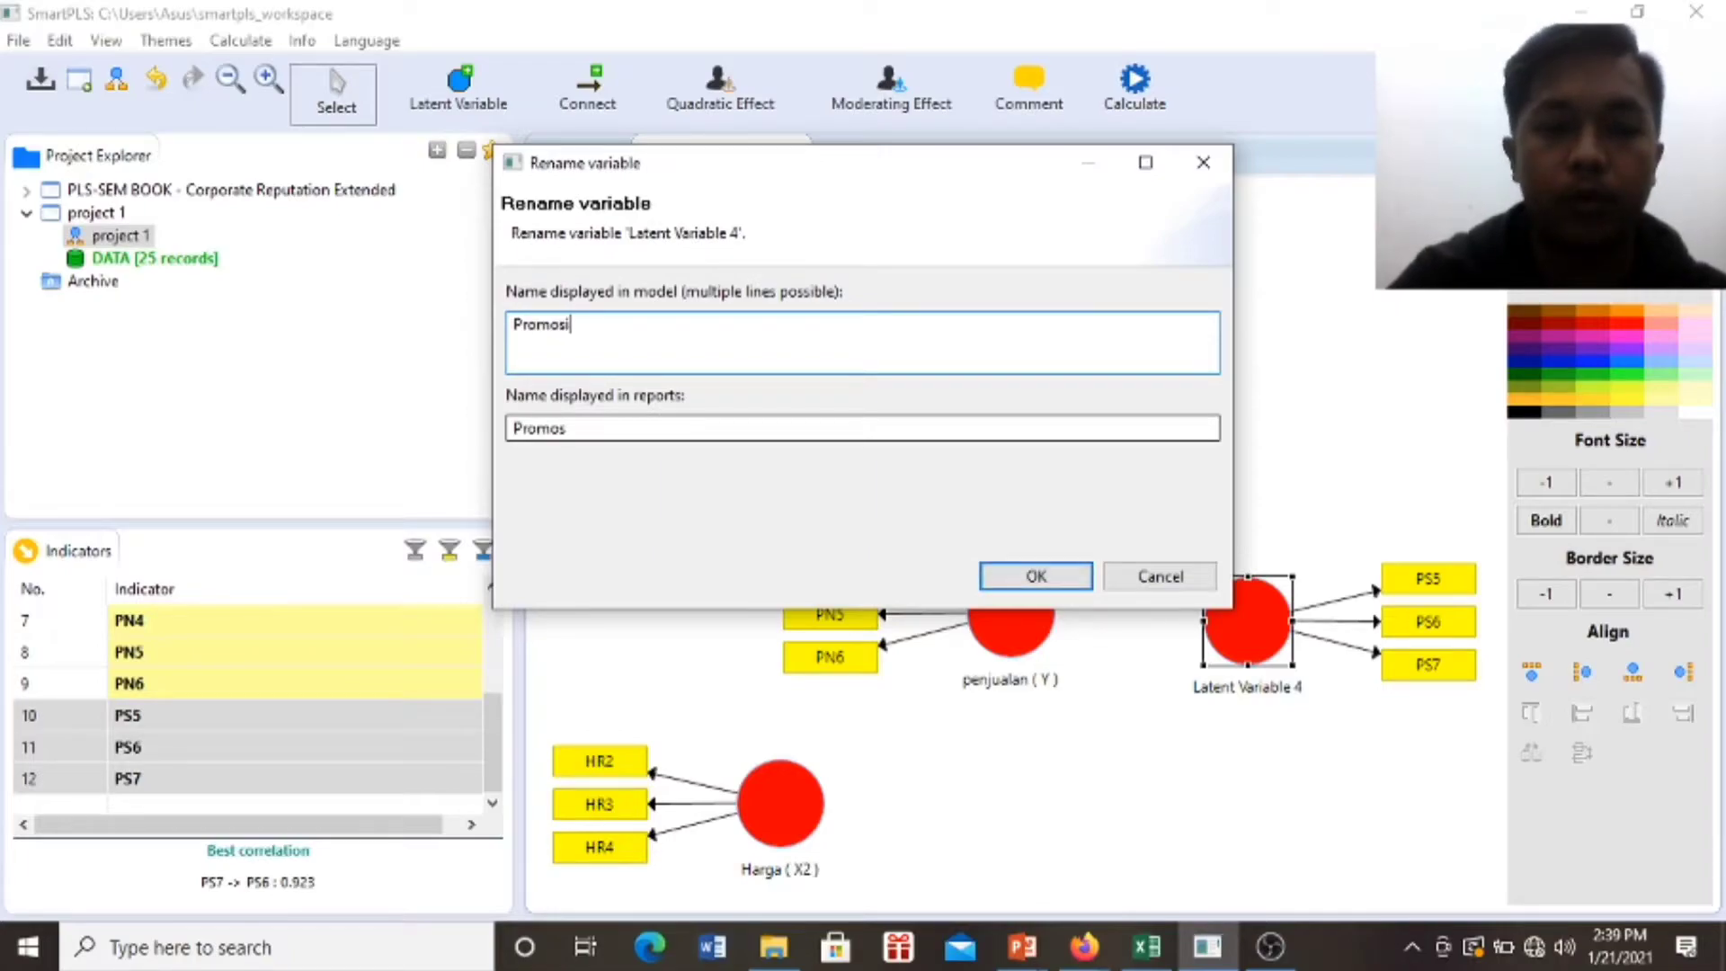
text(i ()
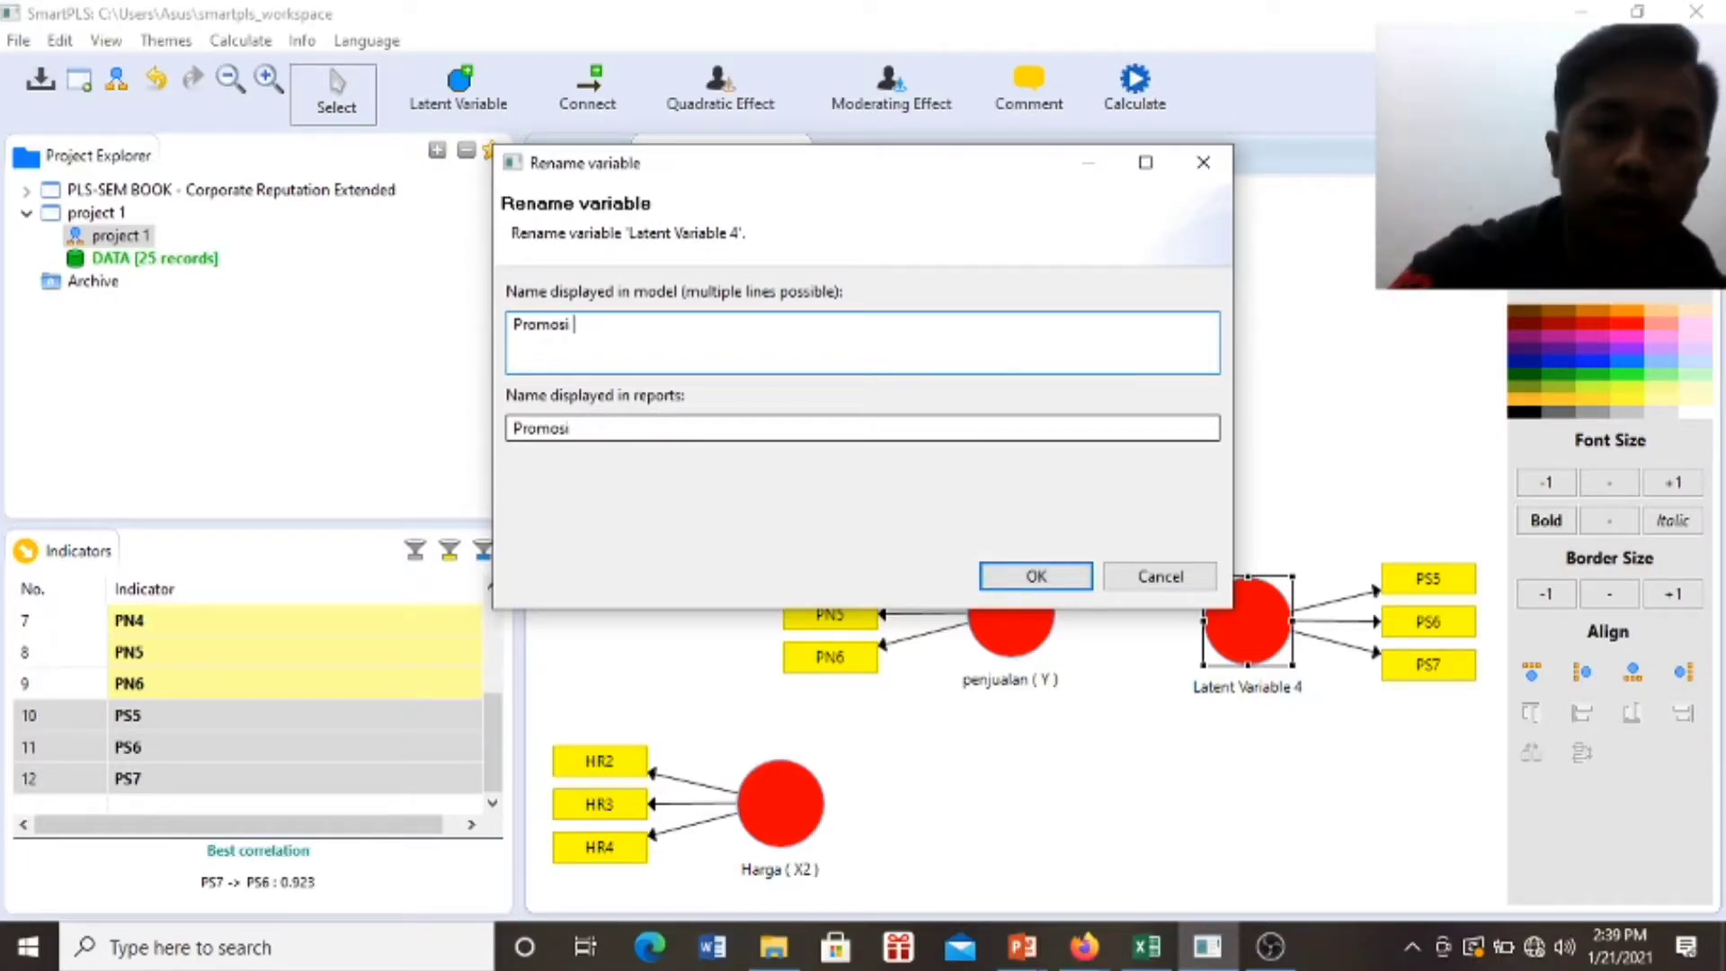
text( Z ))
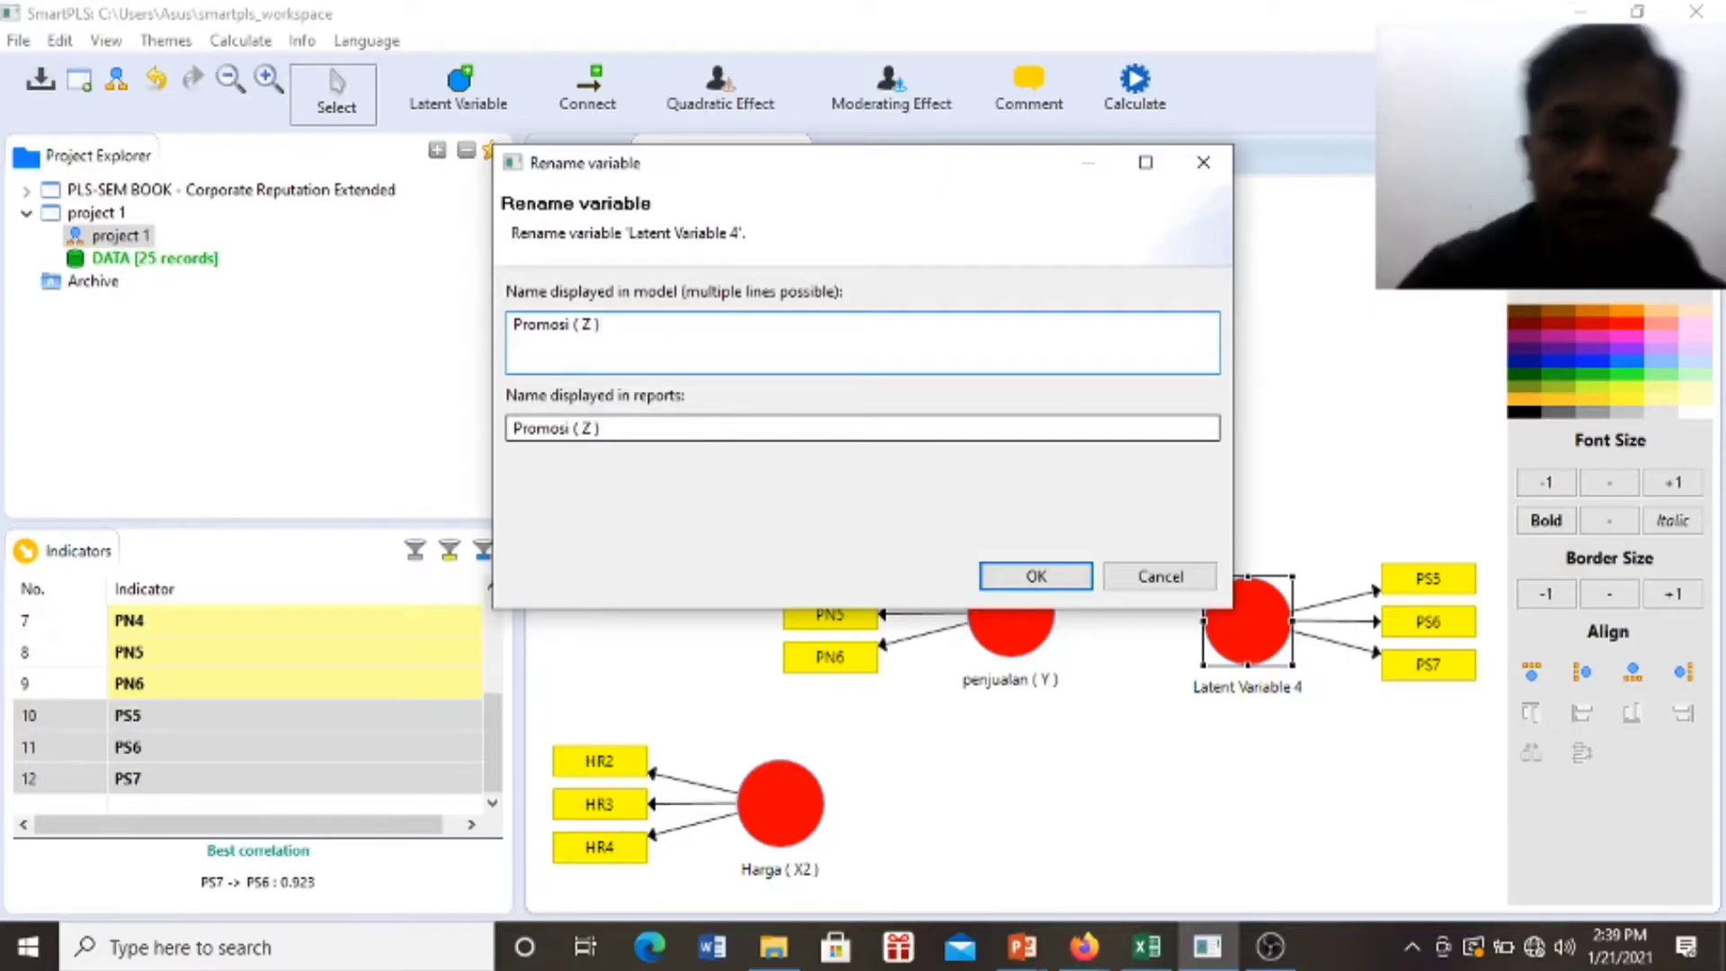
click(1068, 580)
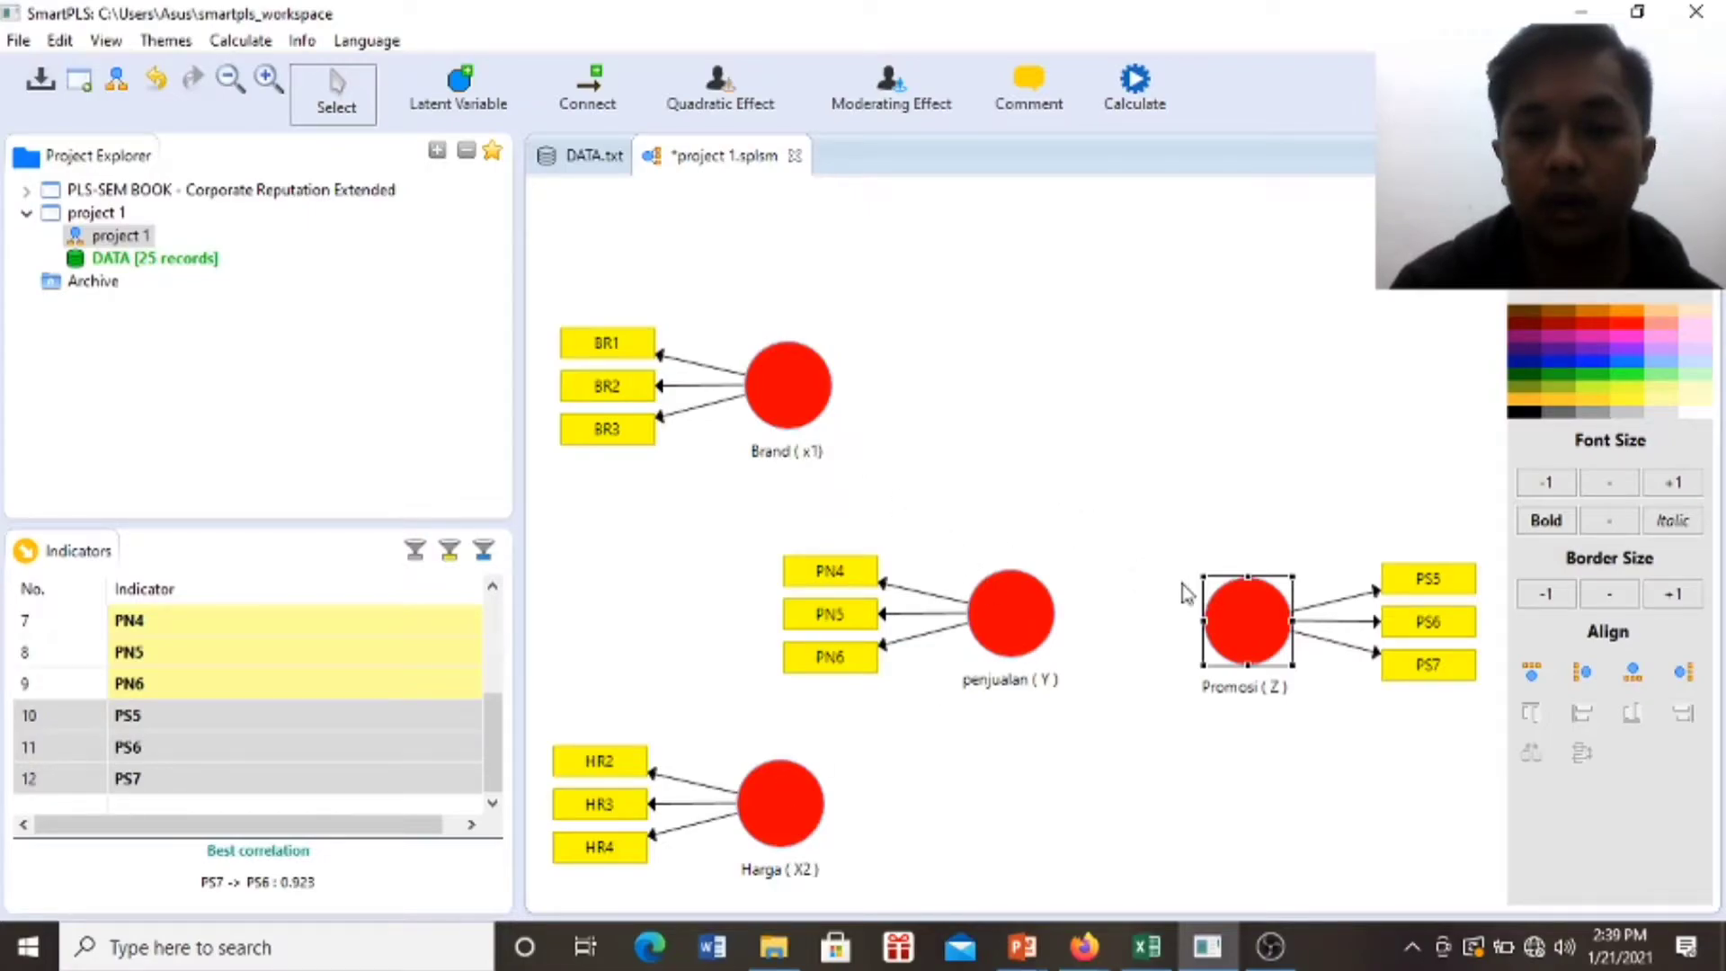
Connect Brand ( x1) and Harga ( X2 ) to both penjualan ( Y ) and Promosi ( Z ), and penjualan ( Y ) to Promosi ( Z ).
click(594, 91)
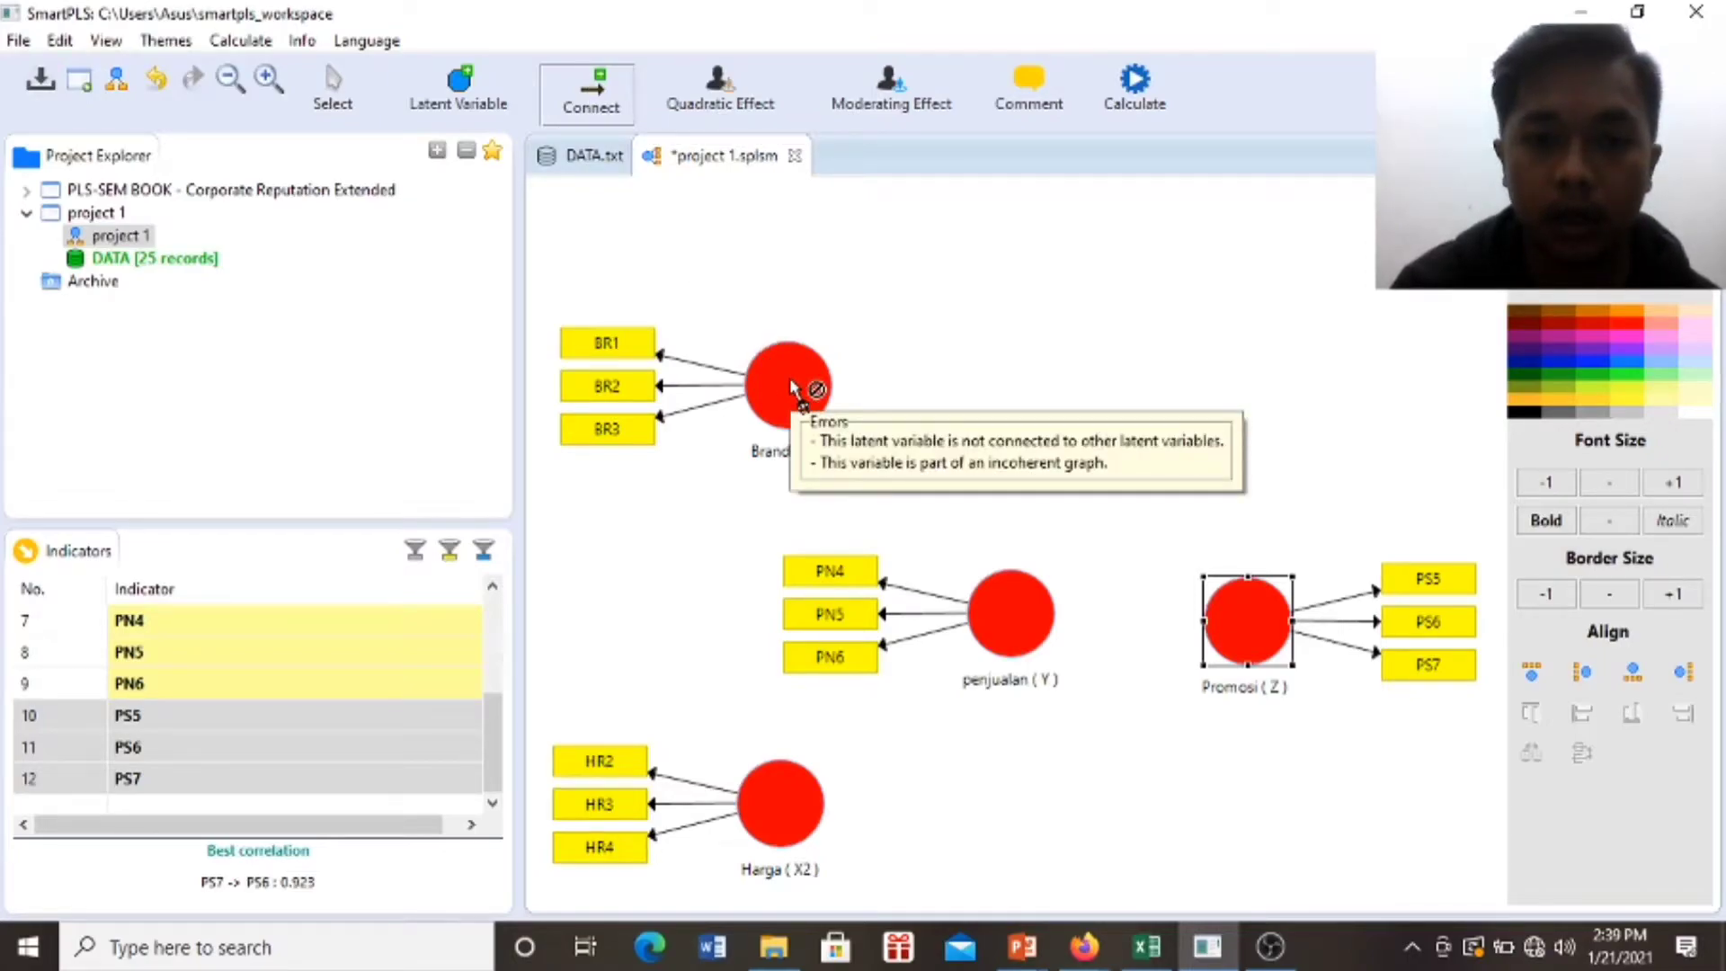
drag(791, 388, 1000, 604)
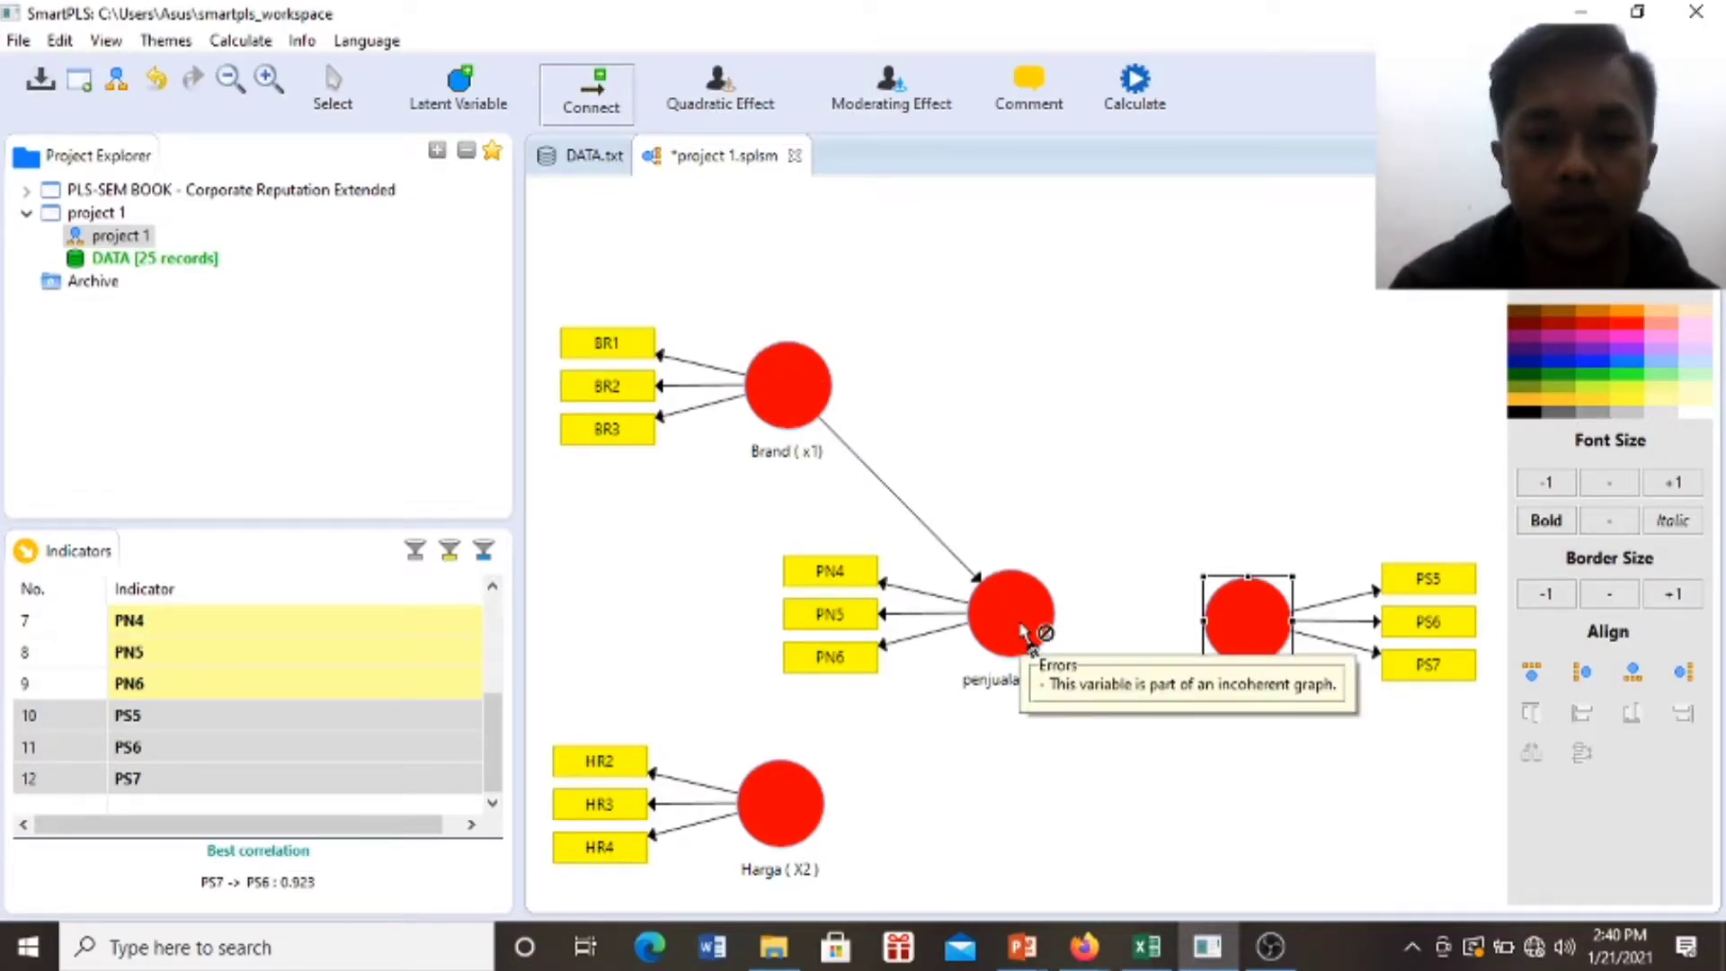
drag(840, 757, 996, 627)
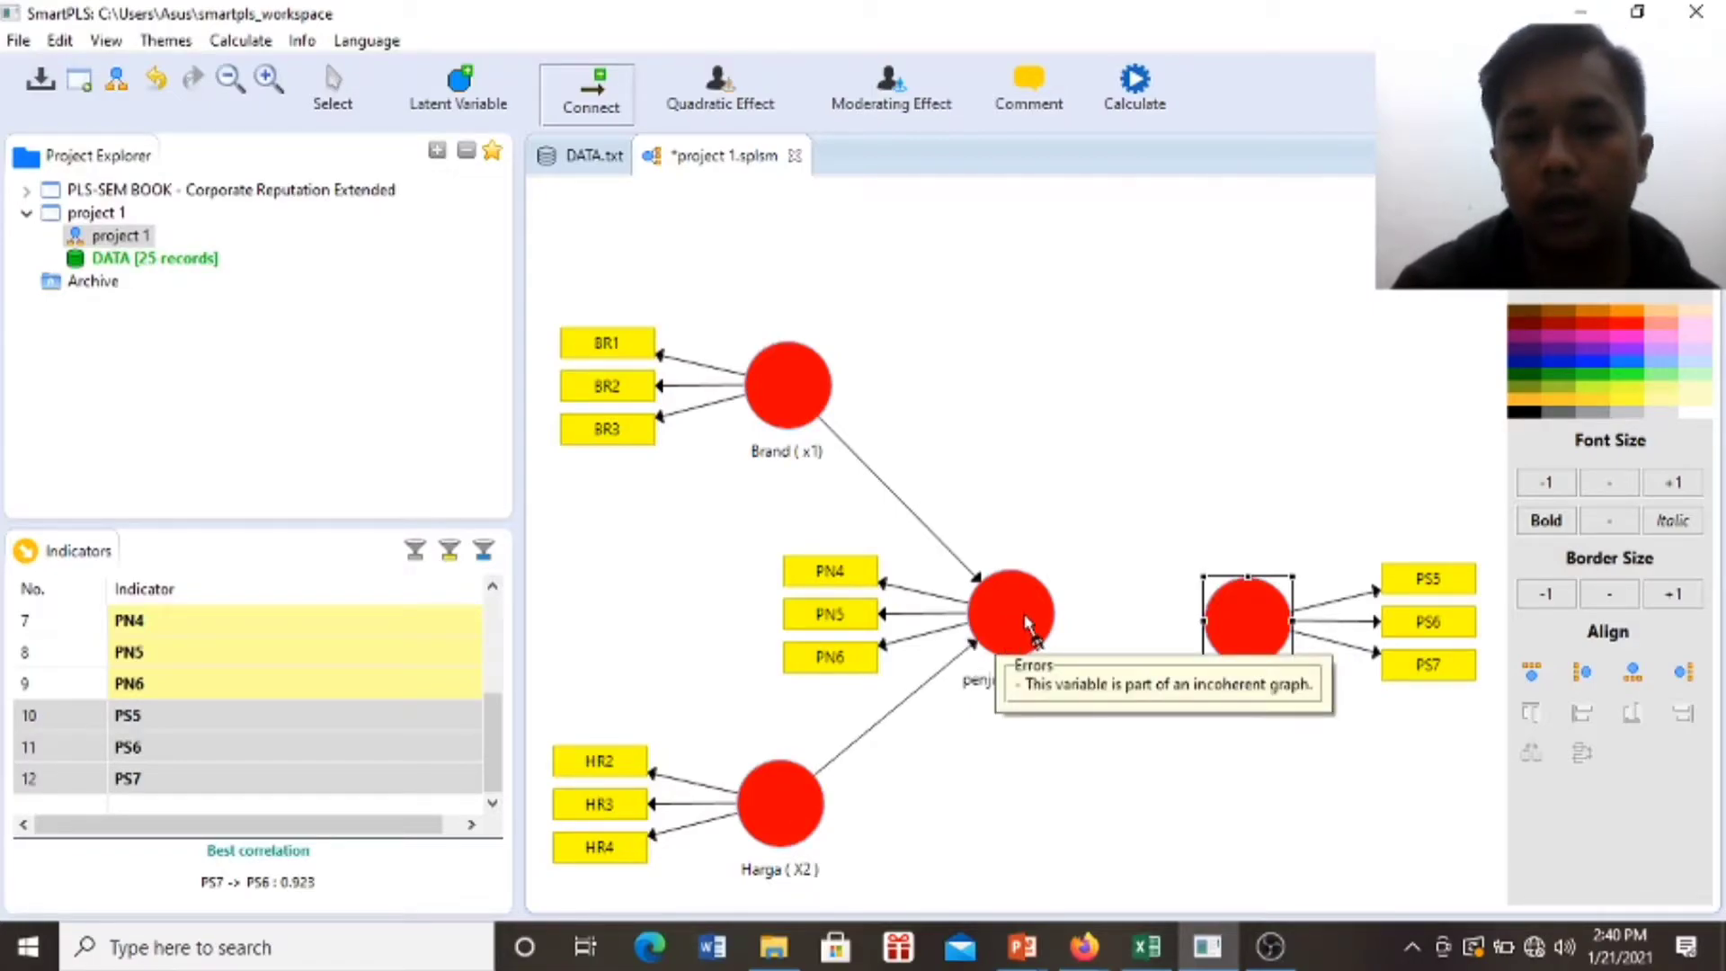
drag(1028, 623, 1235, 622)
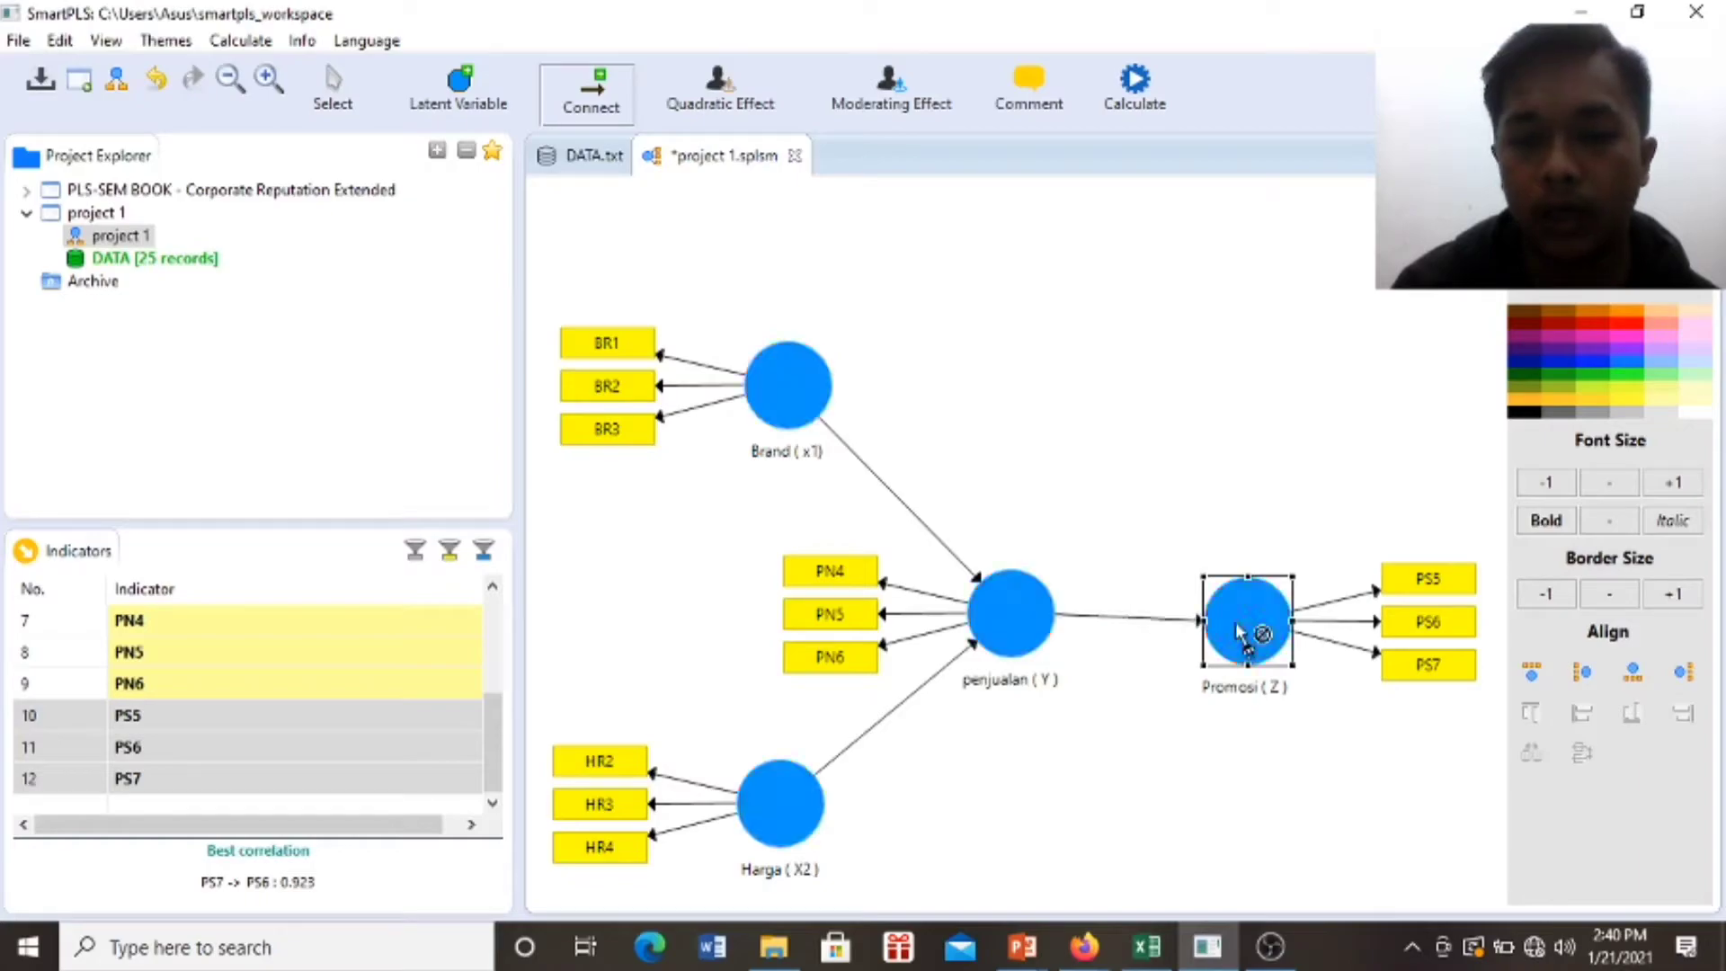
drag(810, 398, 1241, 617)
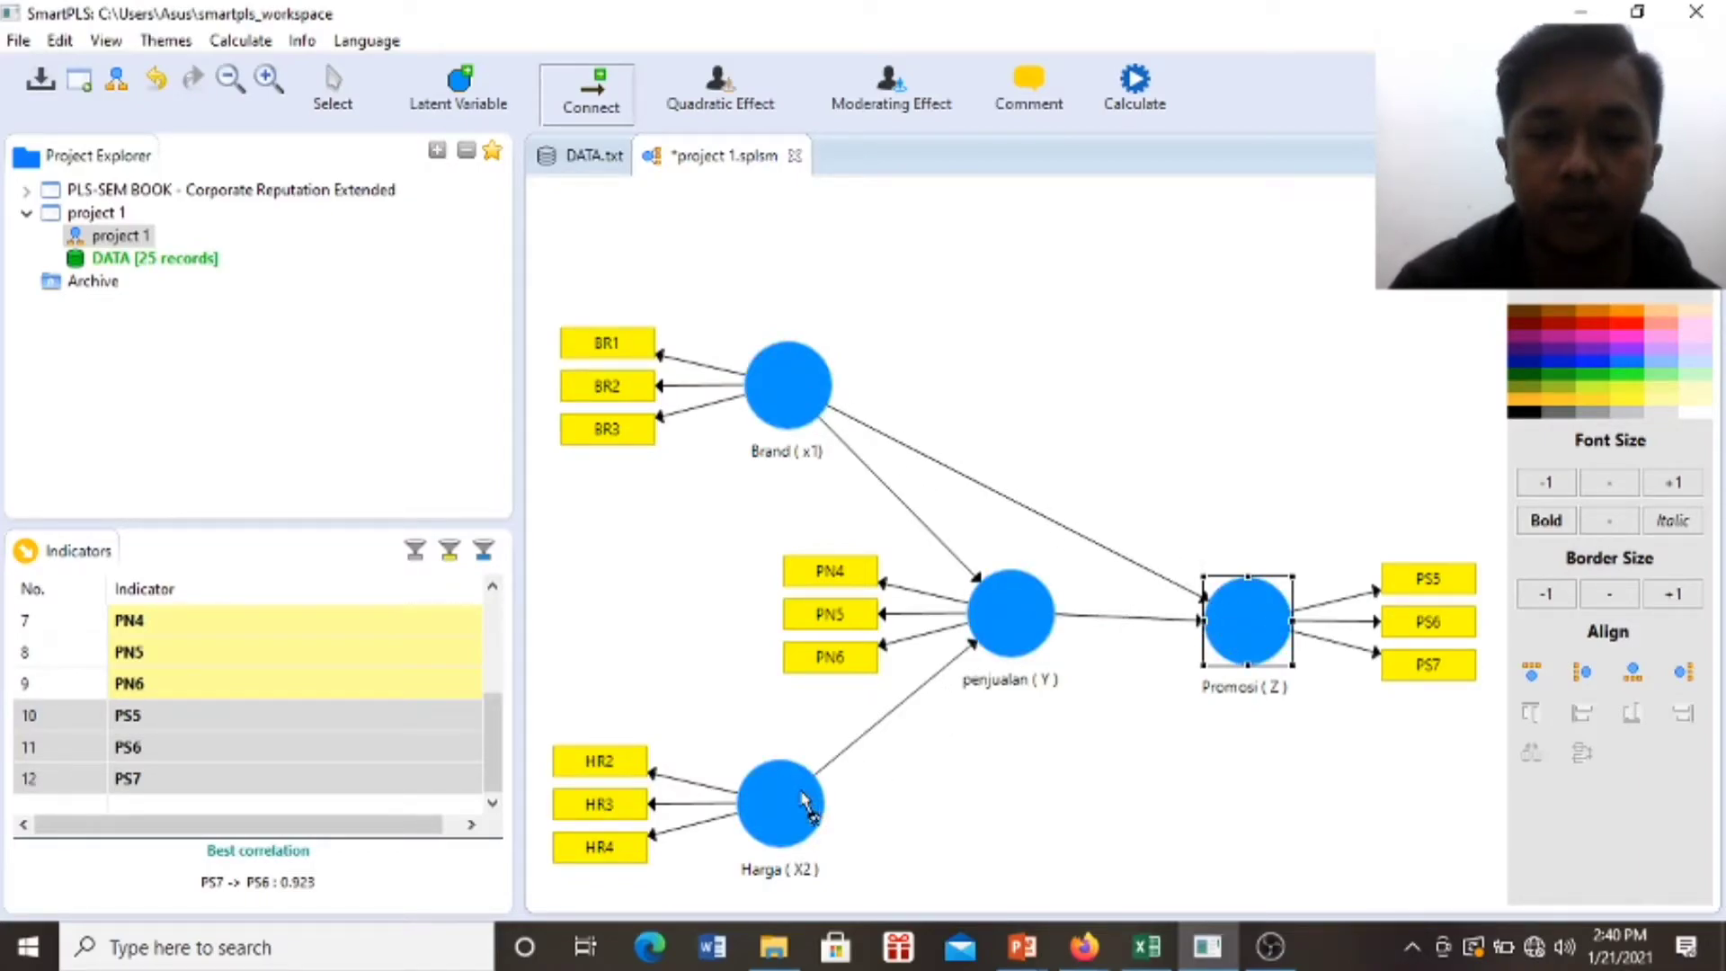
drag(800, 809, 1239, 634)
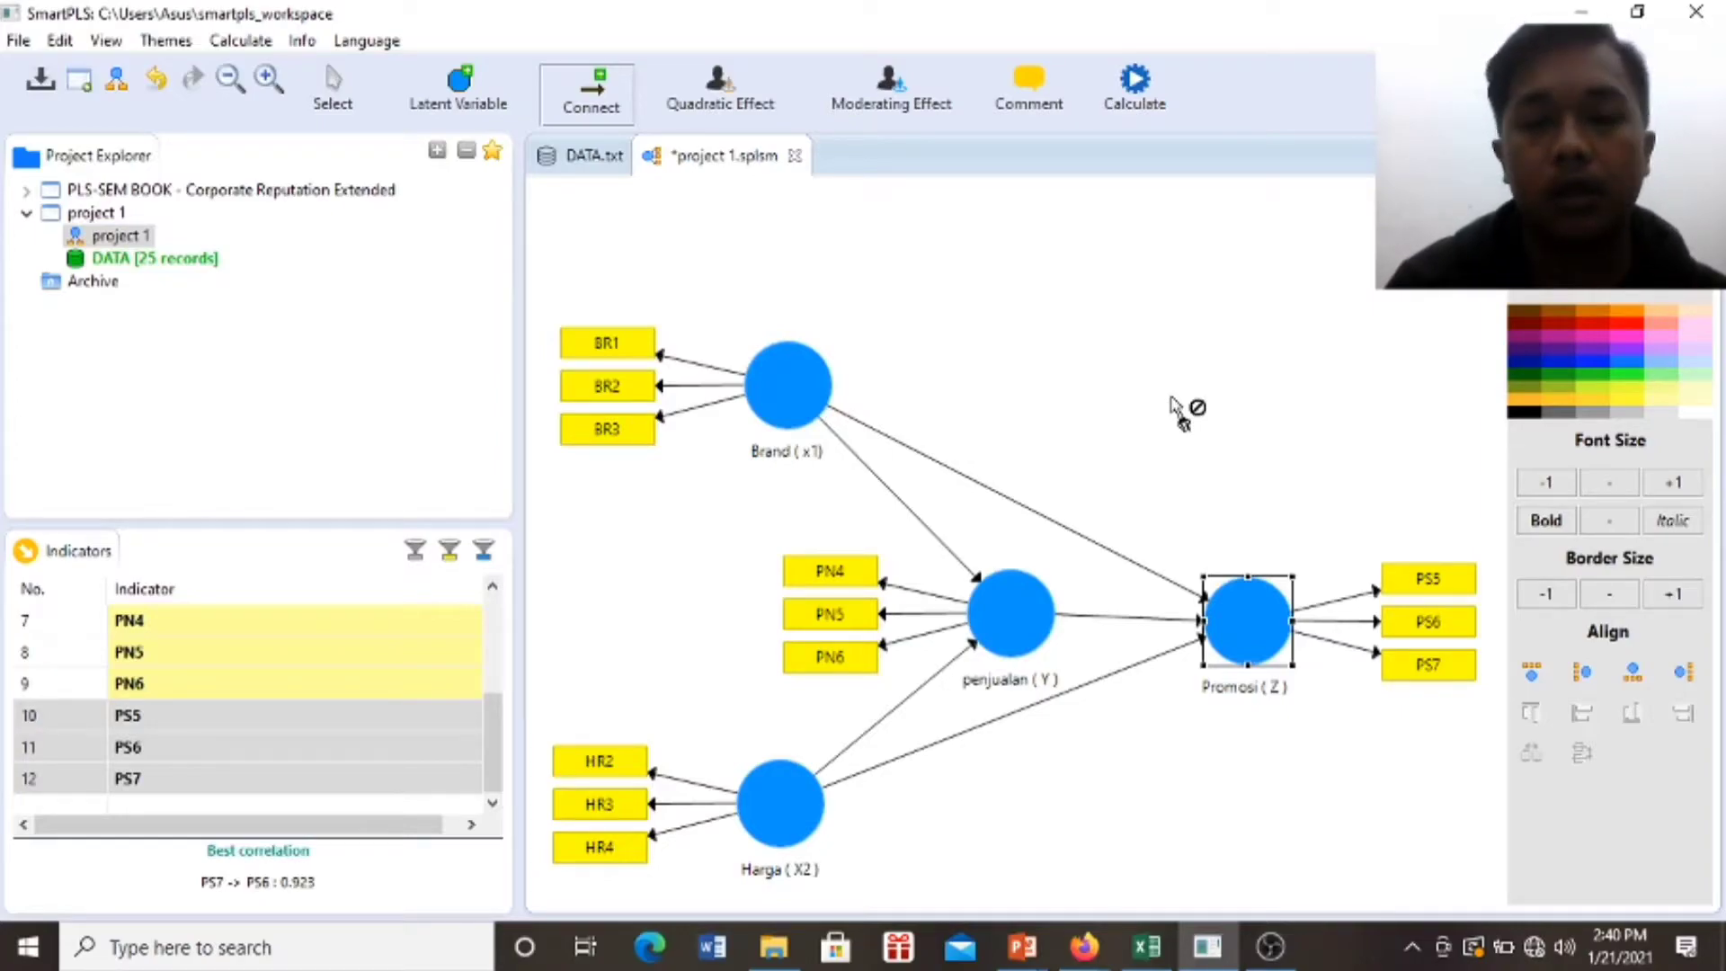
Run the PLS Algorithm with the Path weighting scheme, 300 maximum iterations and stop criterion 7, and check the results in the model and report.
click(1136, 90)
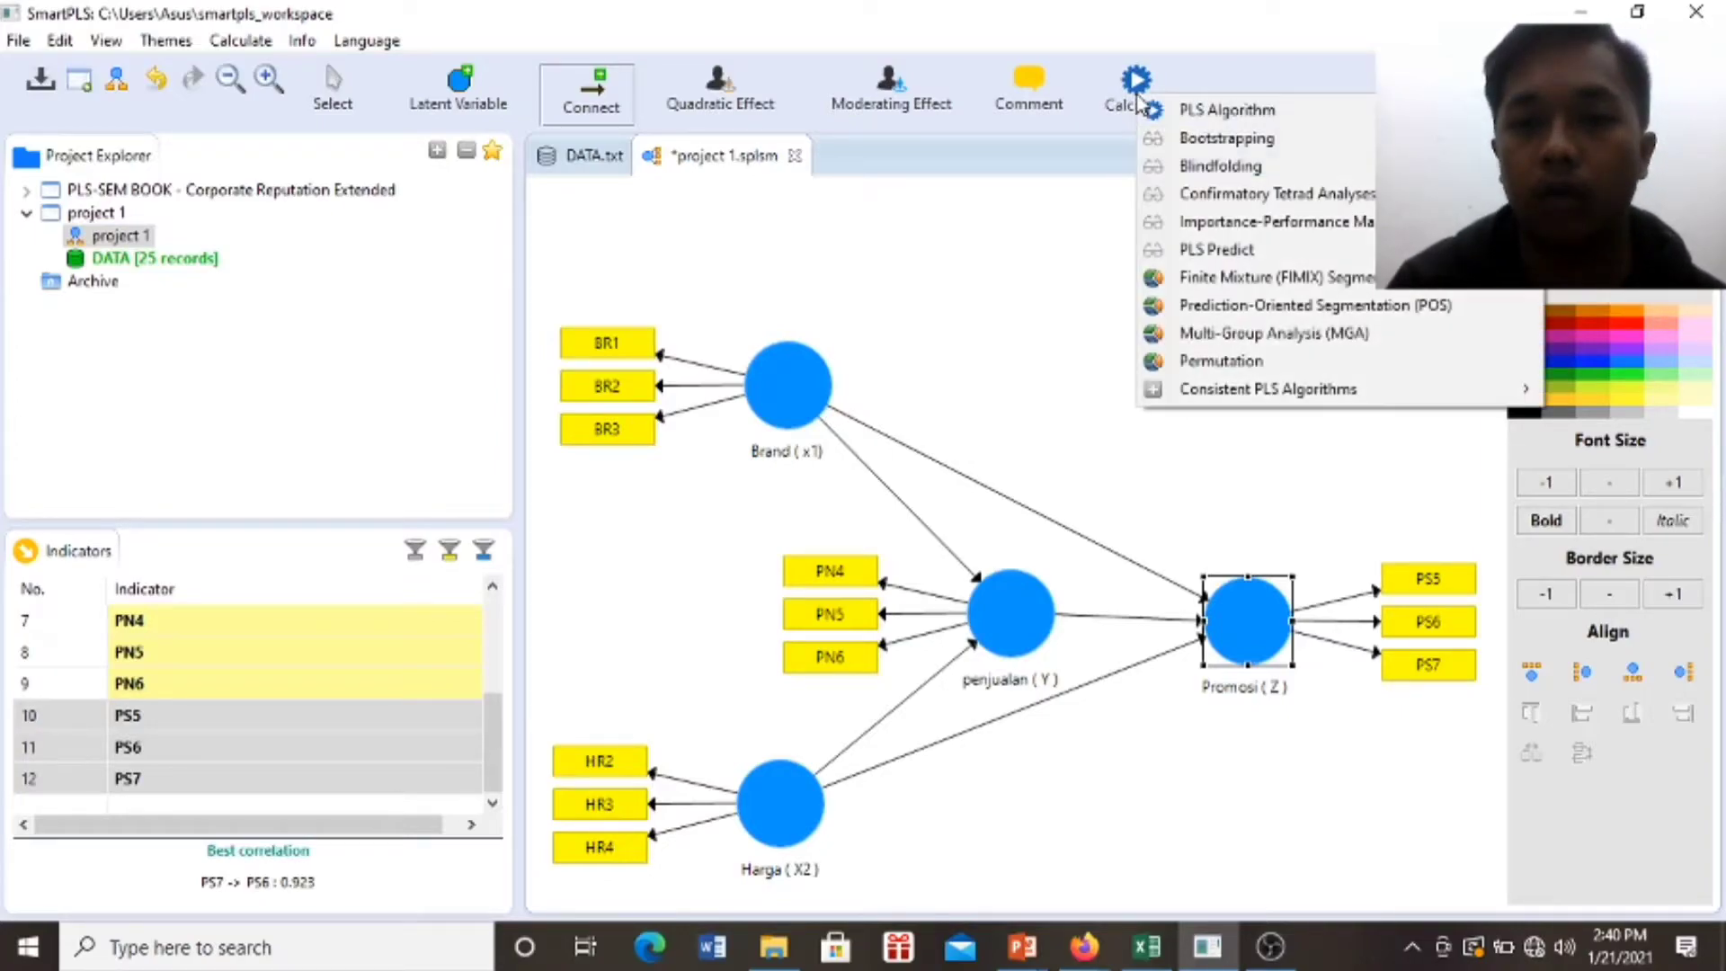
click(1187, 112)
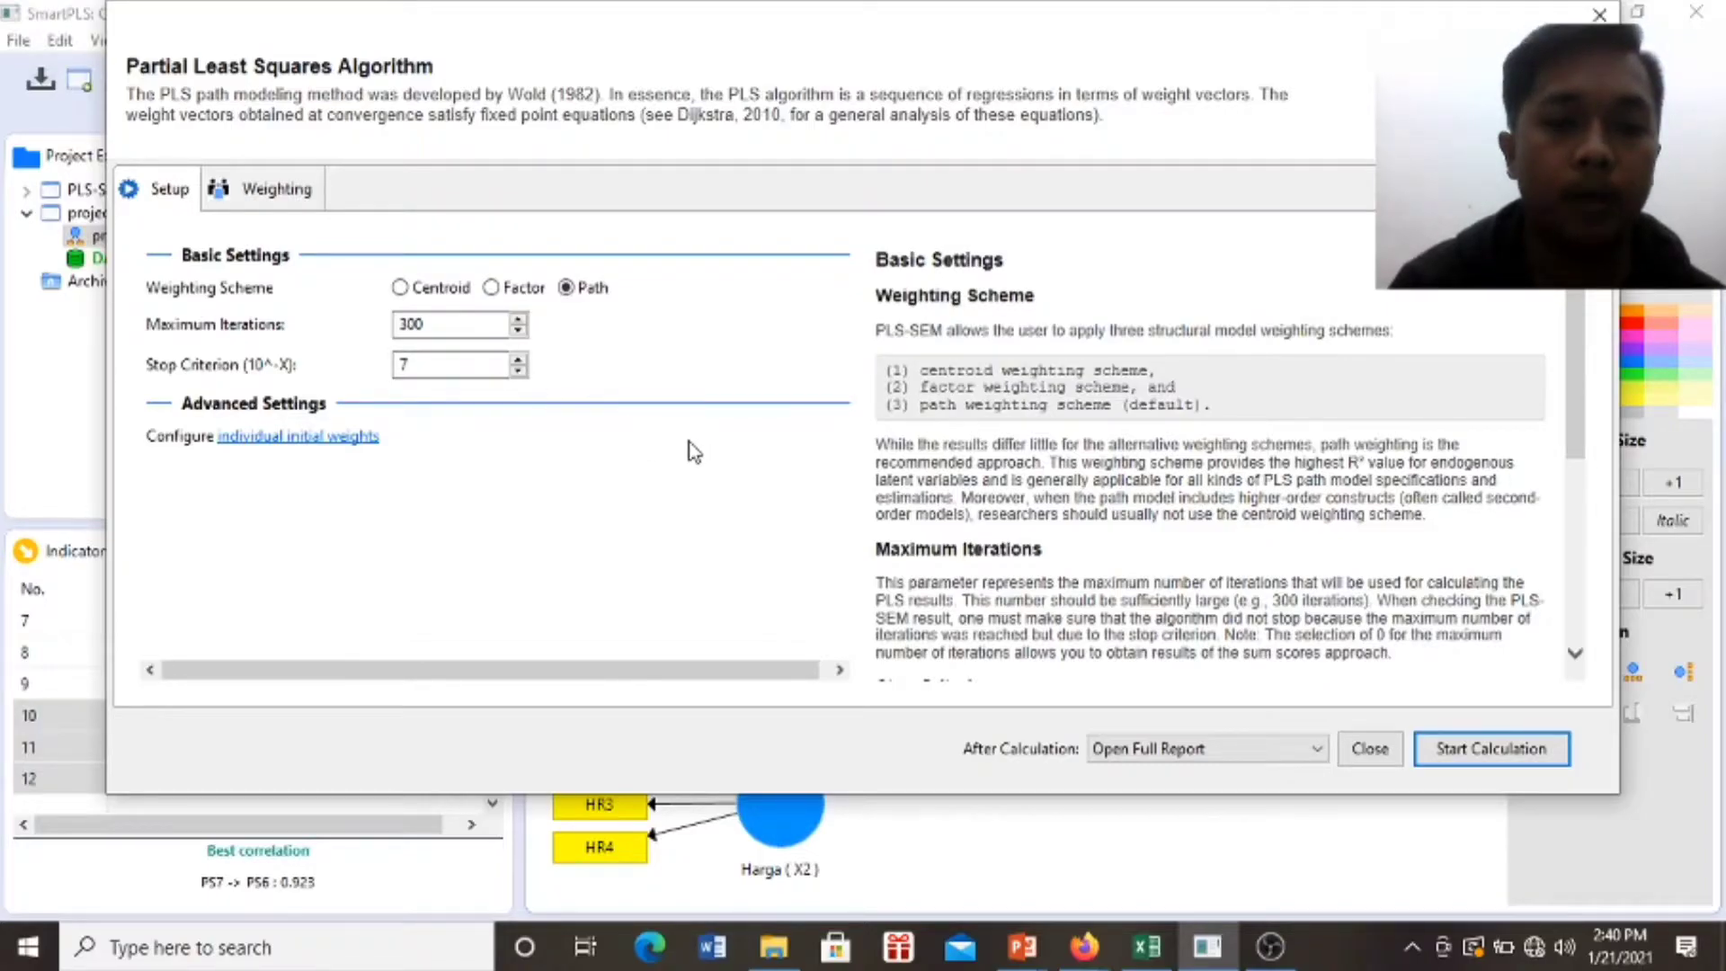
click(1468, 752)
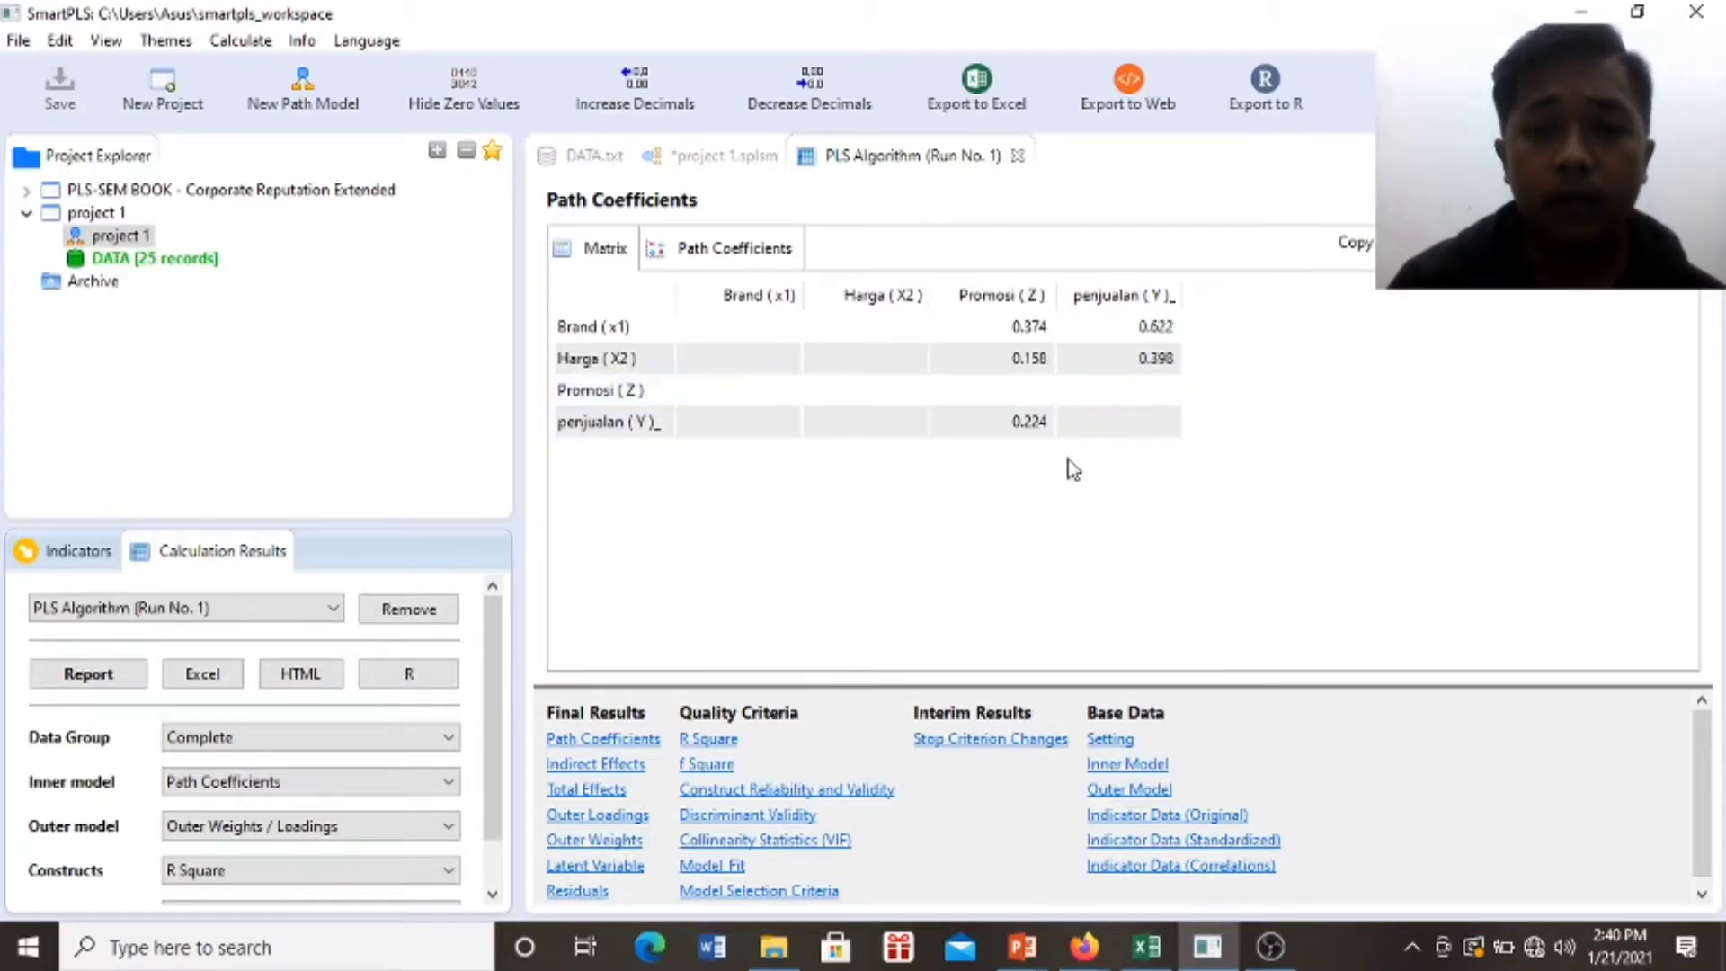
click(720, 163)
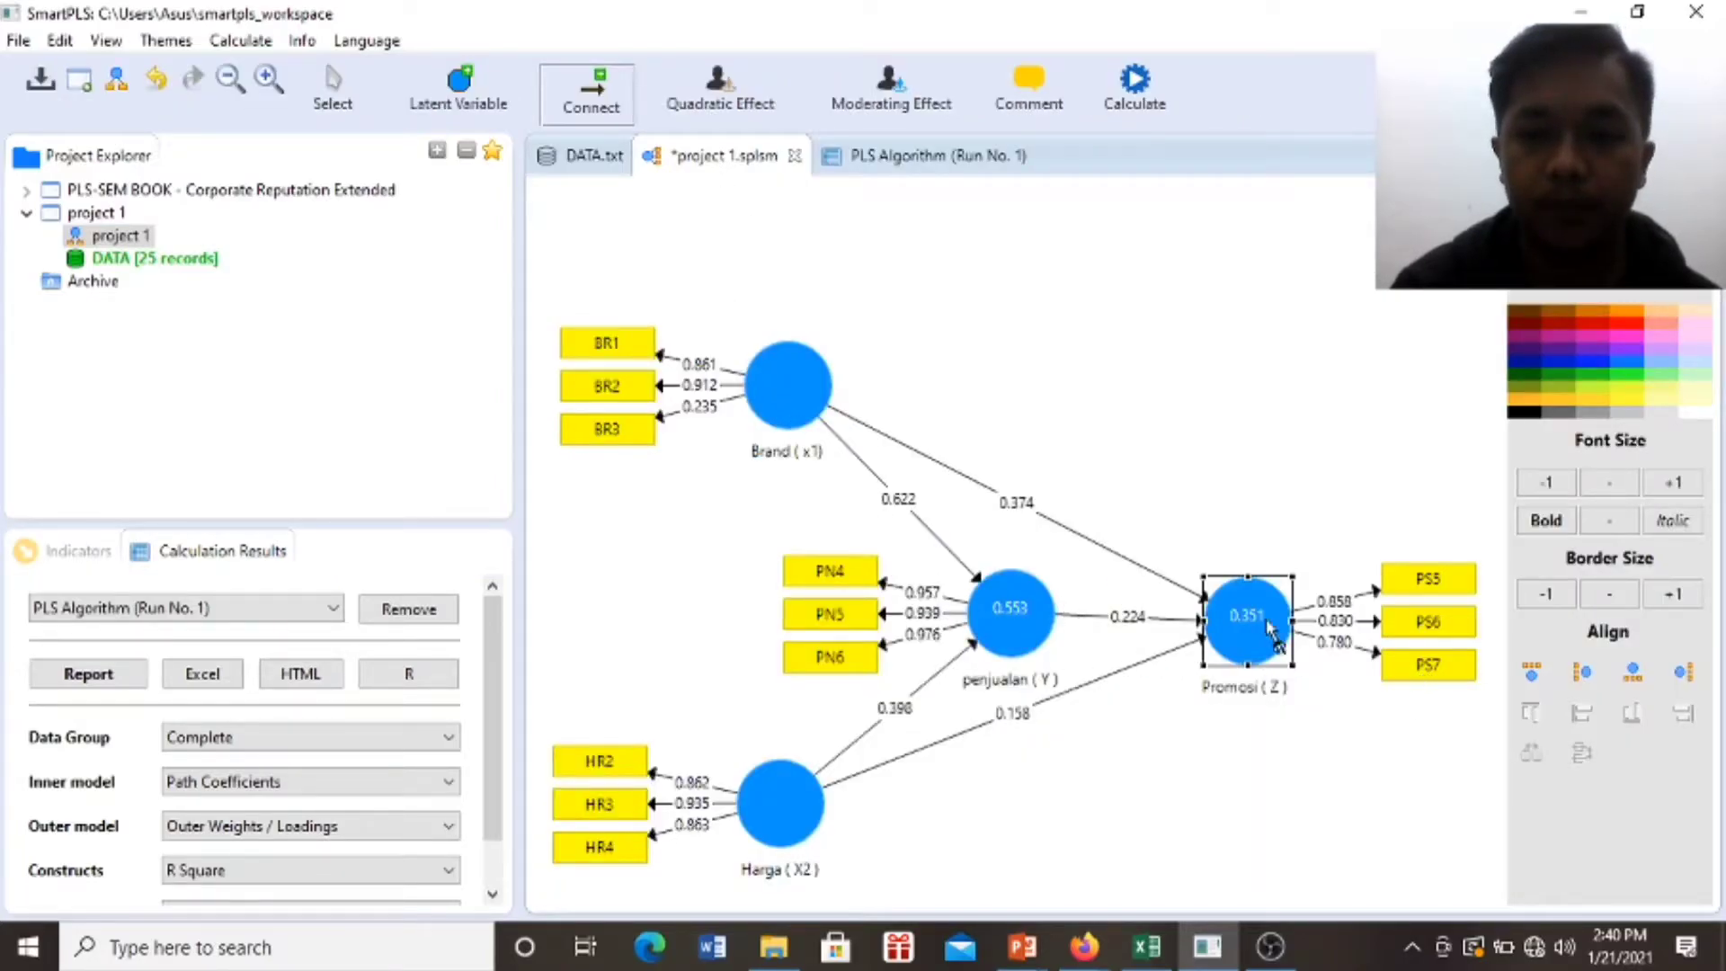
click(905, 151)
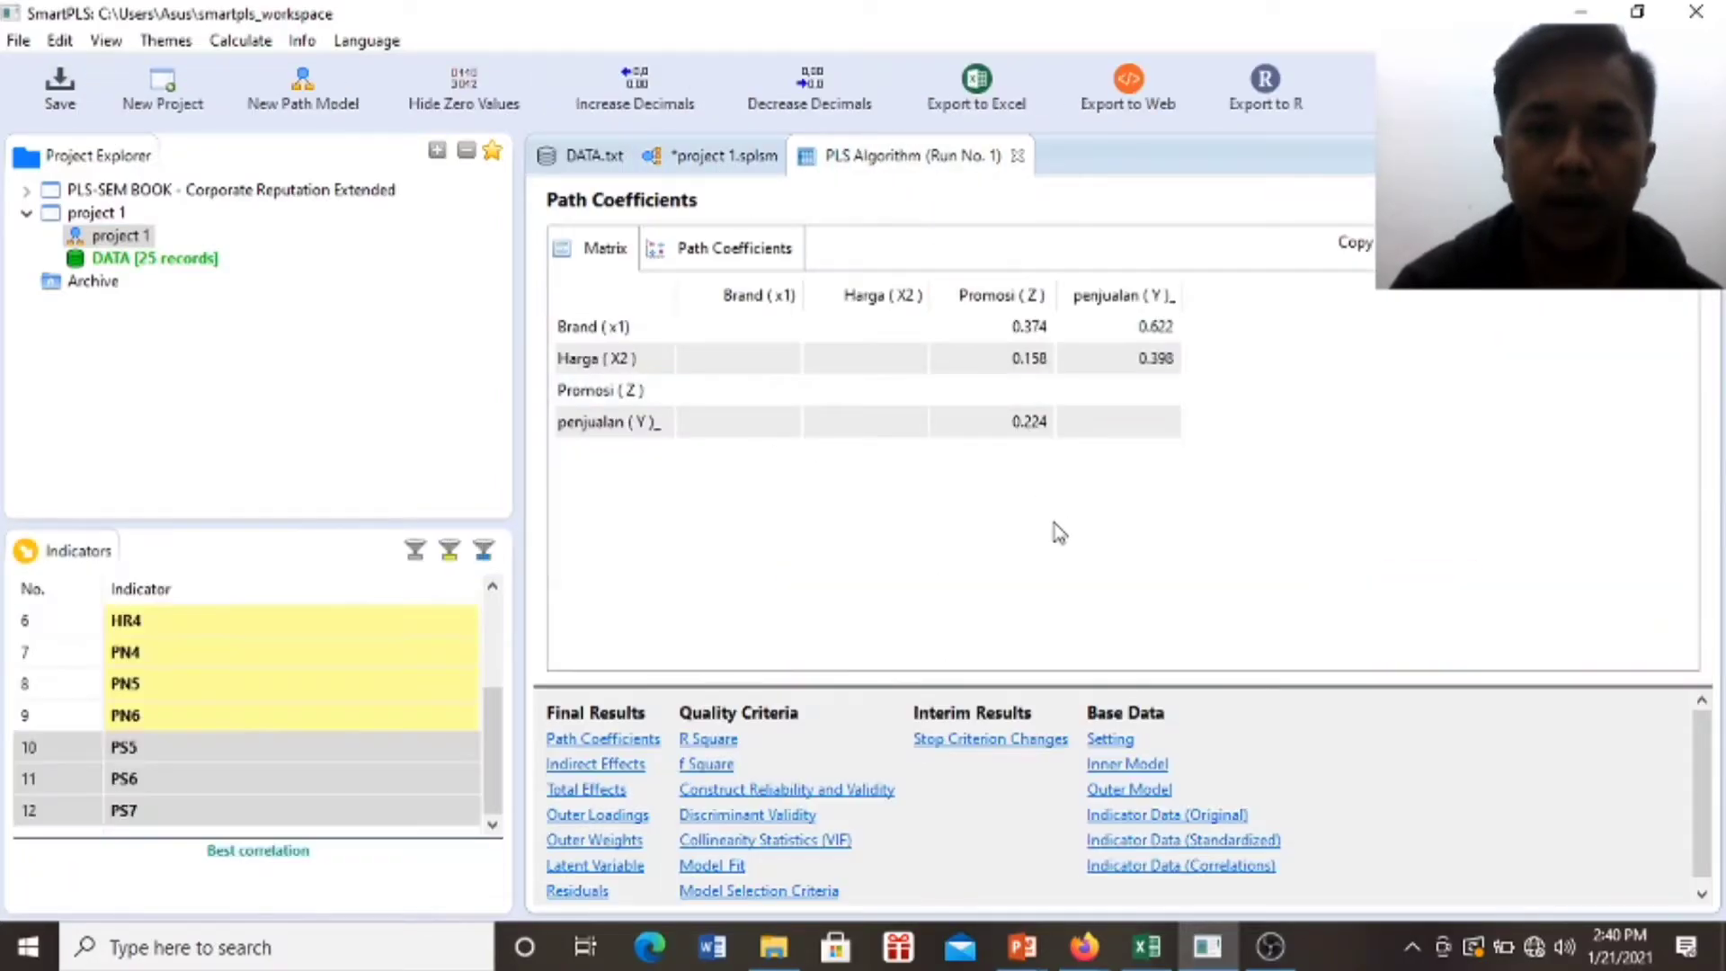
Switch to PowerPoint and show slide 5 of the pls presentation, "Uji Model Pengukuran atau Outer Model".
click(1022, 939)
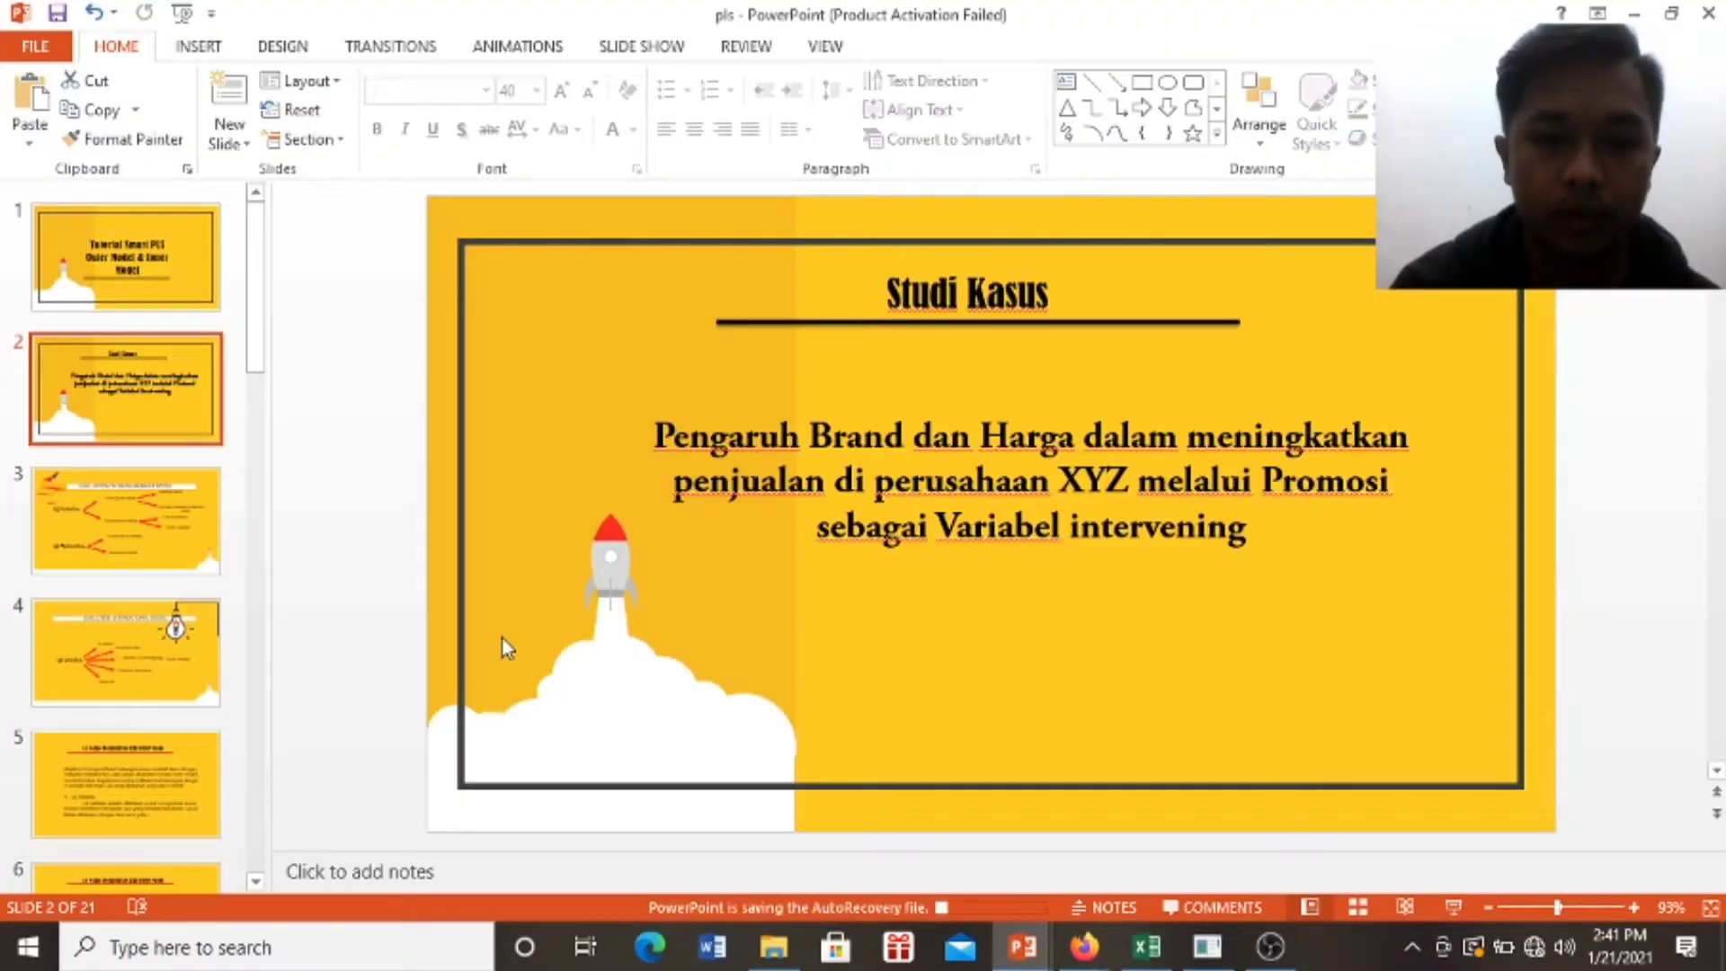
click(164, 537)
click(144, 782)
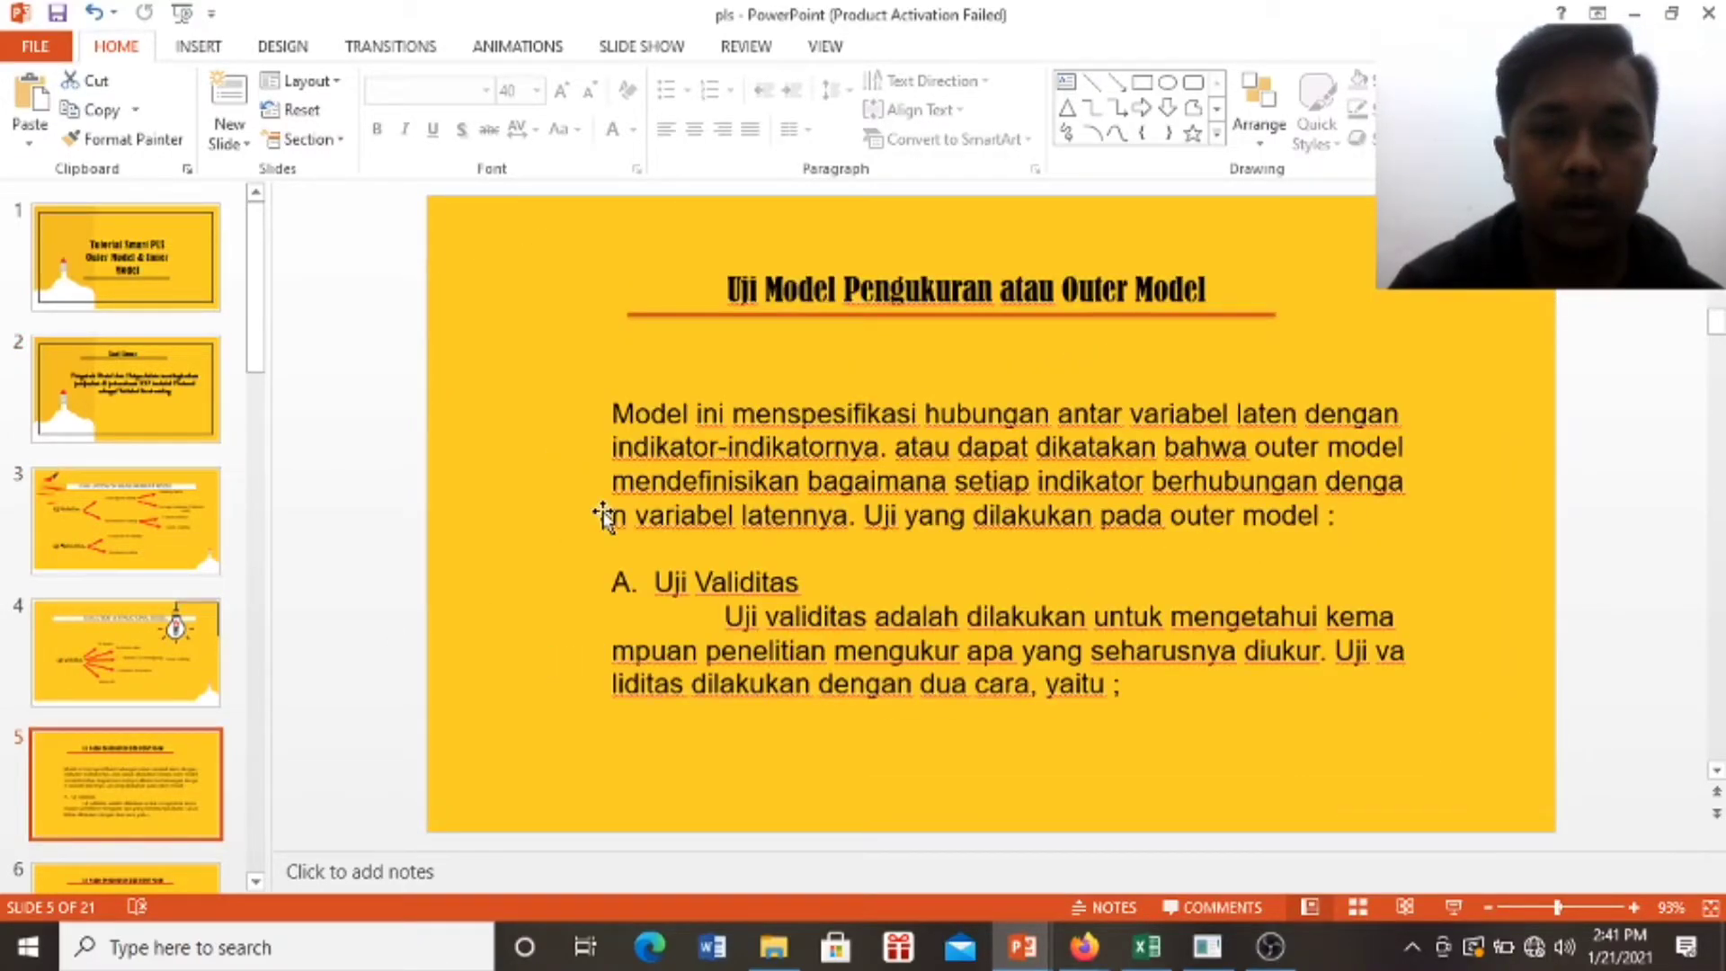
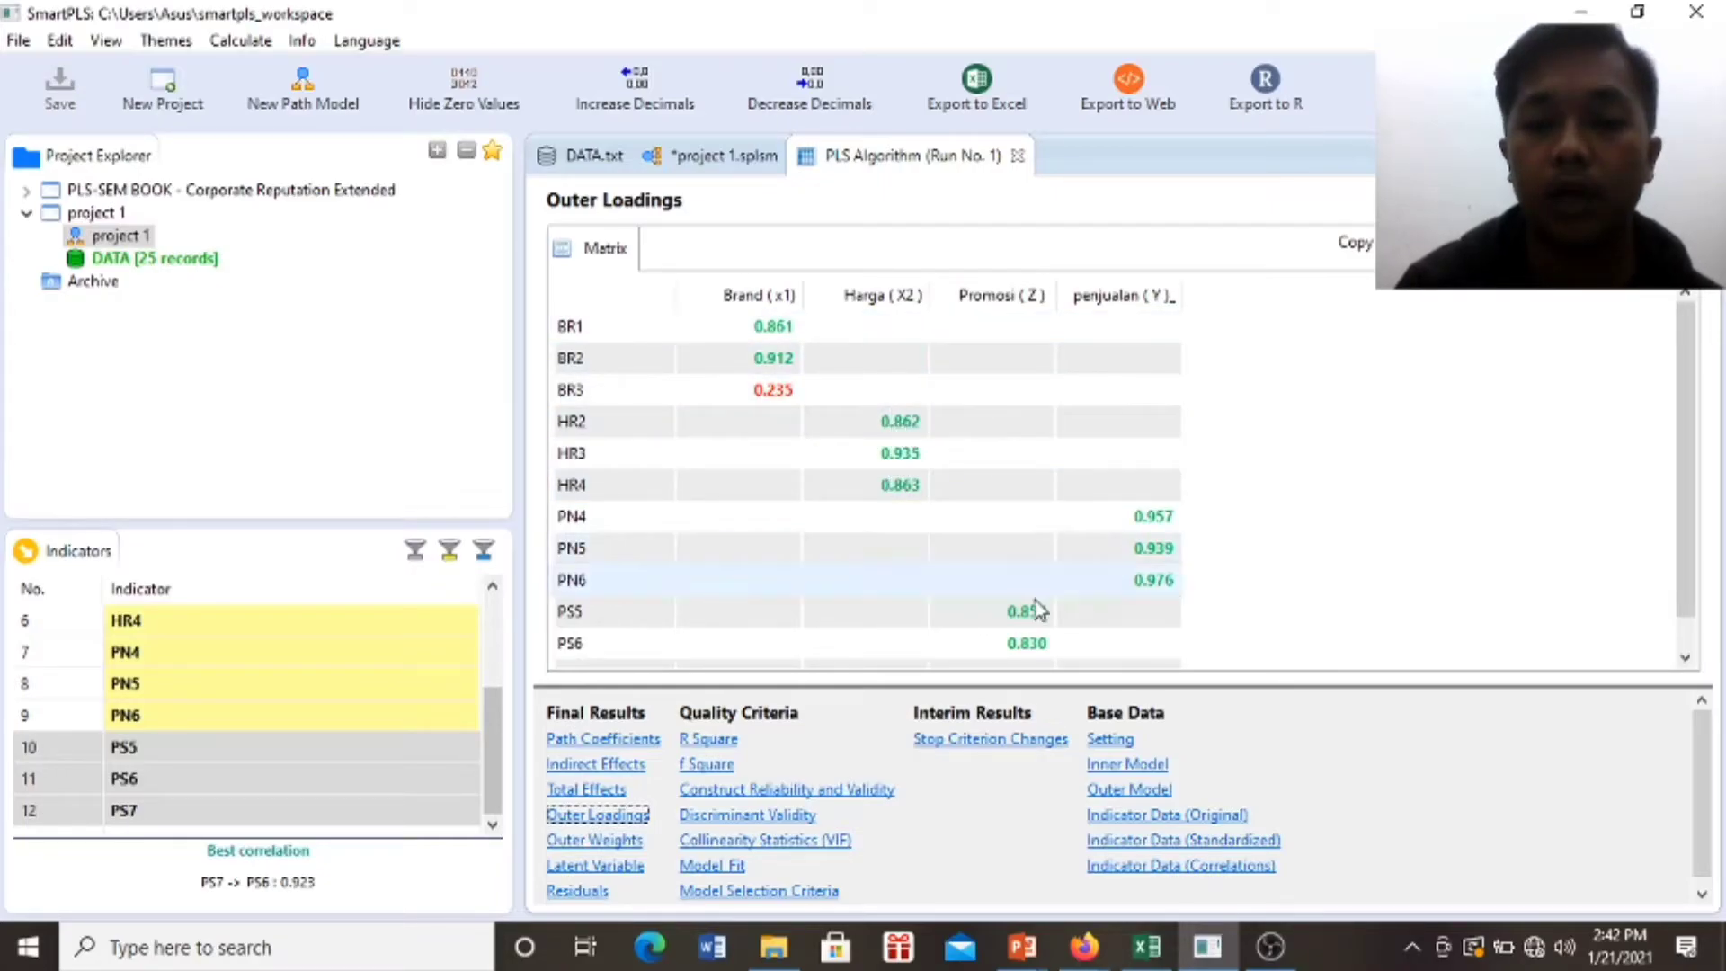
Check the outer loadings matrix and delete the BR3 indicator from Brand ( x1) in the project 1 model.
scroll(835, 433, down, 1)
scroll(834, 432, up, 1)
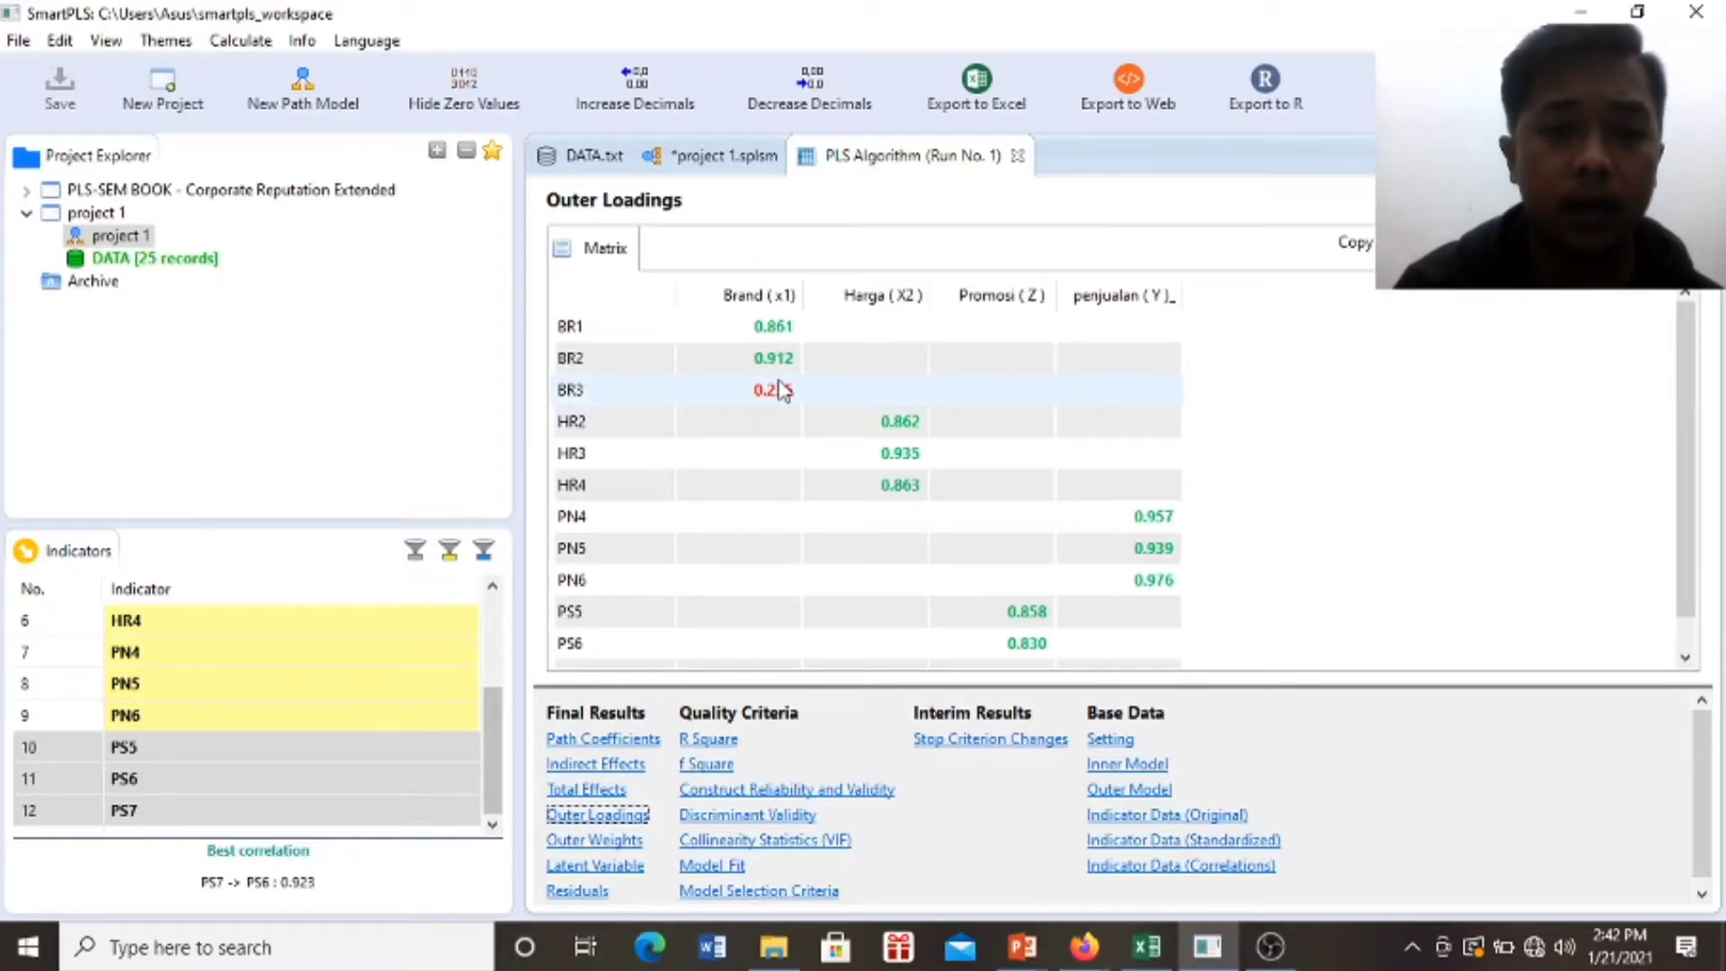
click(700, 162)
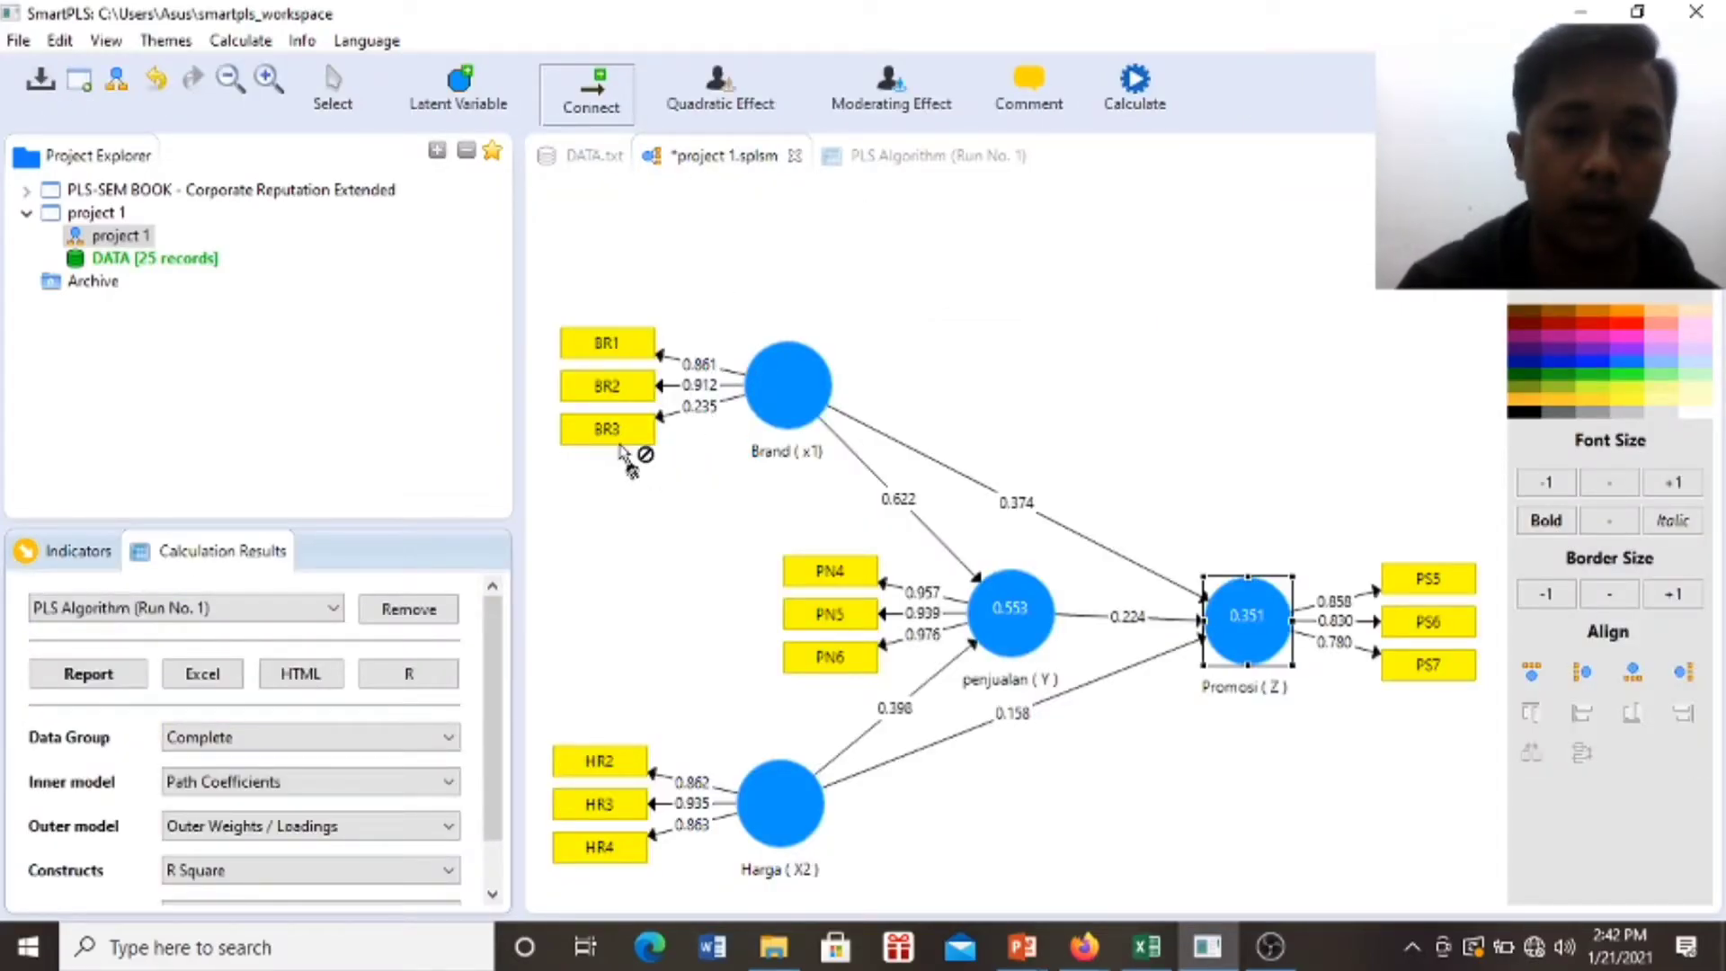
click(334, 103)
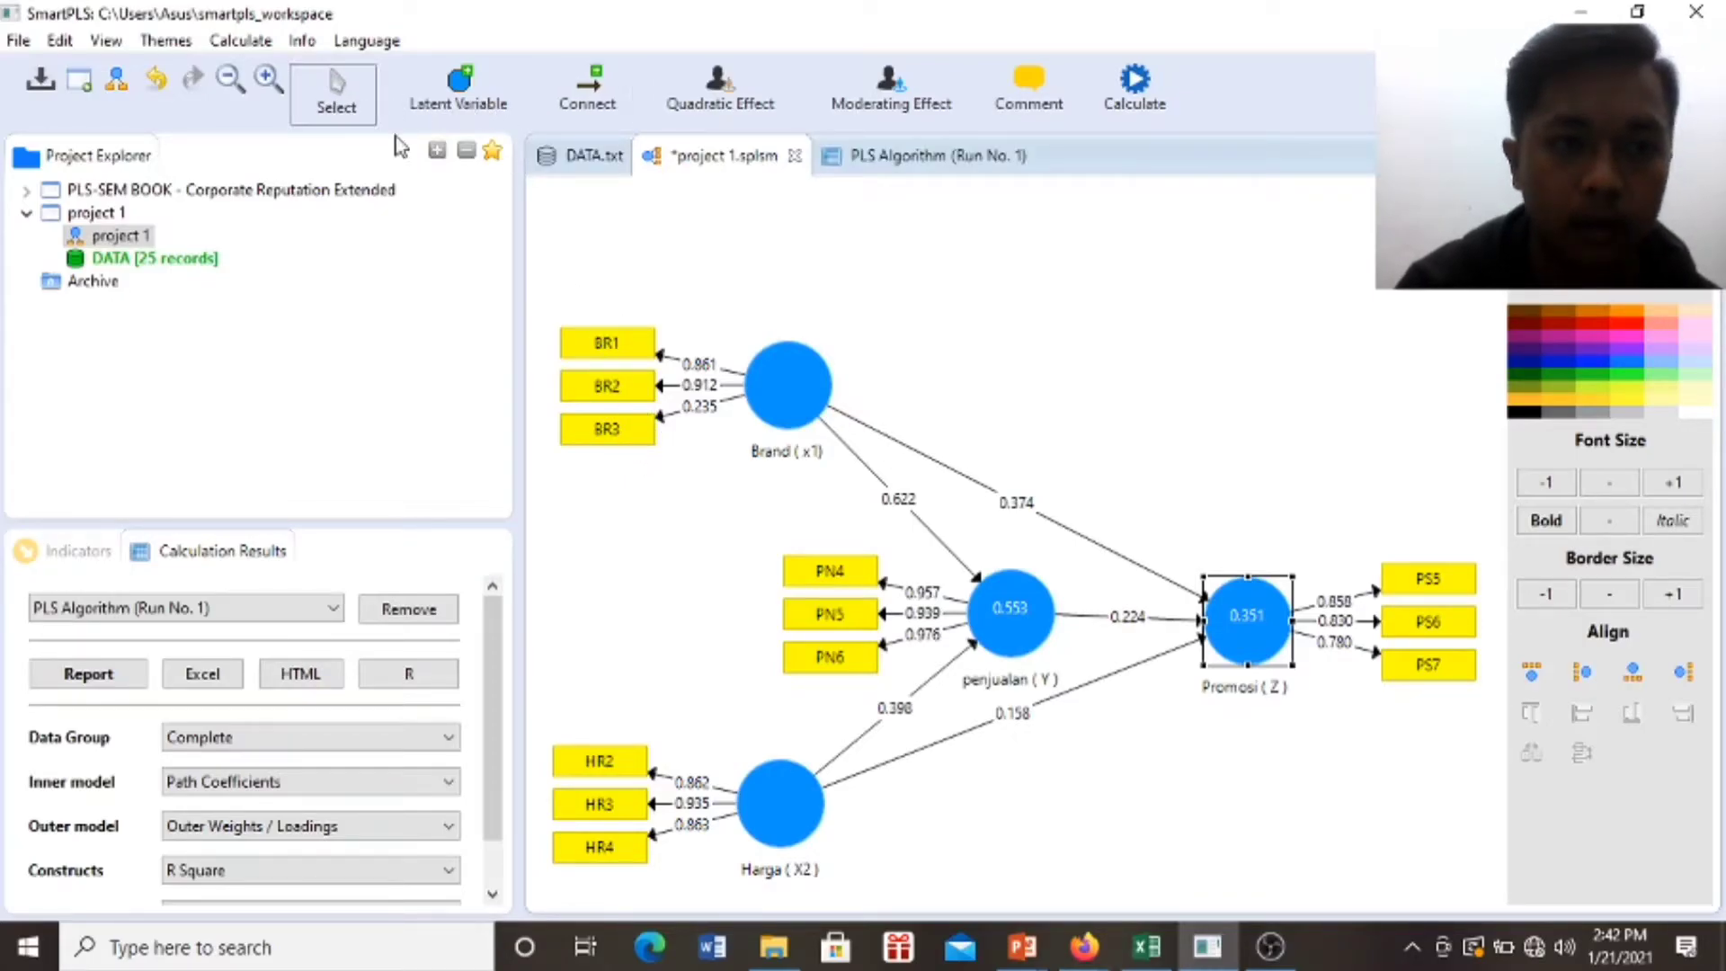
click(634, 435)
right_click(635, 435)
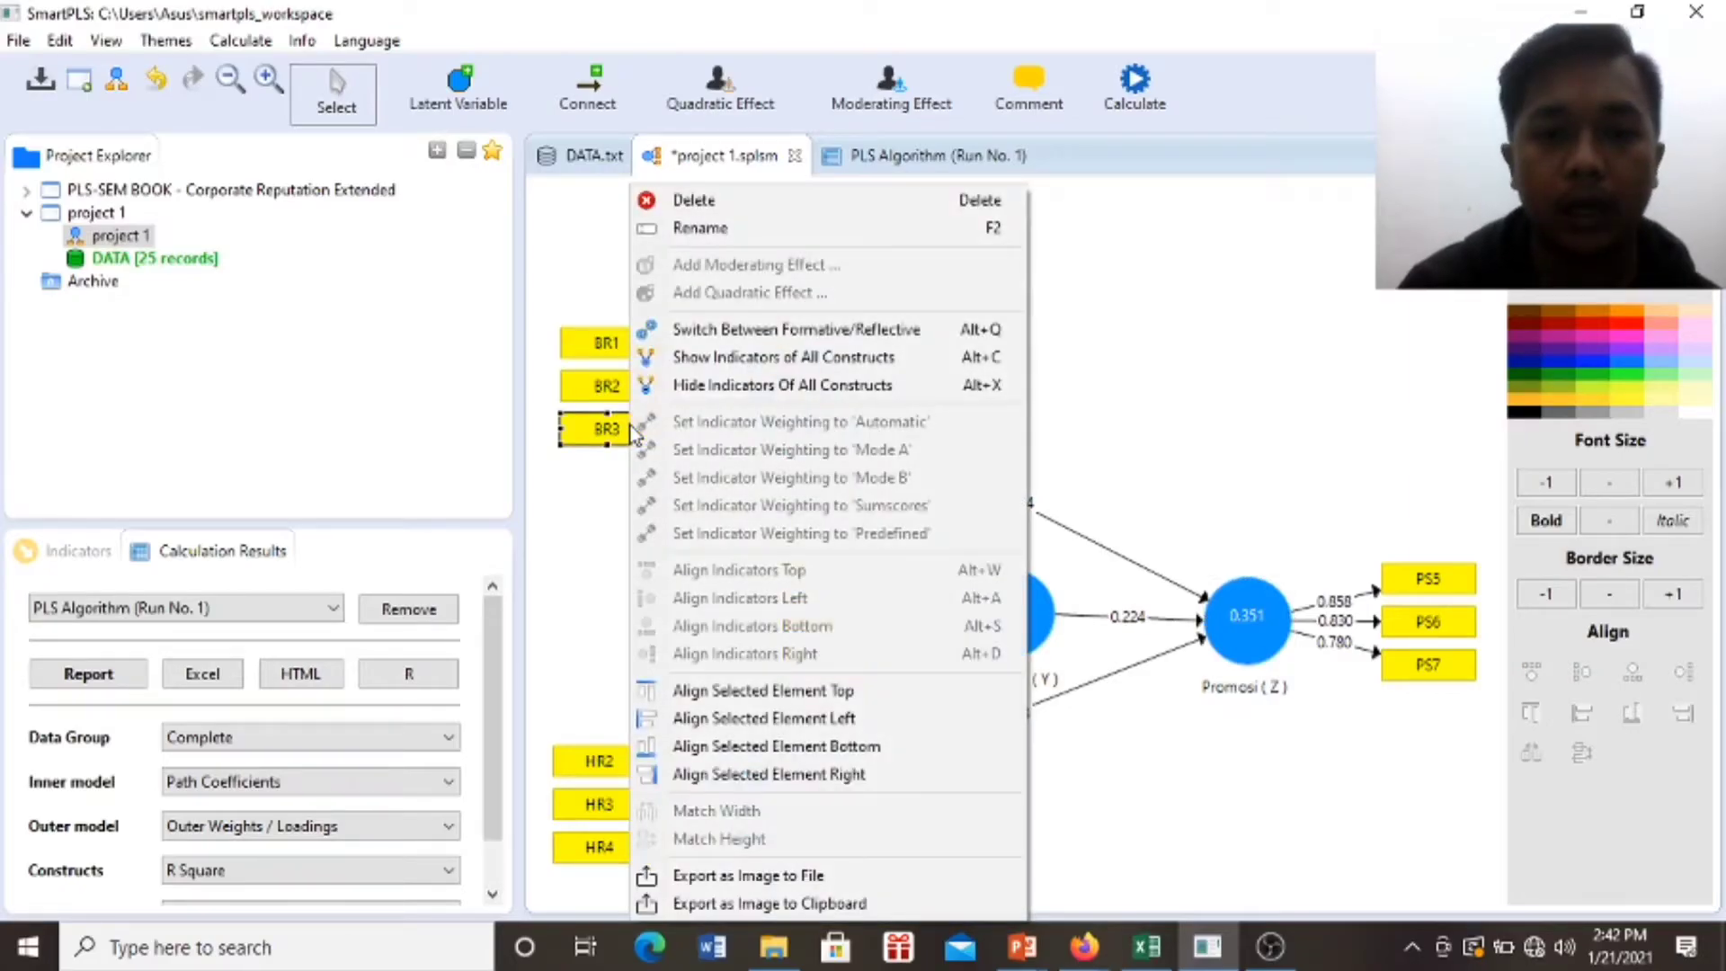
click(744, 203)
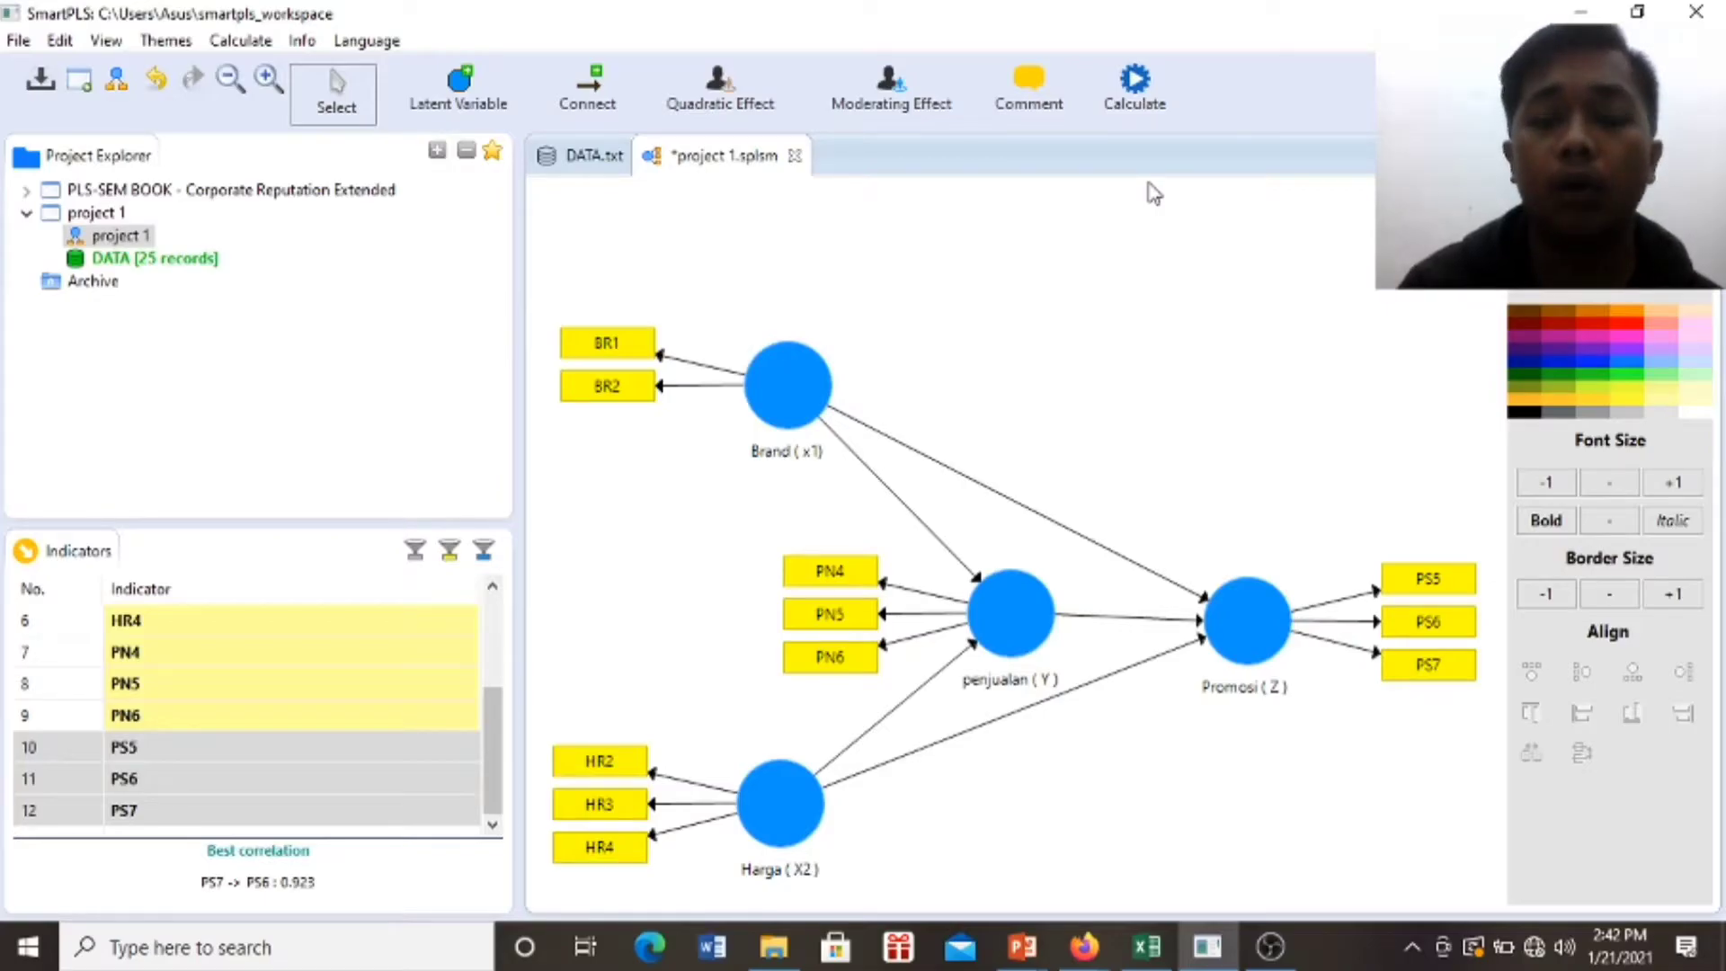
Rerun the PLS Algorithm on the reduced model and open the Outer Loadings results in the new report.
click(1135, 86)
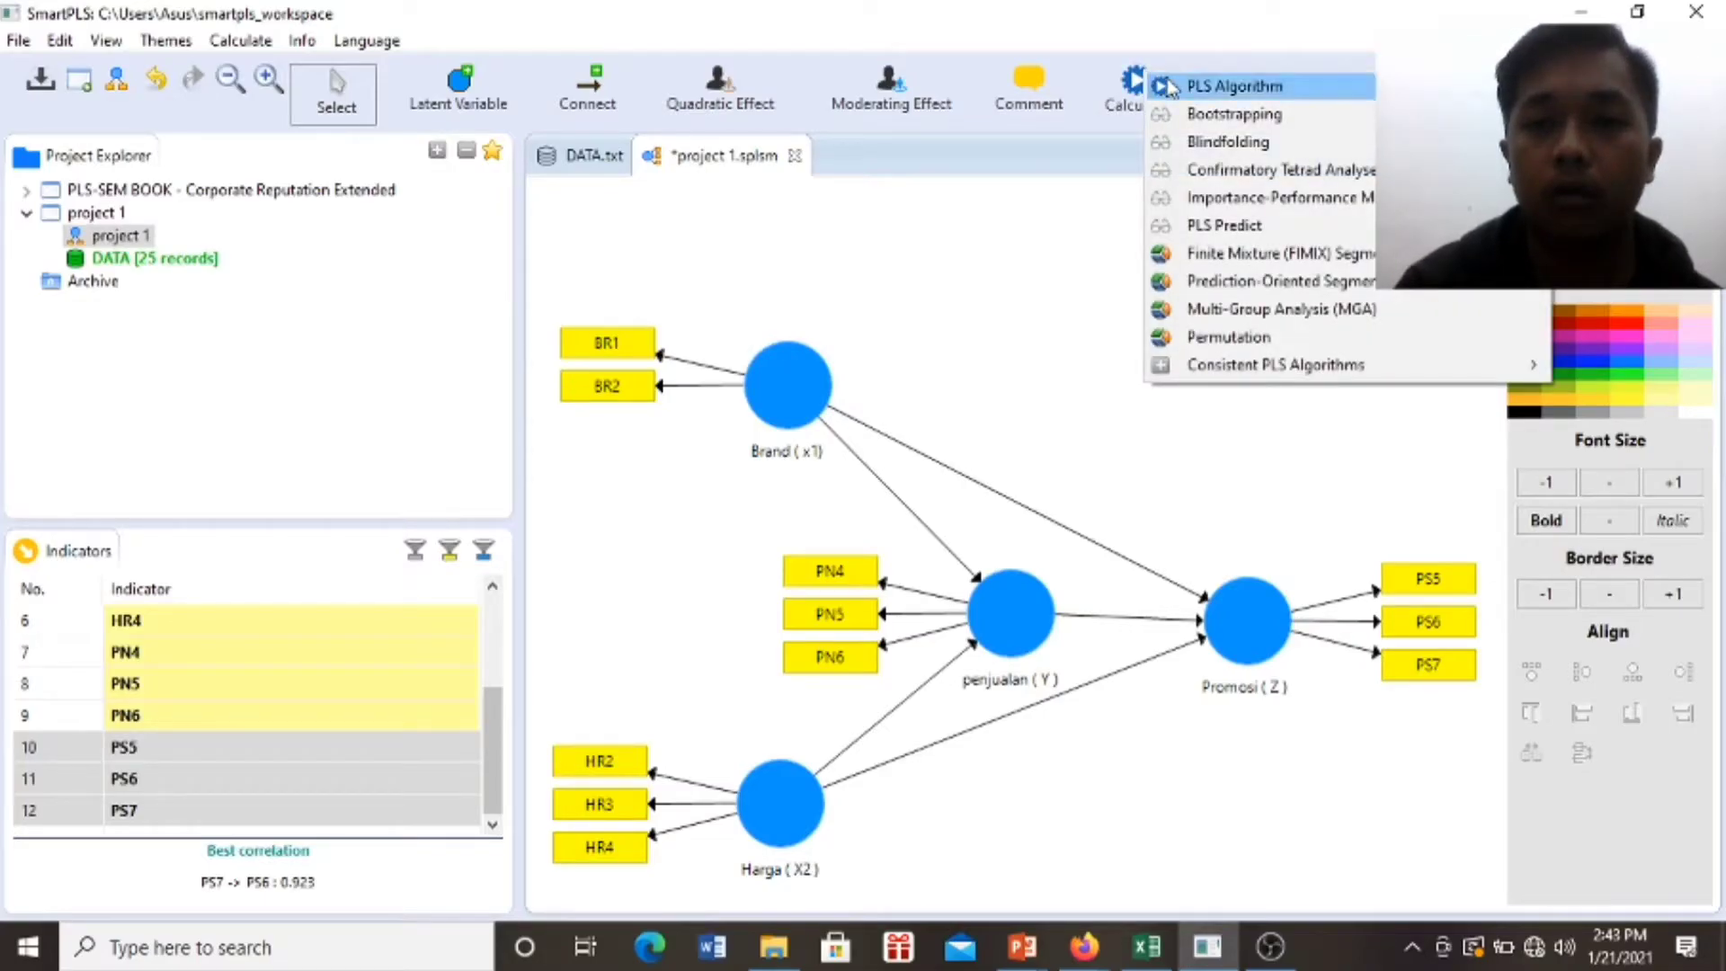
click(1169, 86)
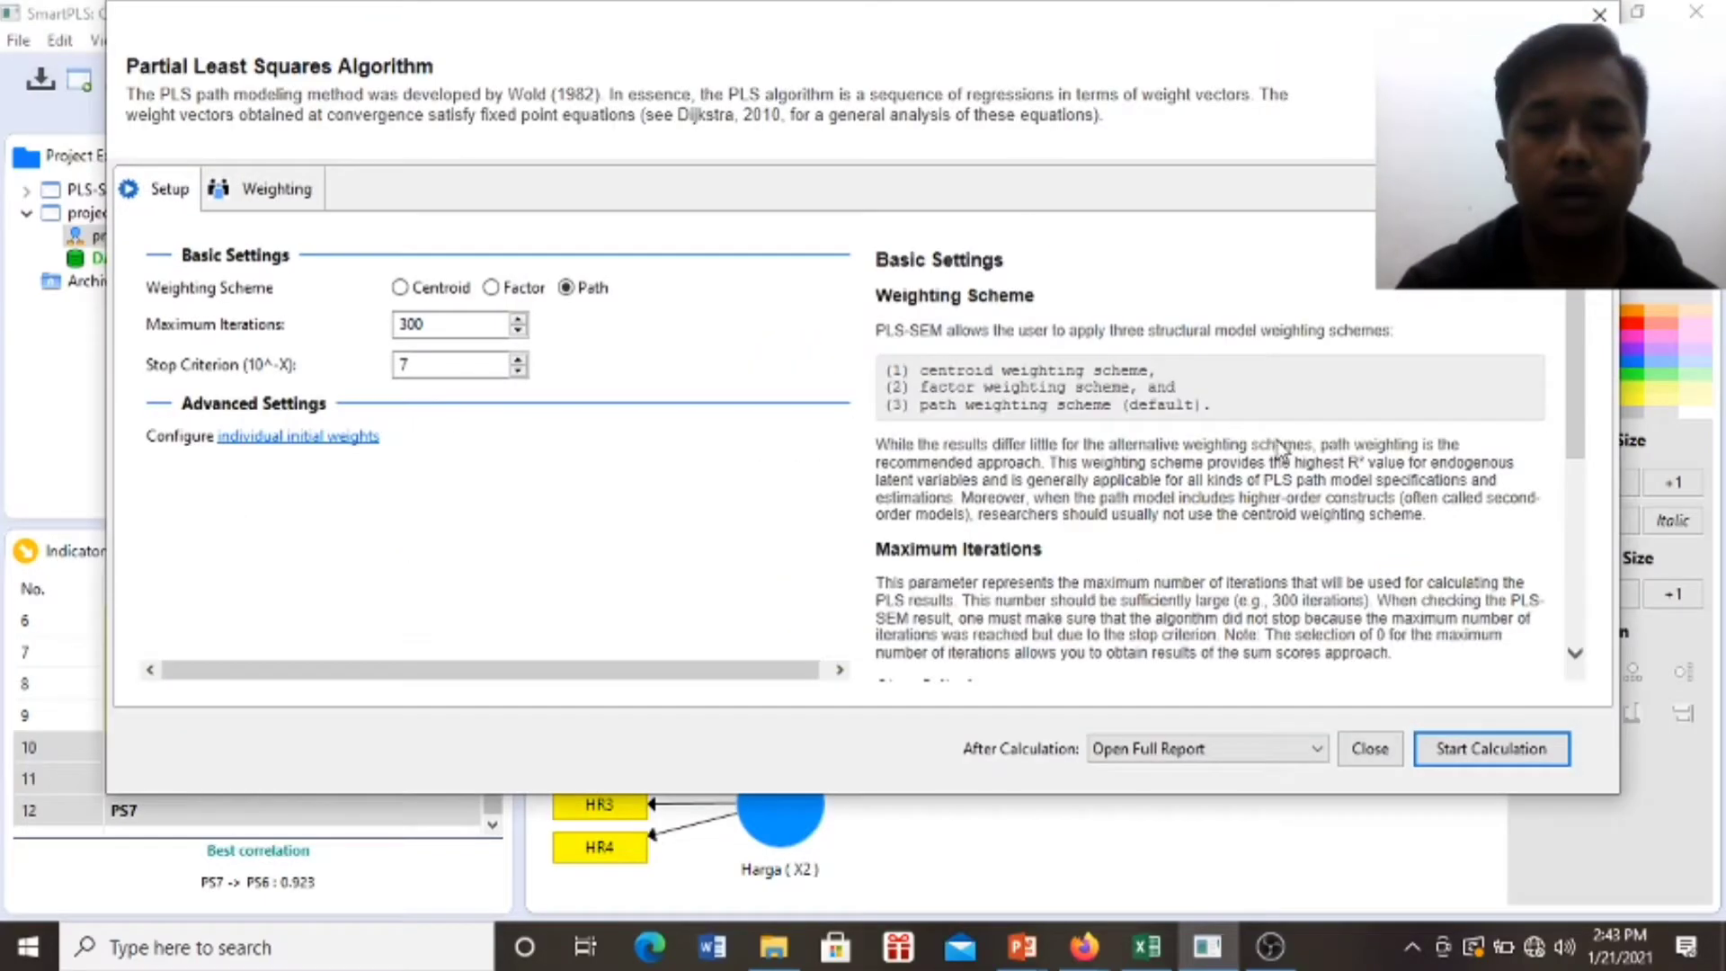
click(1488, 749)
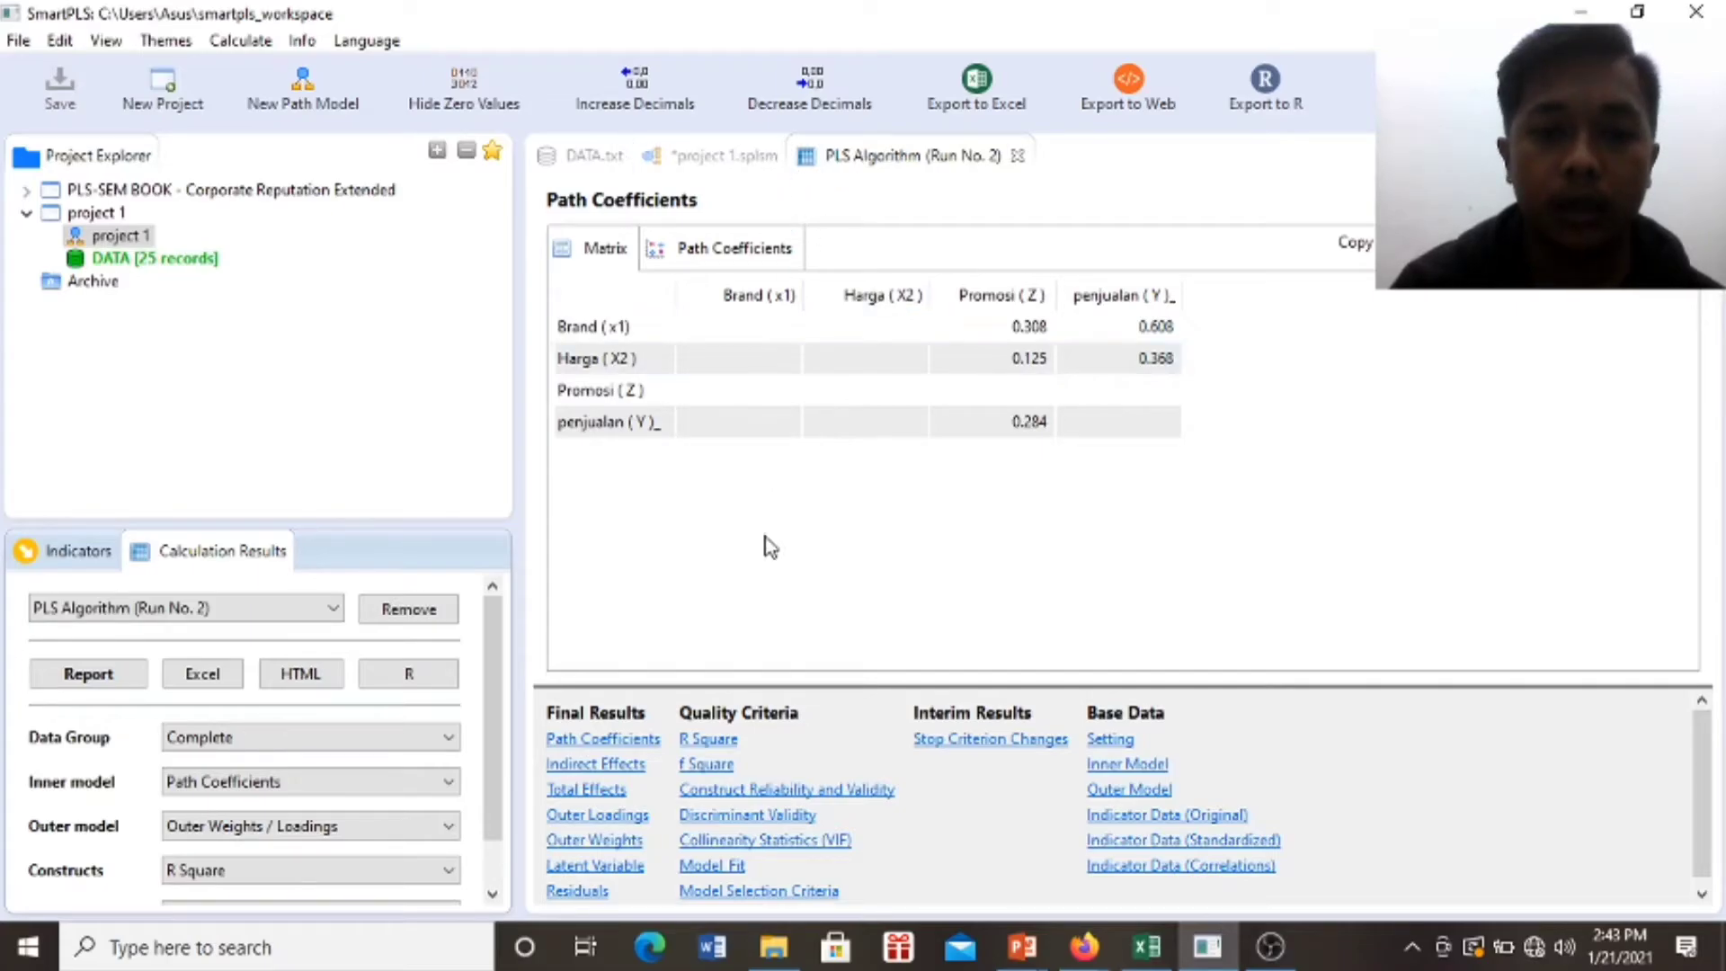
click(623, 815)
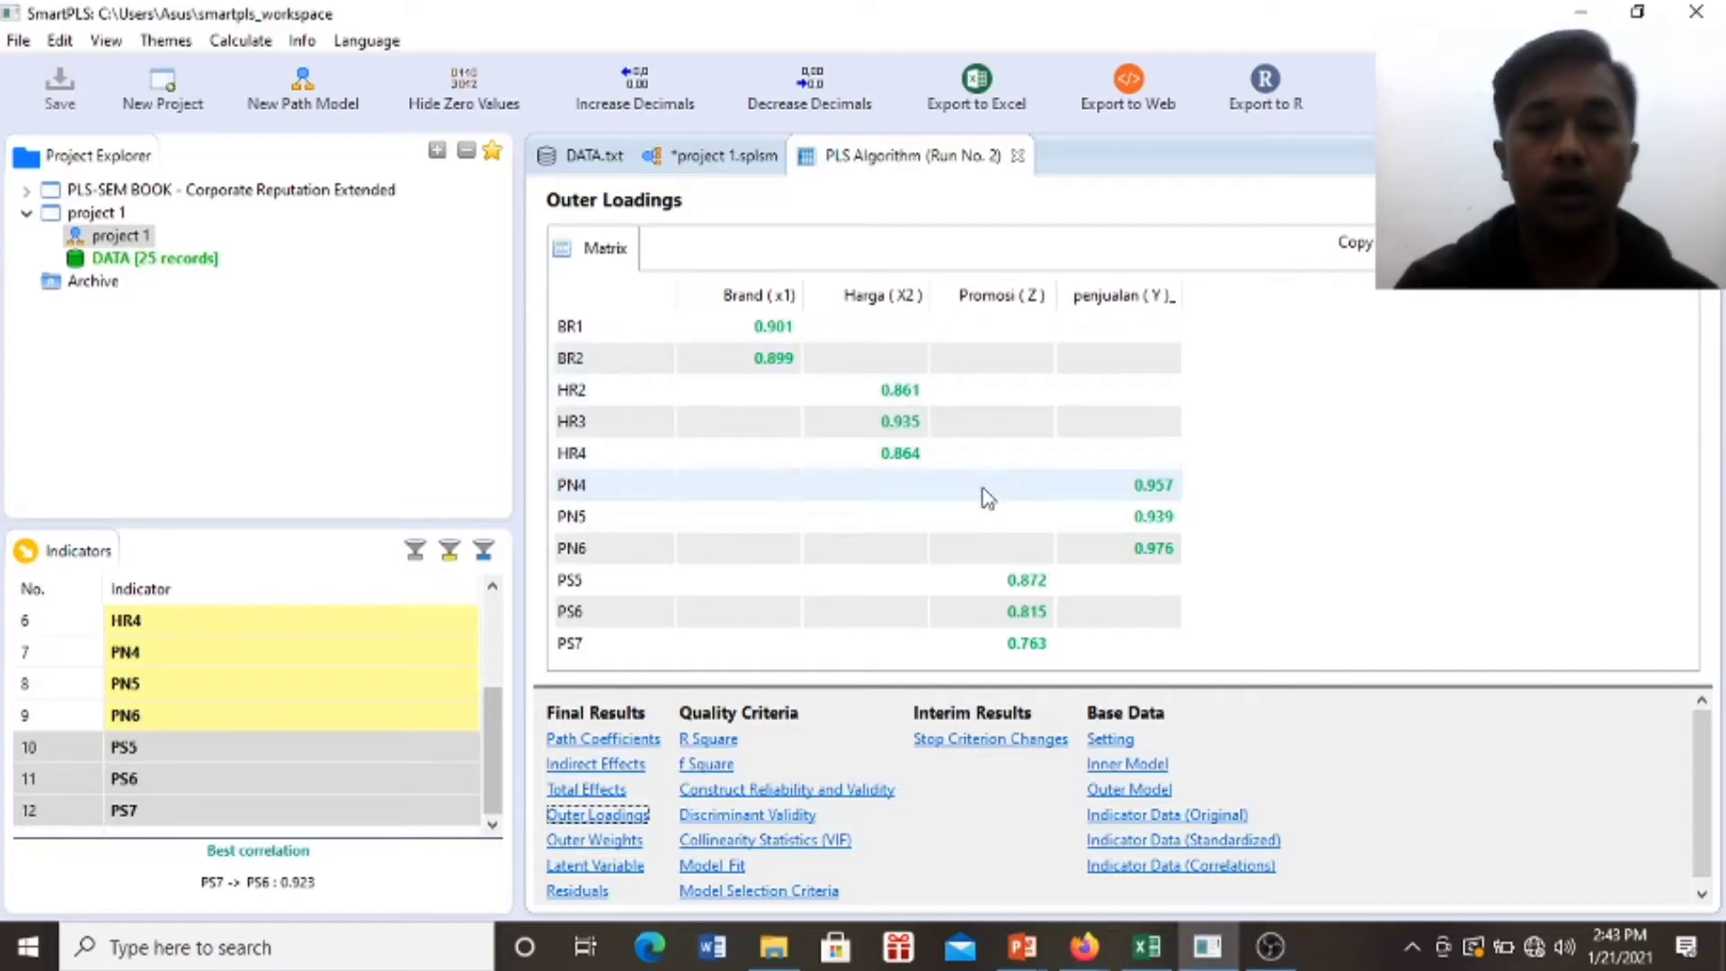
Switch to the pls presentation in PowerPoint and show slide 7 on AVE (Average Variance Extracted).
mouse_move(1022, 944)
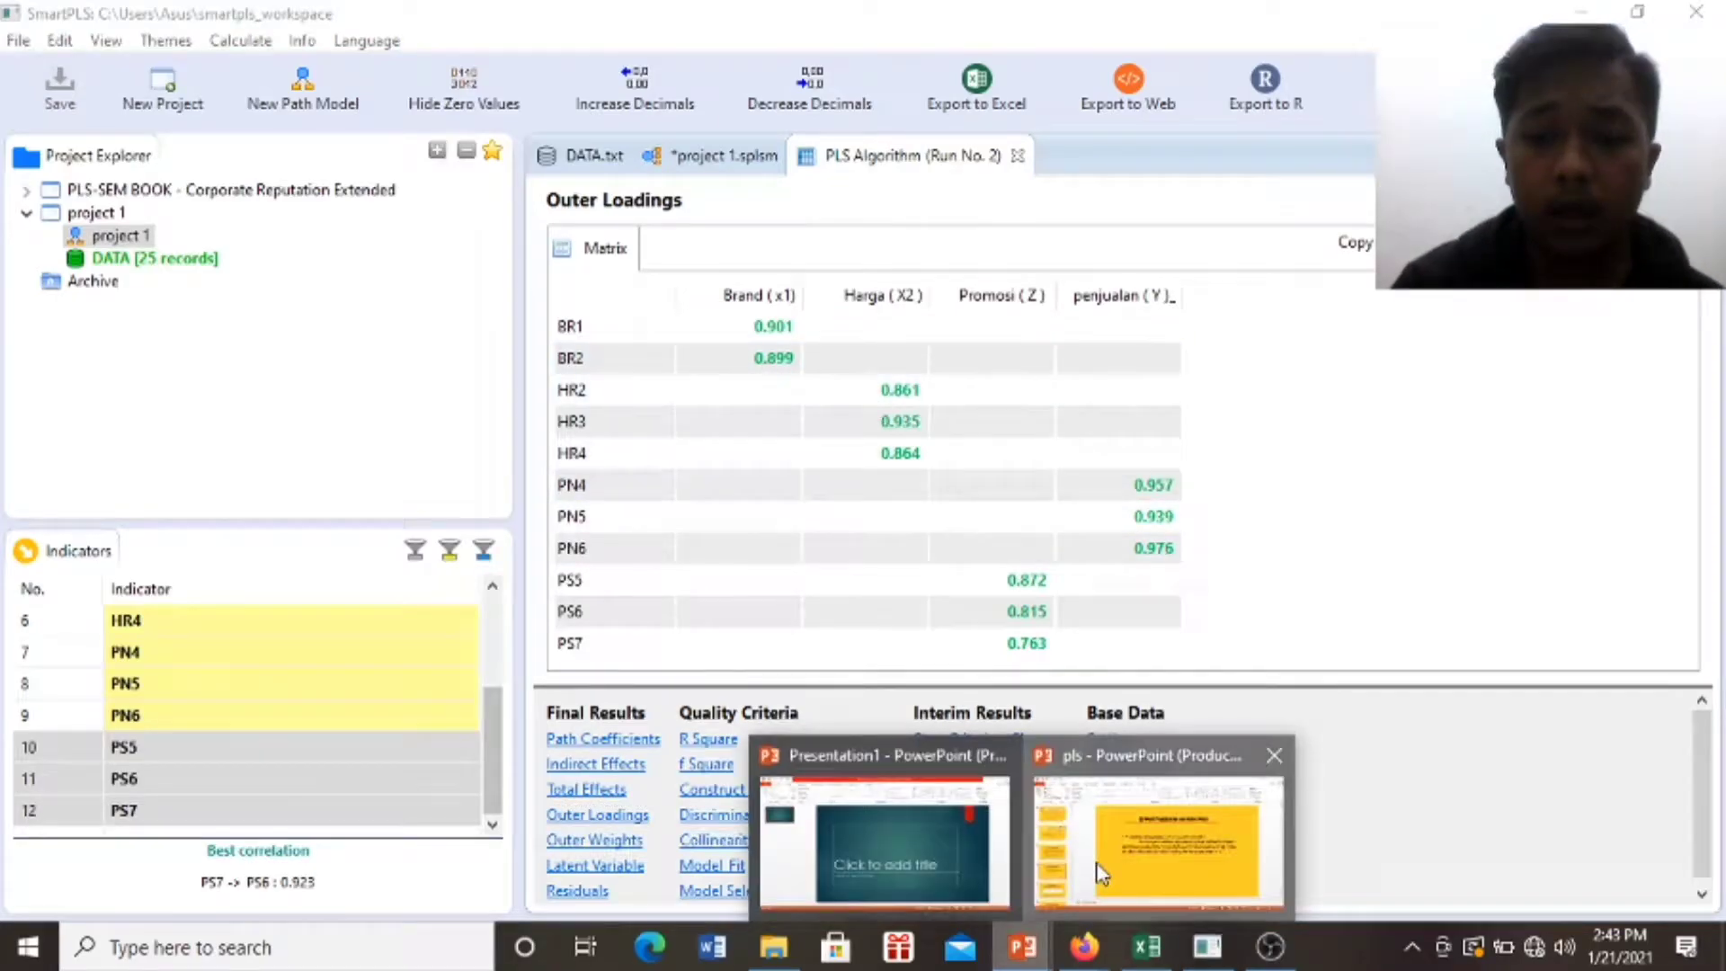
click(1092, 863)
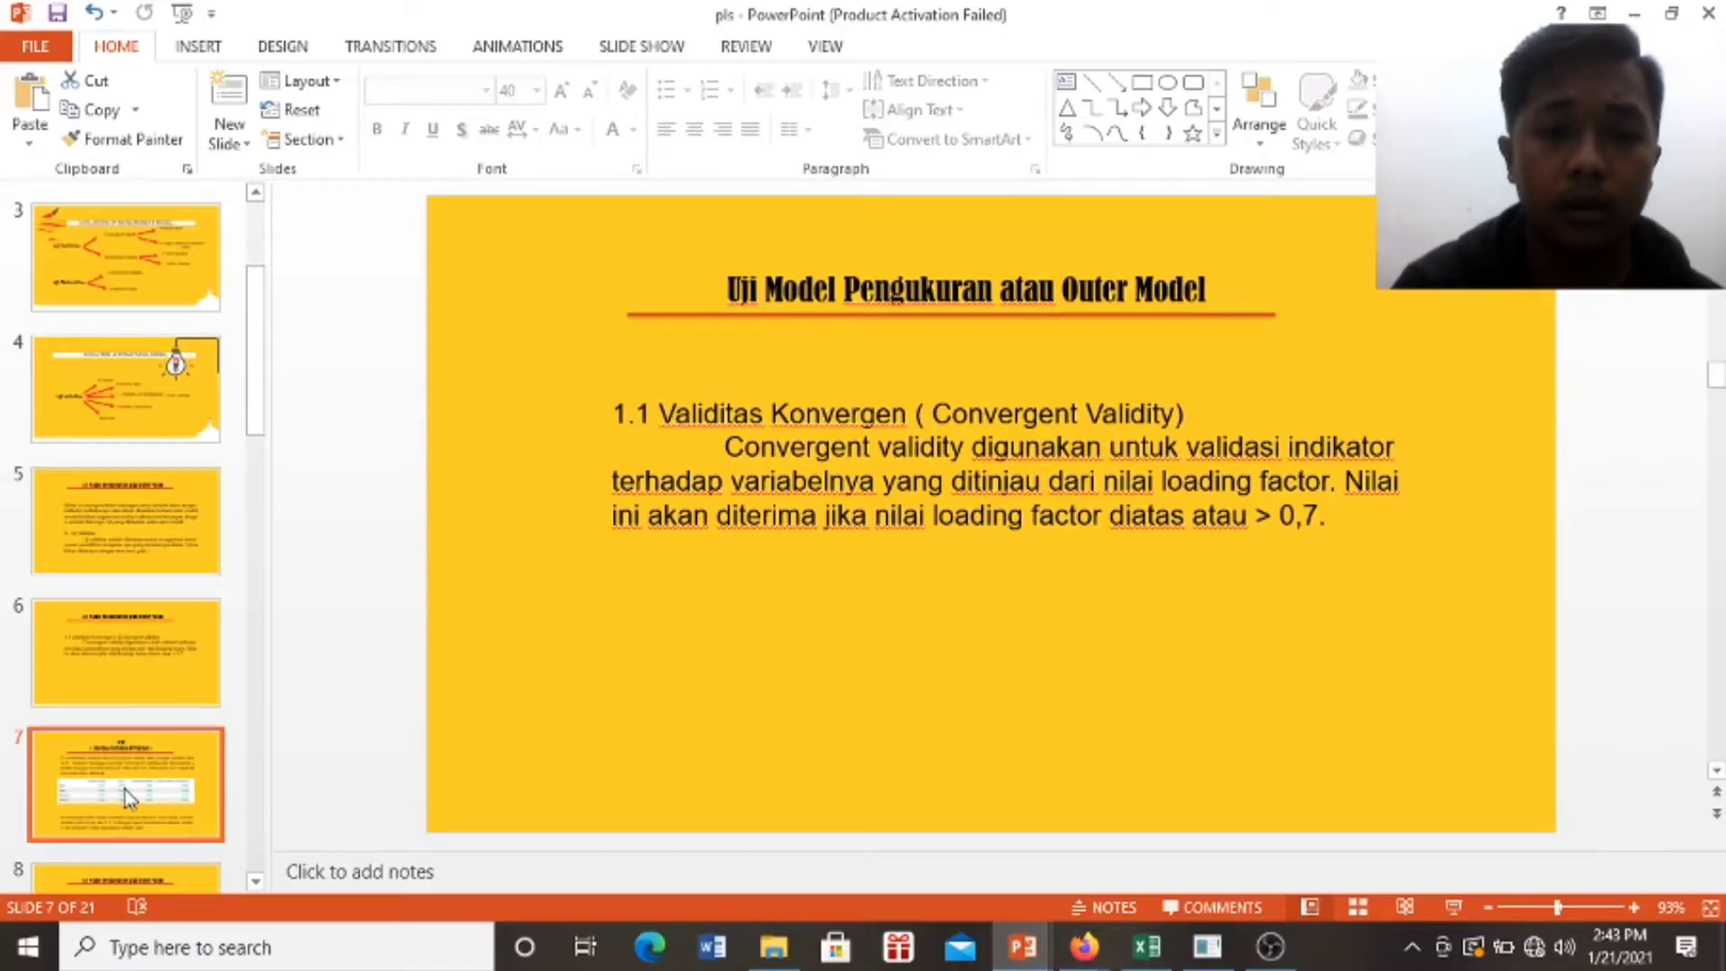
click(117, 795)
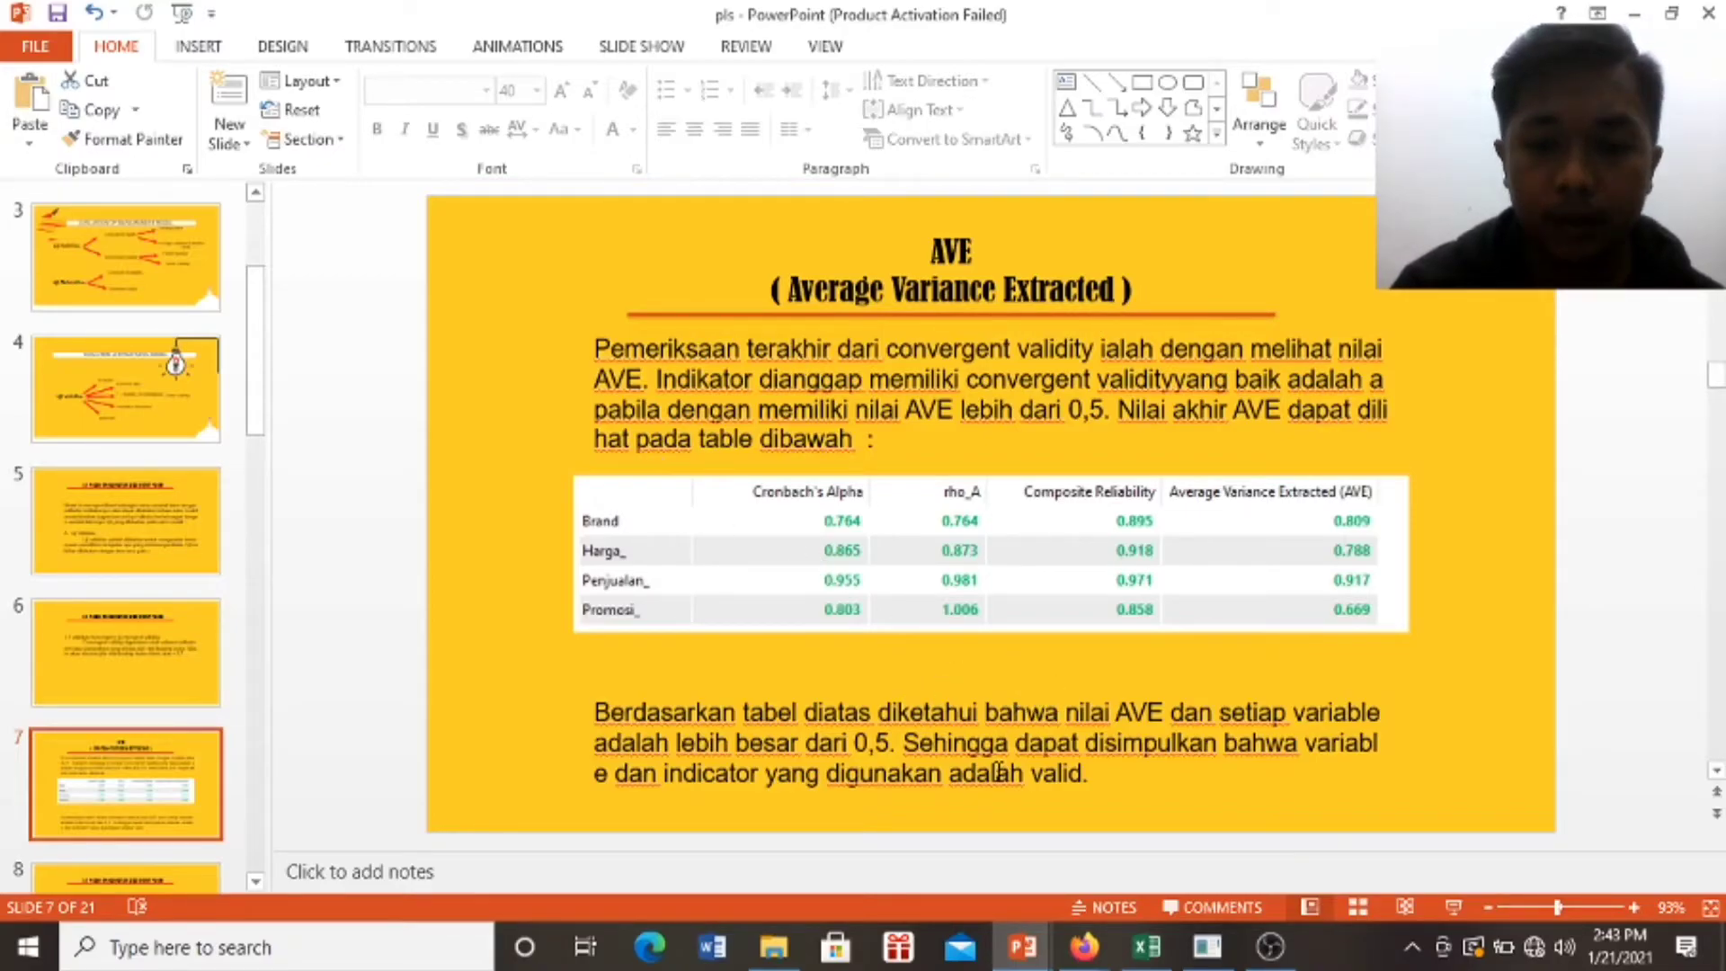
Switch to SmartPLS, open the Construct Reliability and Validity results and widen the Average Variance Extracted (AVE) column to show its full heading.
click(1207, 947)
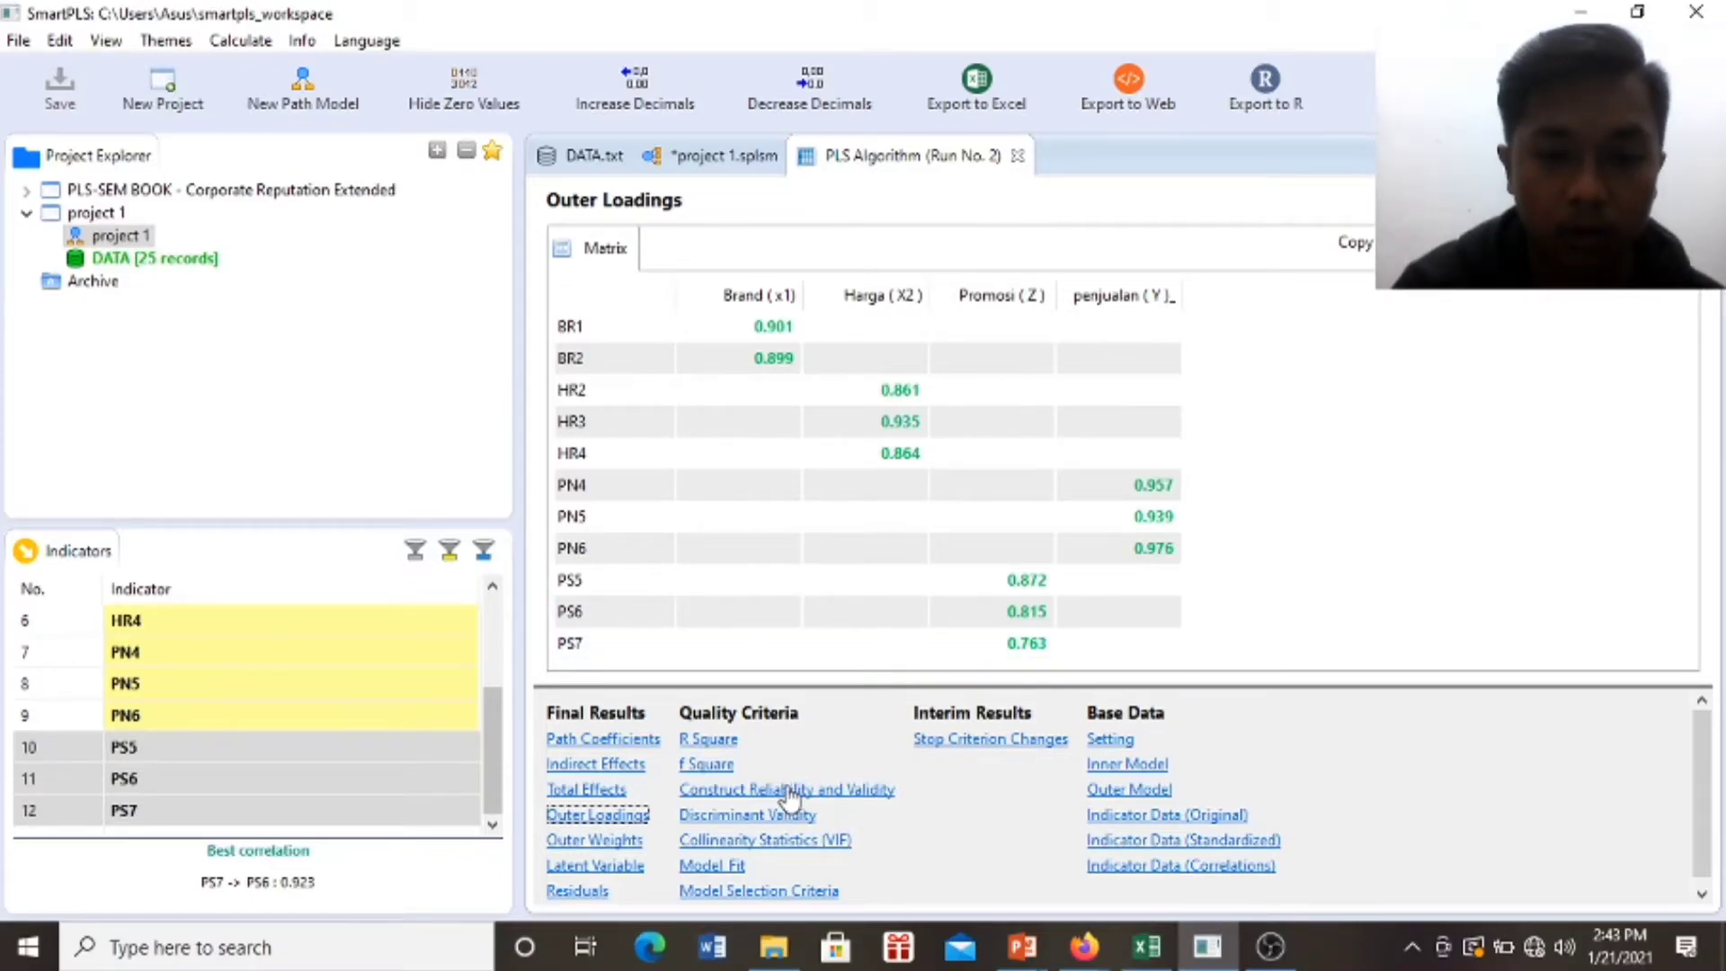
click(831, 800)
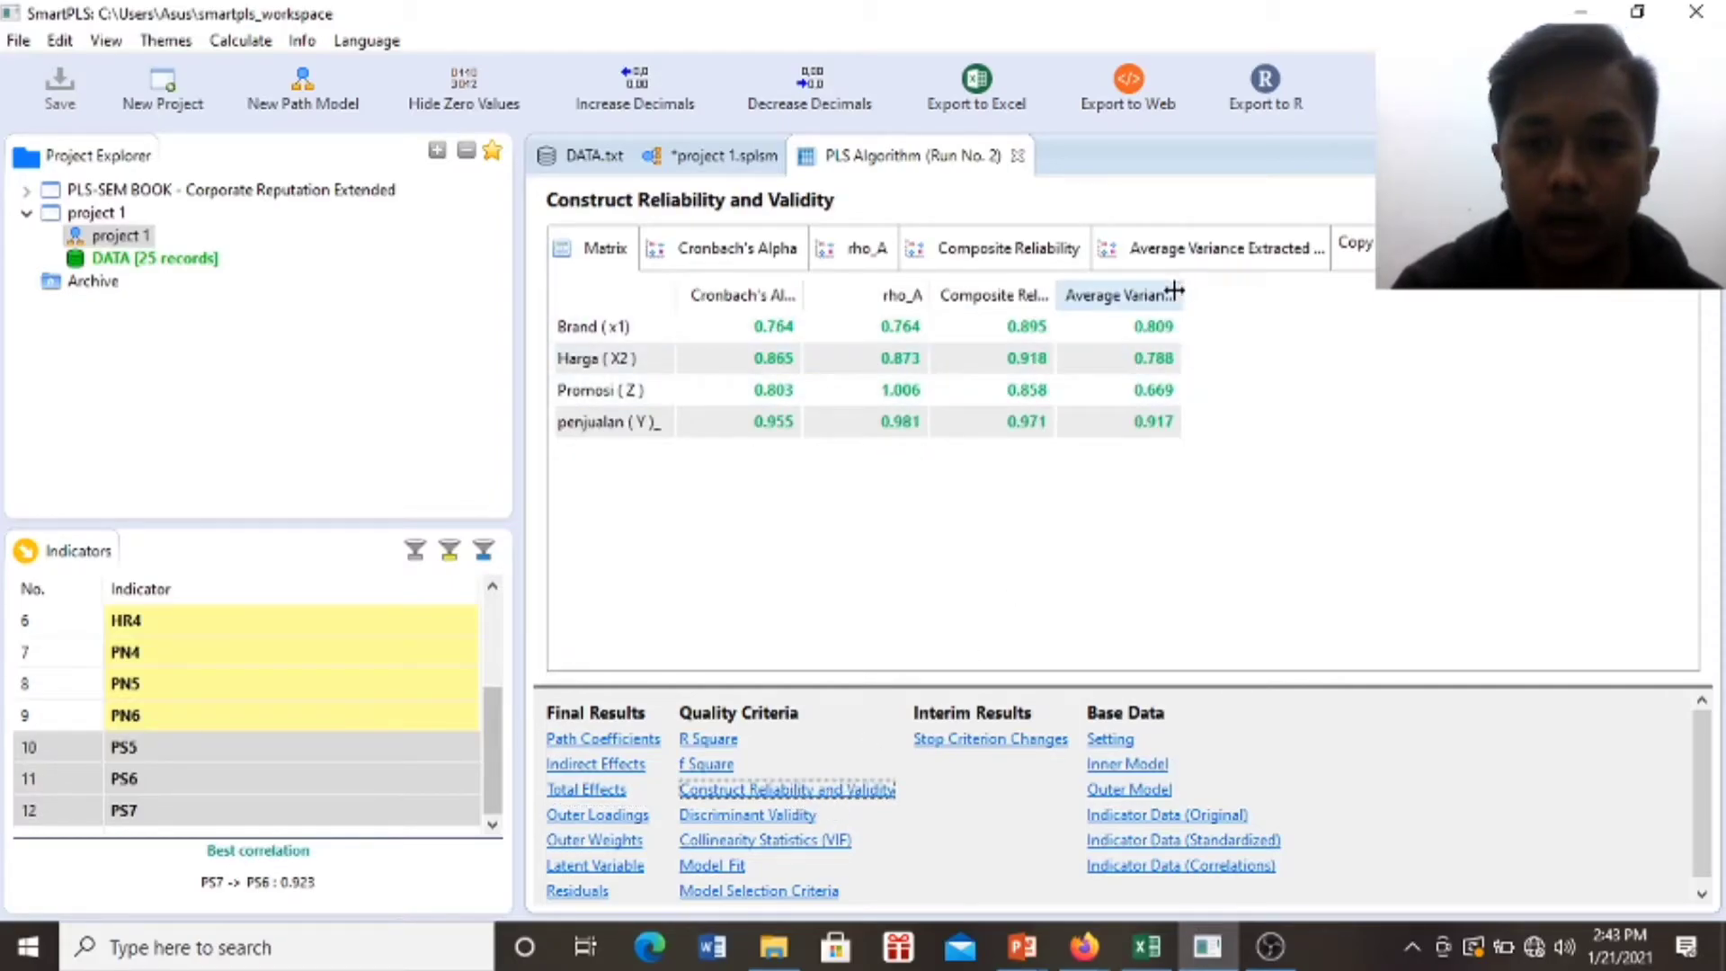
drag(1189, 288, 1314, 288)
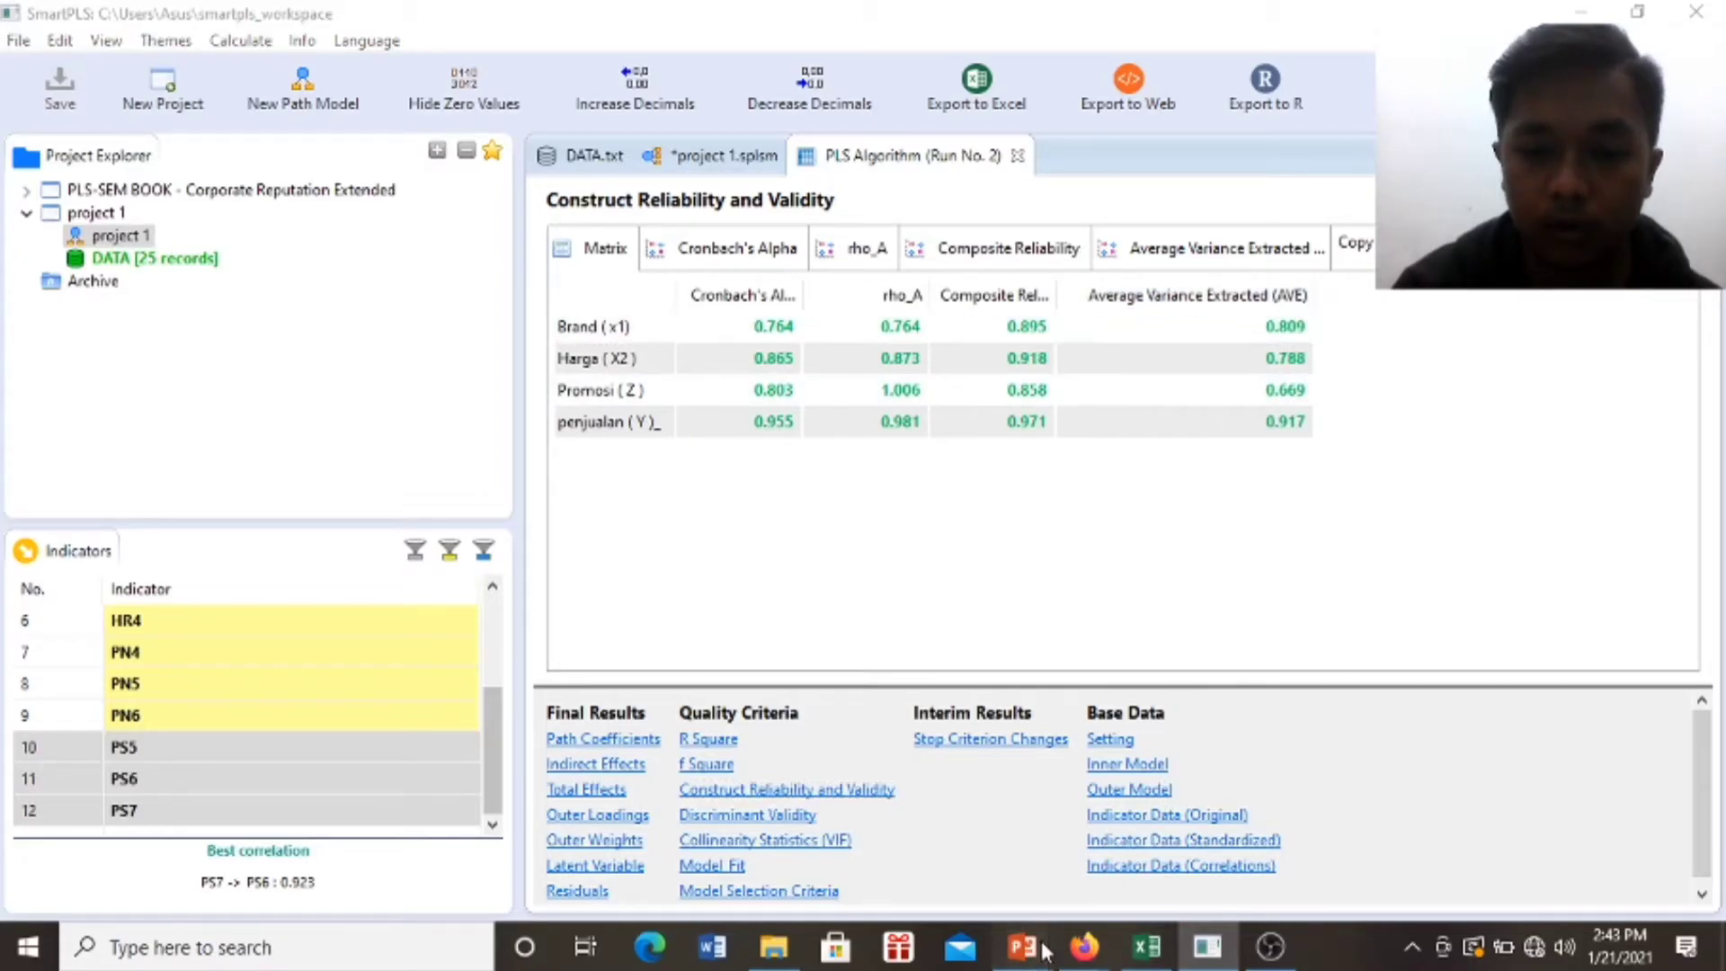
Read the AVE criterion on slide 7 in PowerPoint and return to the SmartPLS report to compare the AVE values.
mouse_move(1022, 946)
click(1129, 886)
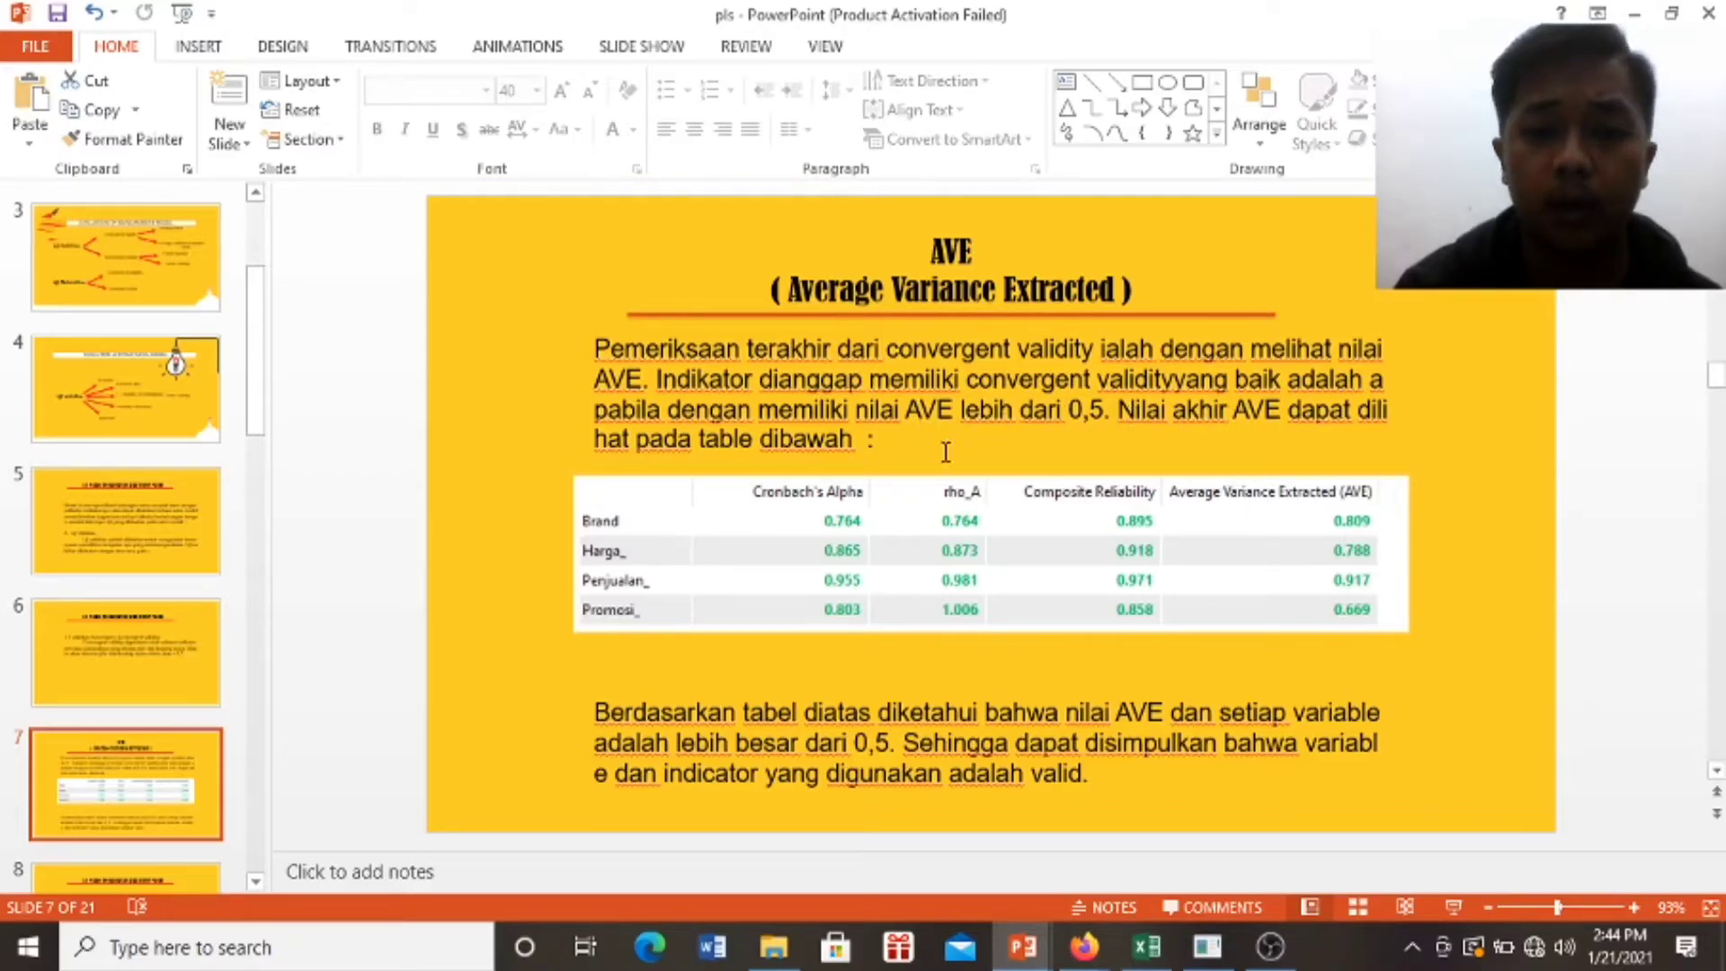
click(1205, 946)
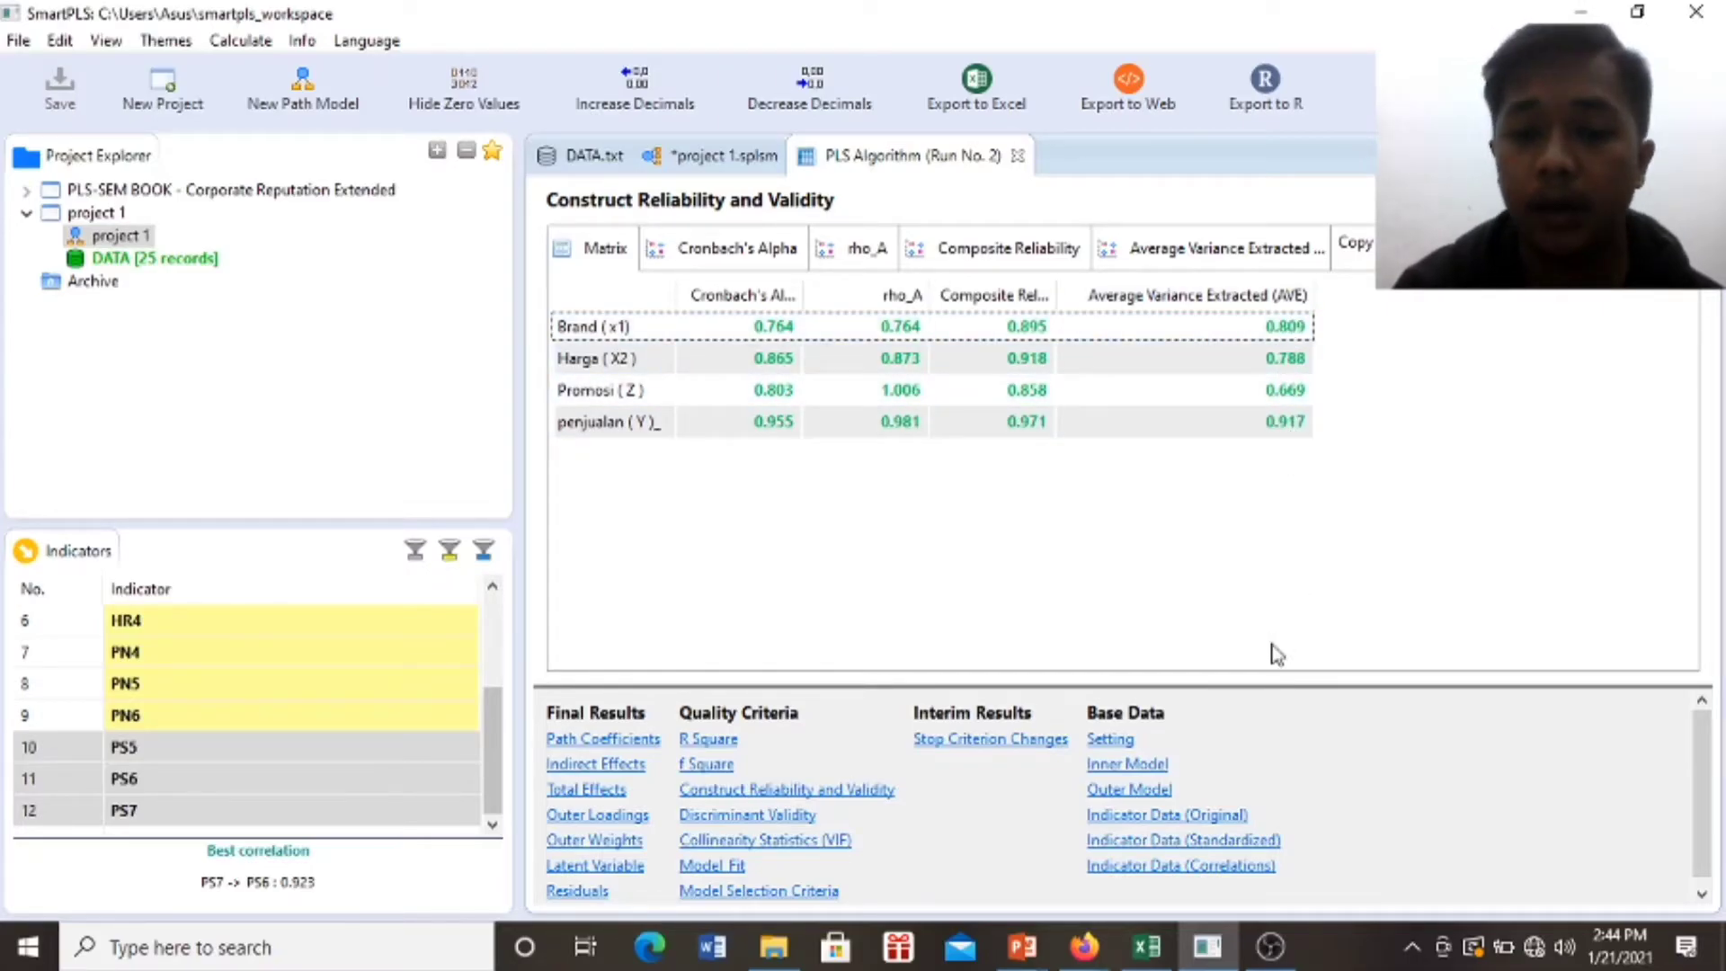
Return to the pls presentation in PowerPoint and show slide 8 on discriminant validity (Uji Validitas Diskriminan).
click(1042, 948)
click(1200, 854)
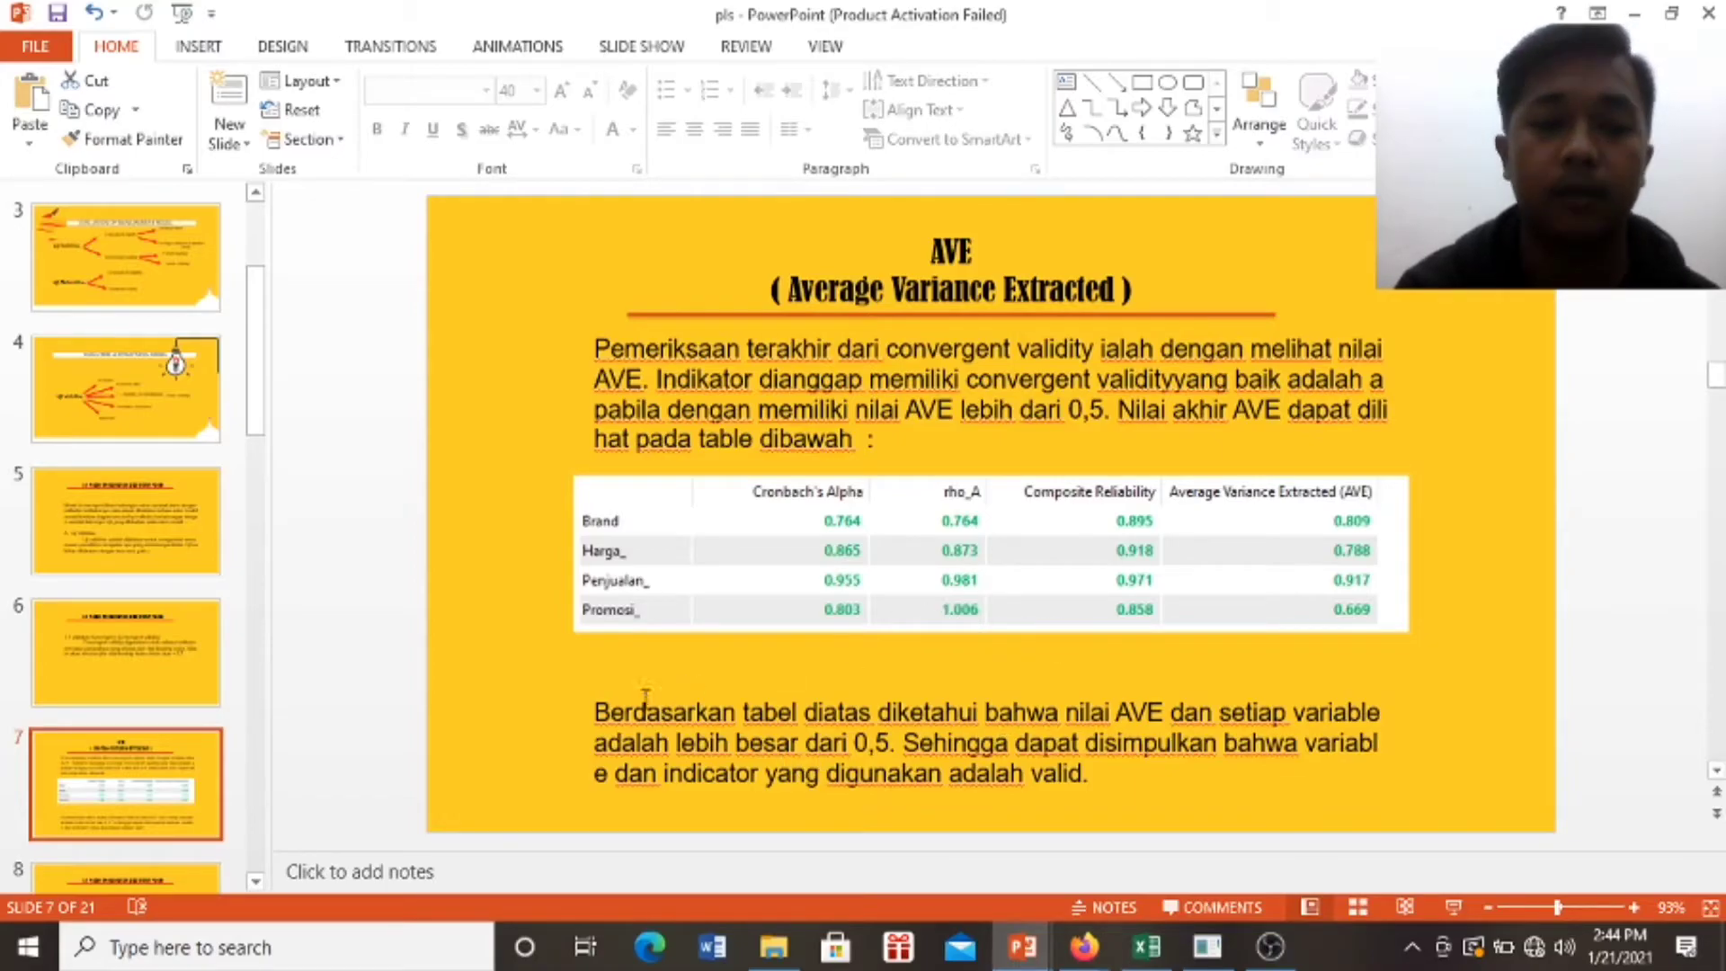
scroll(135, 809, down, 2)
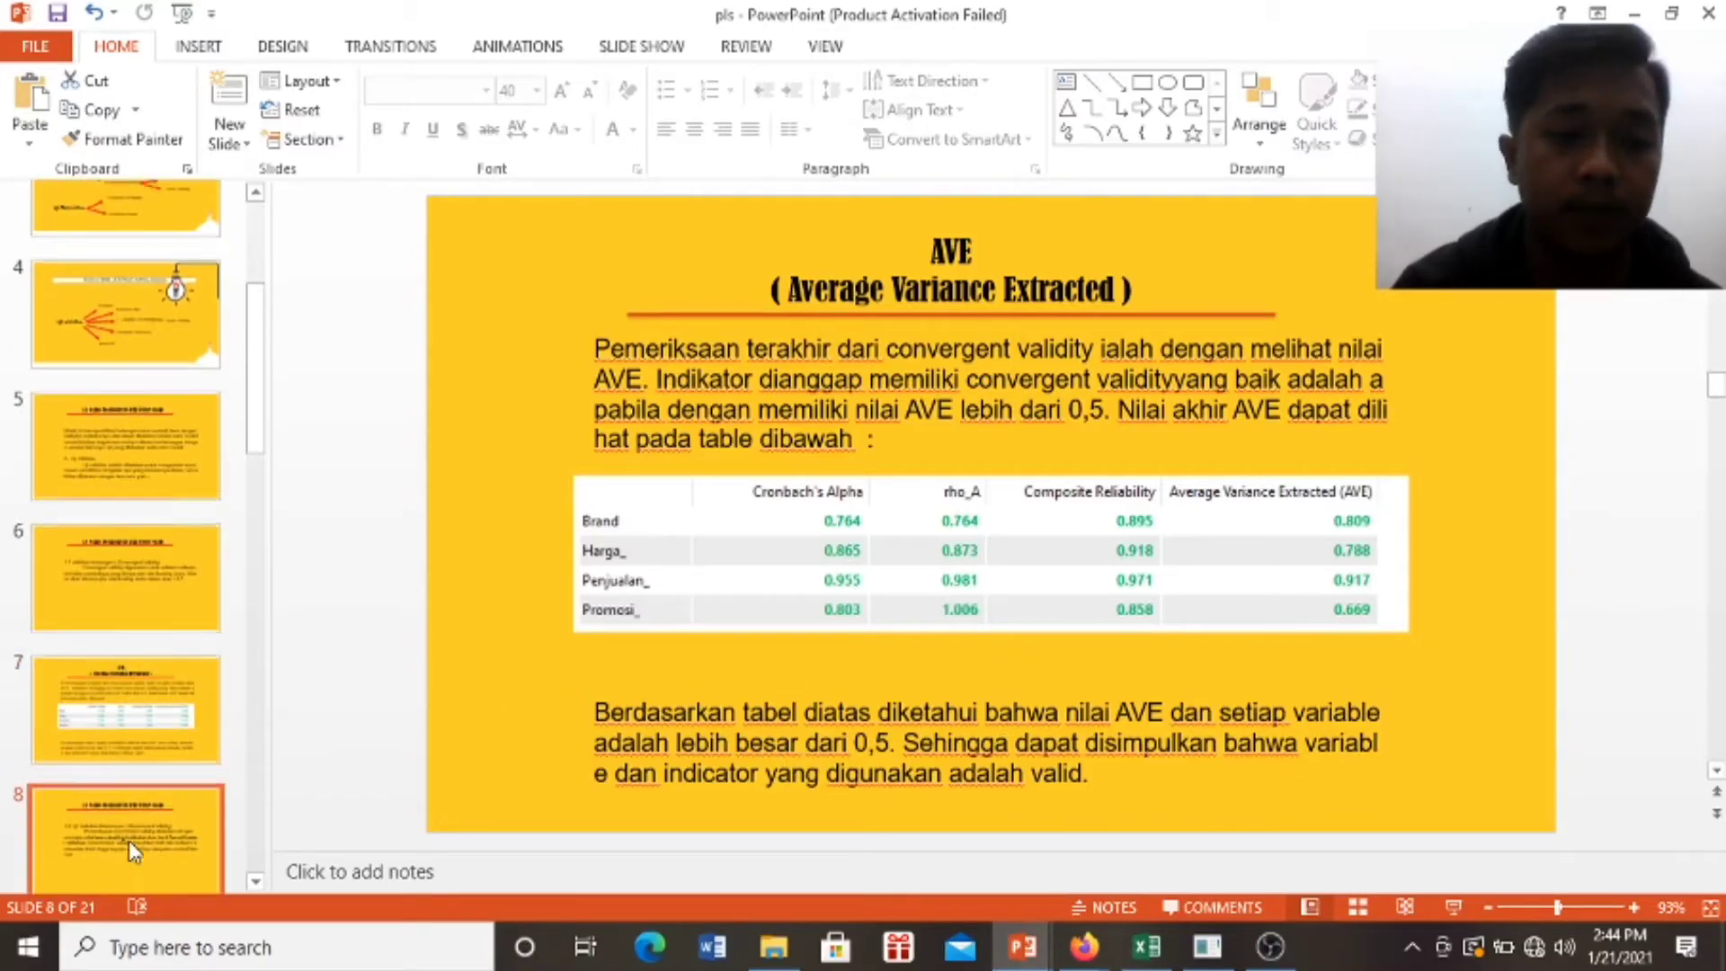
click(128, 839)
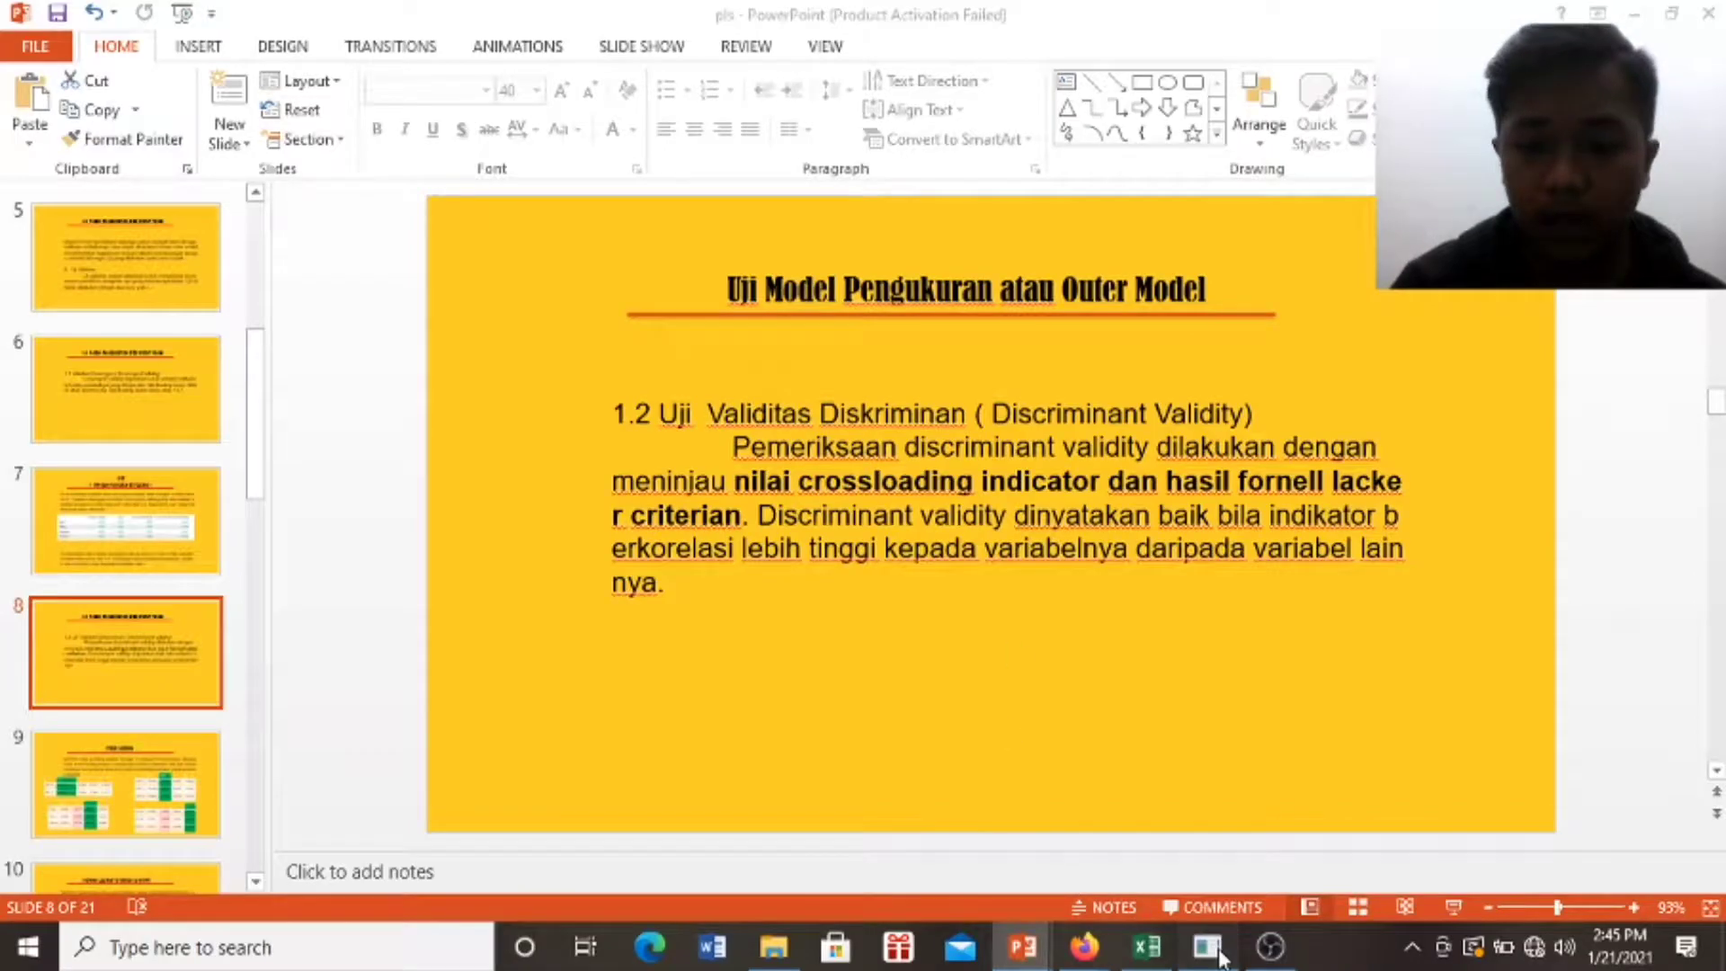
Switch to SmartPLS and open the Cross Loadings table of the Discriminant Validity results.
click(1207, 946)
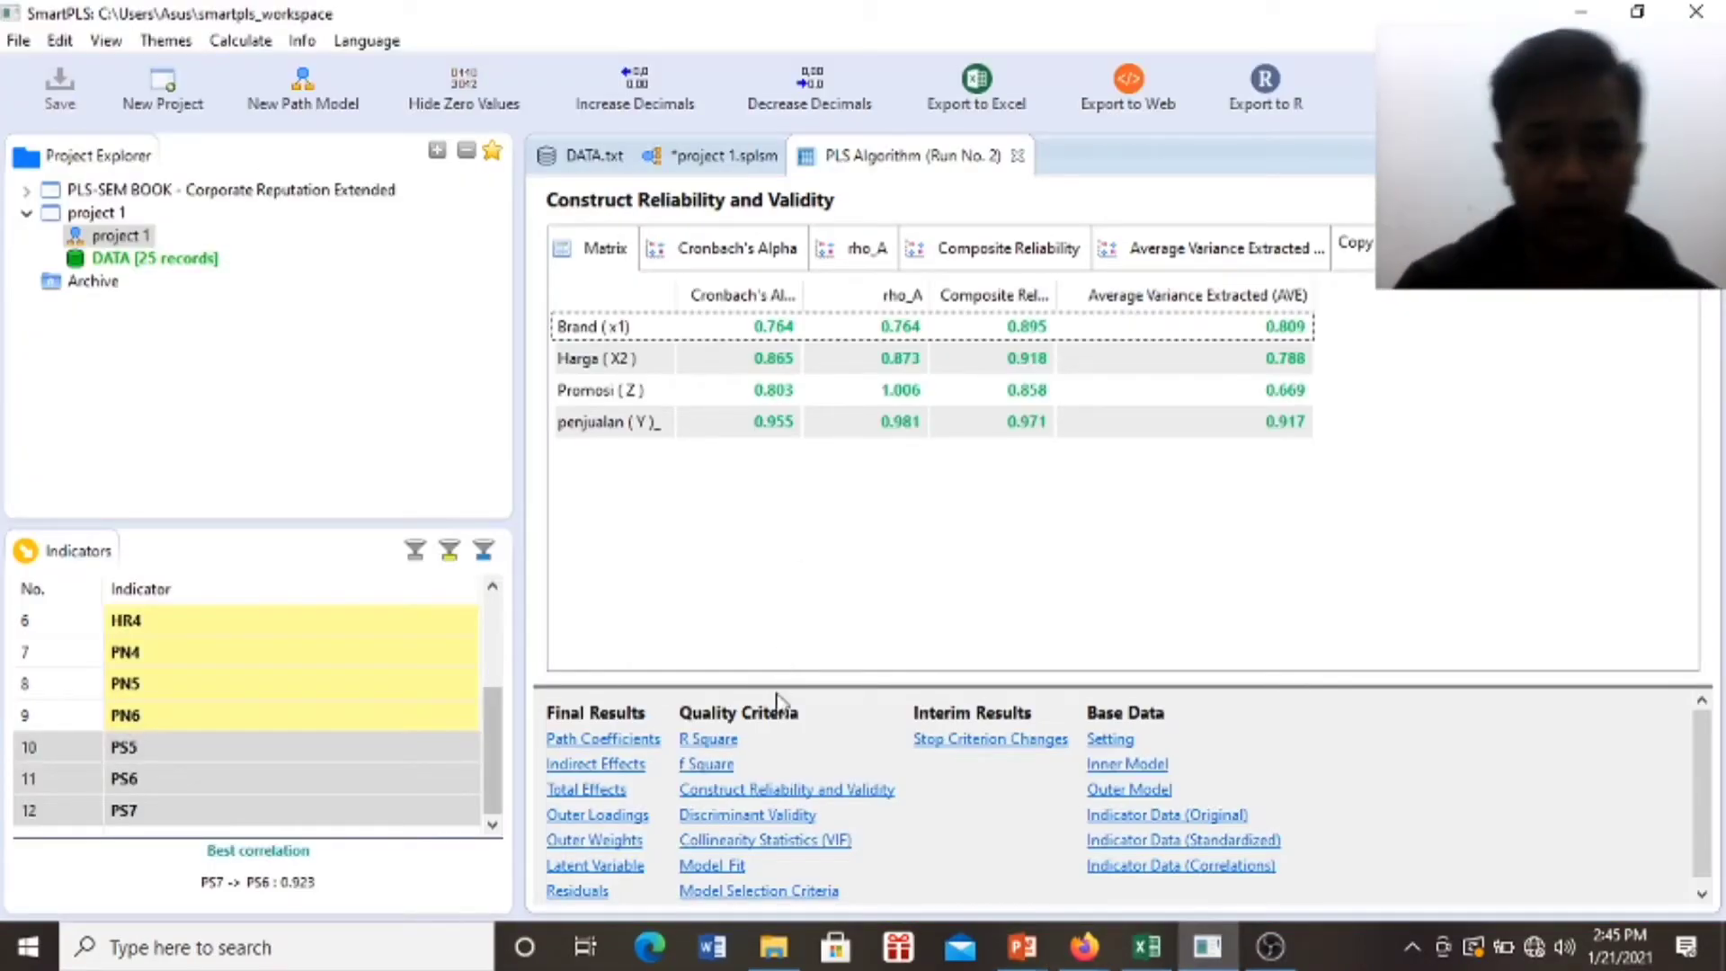
click(747, 818)
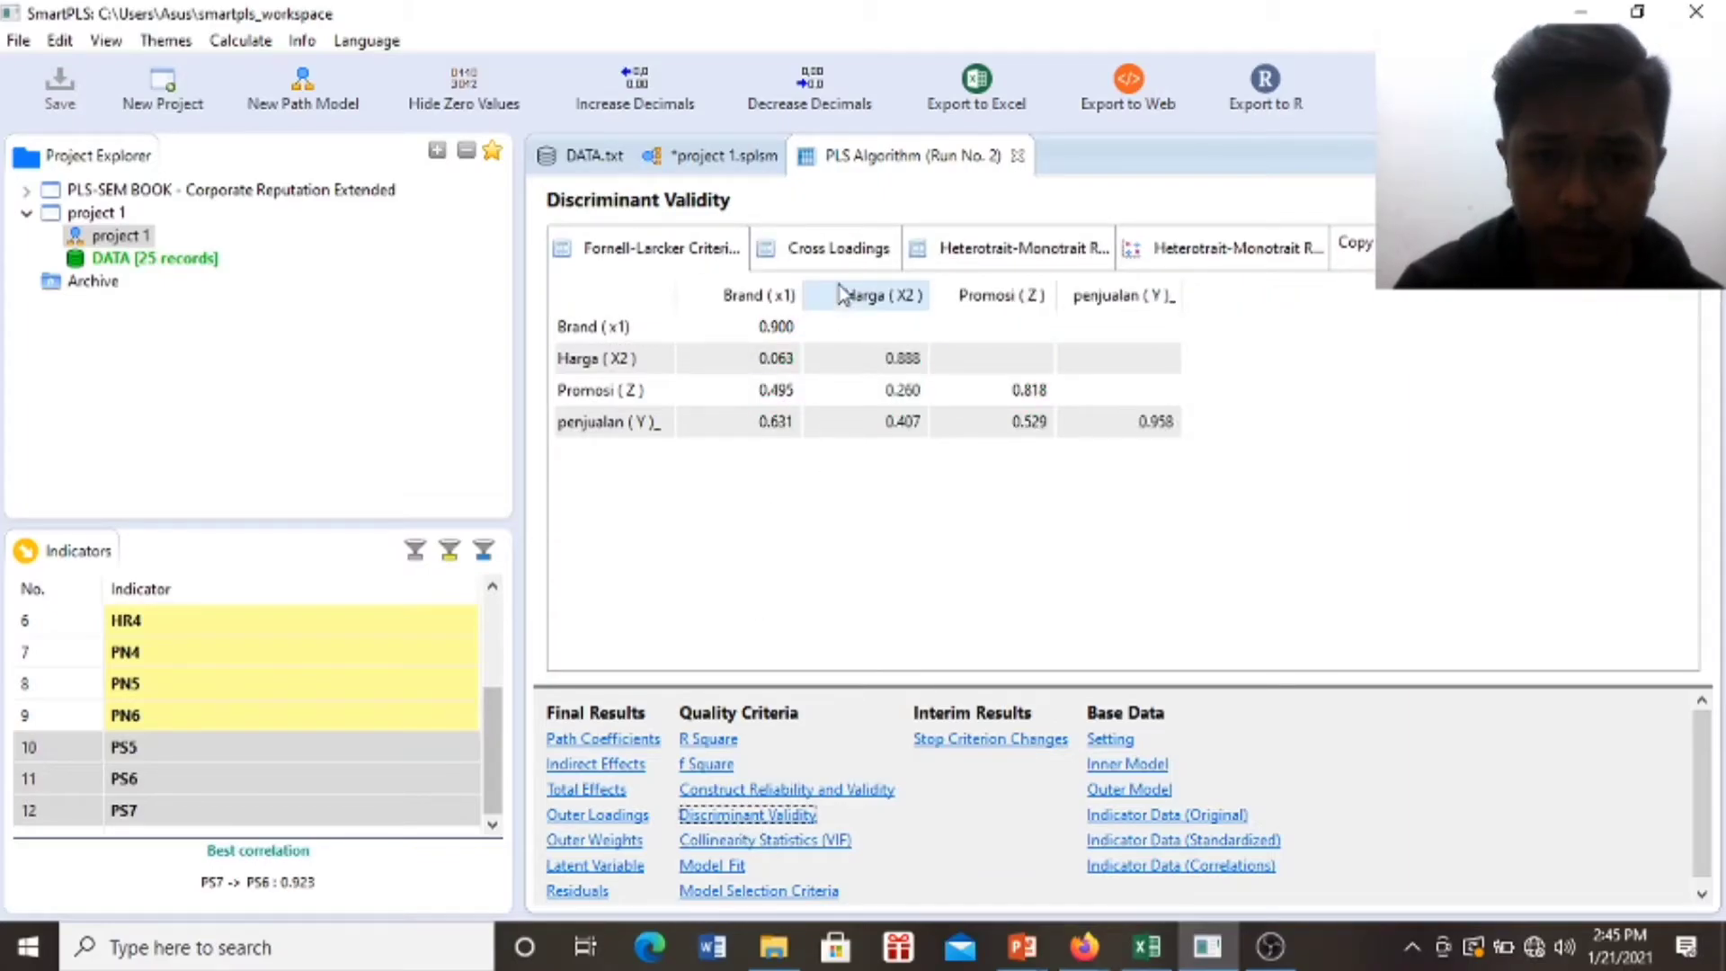
click(821, 257)
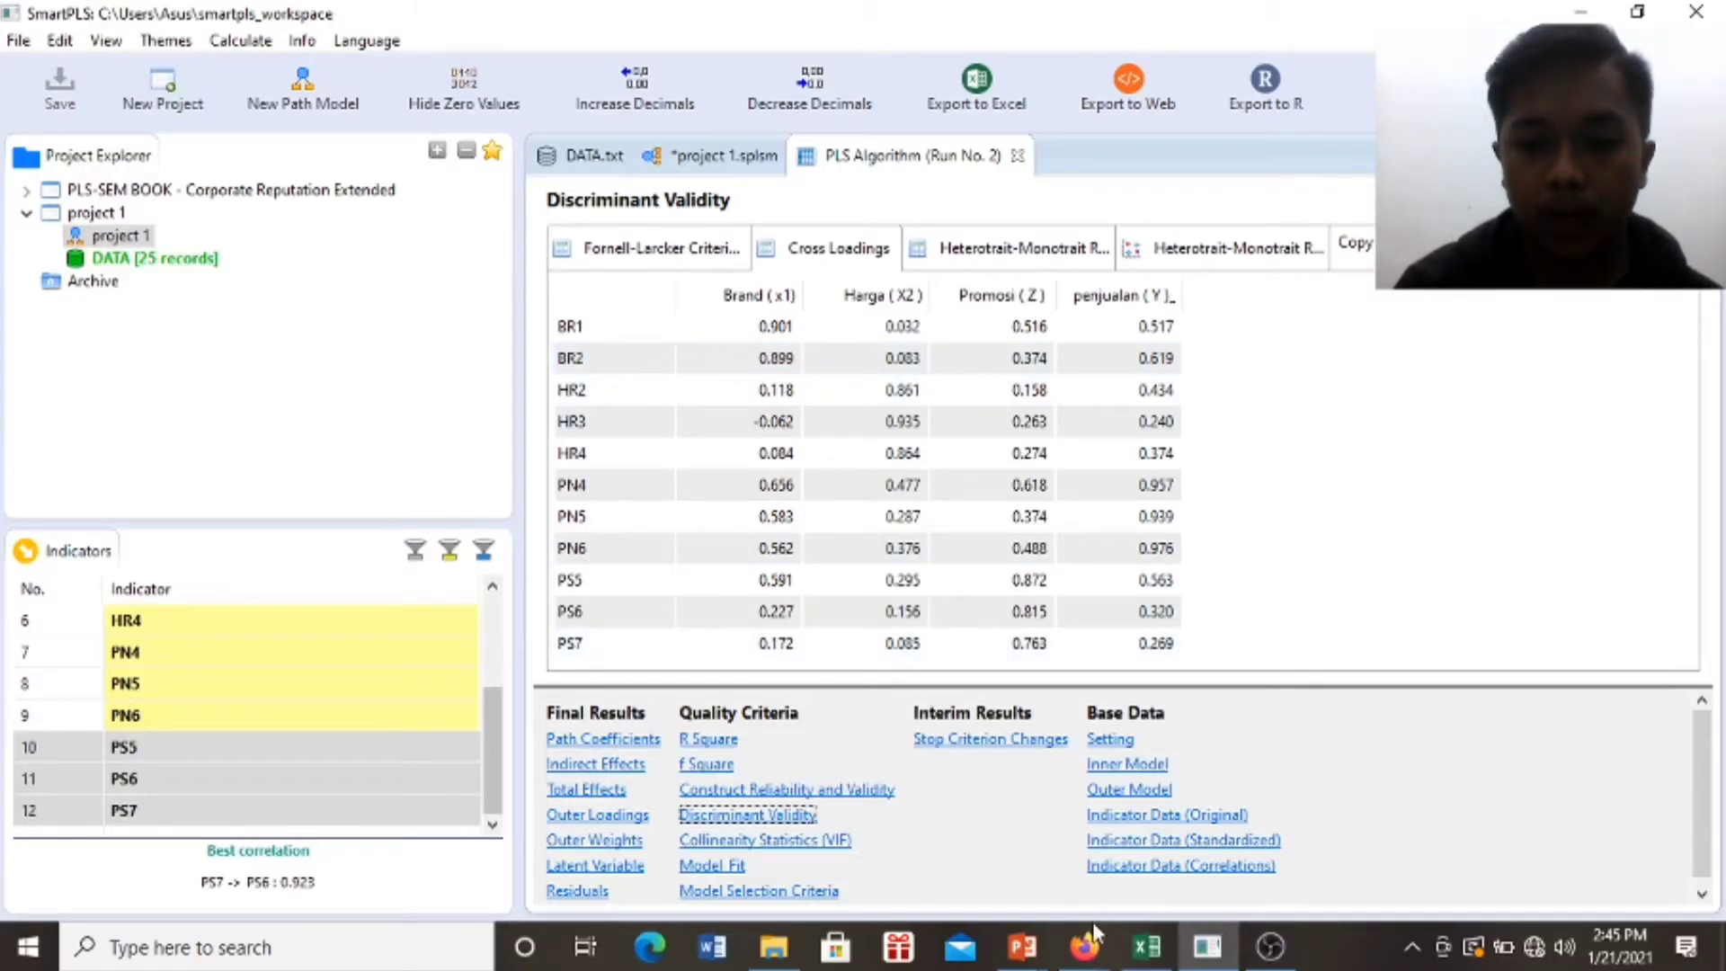
Switch to the pls presentation in PowerPoint and select slide 9 with the green-highlighted tables.
mouse_move(1034, 957)
click(1178, 863)
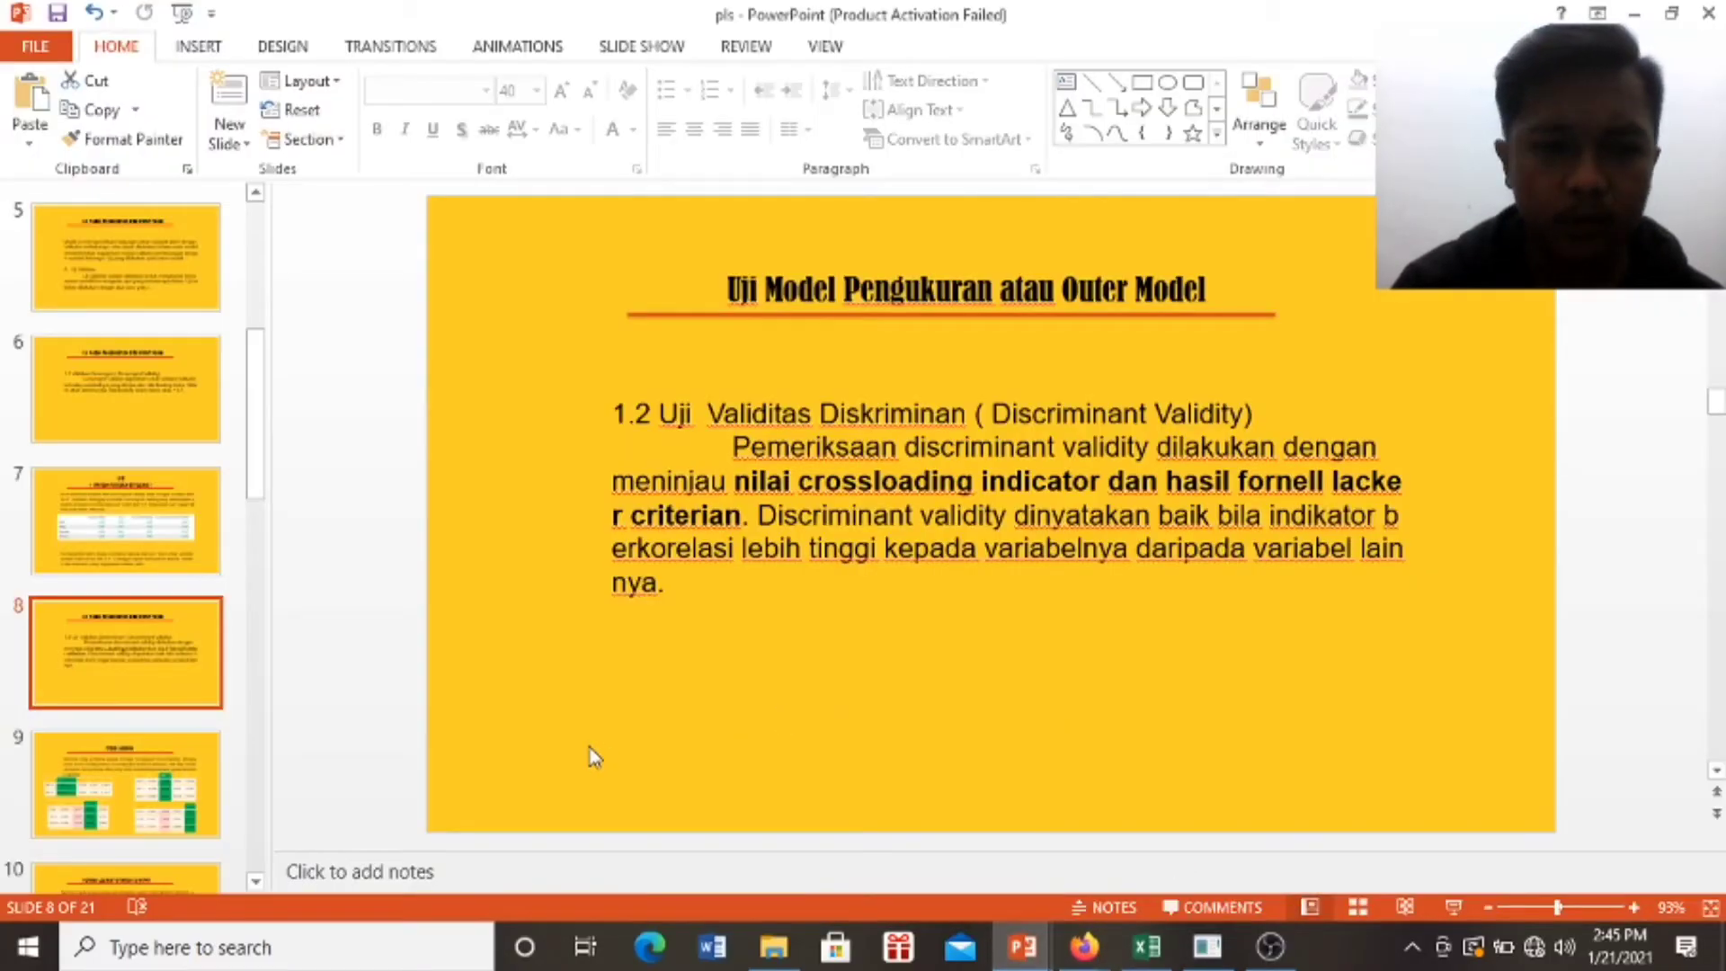
click(197, 789)
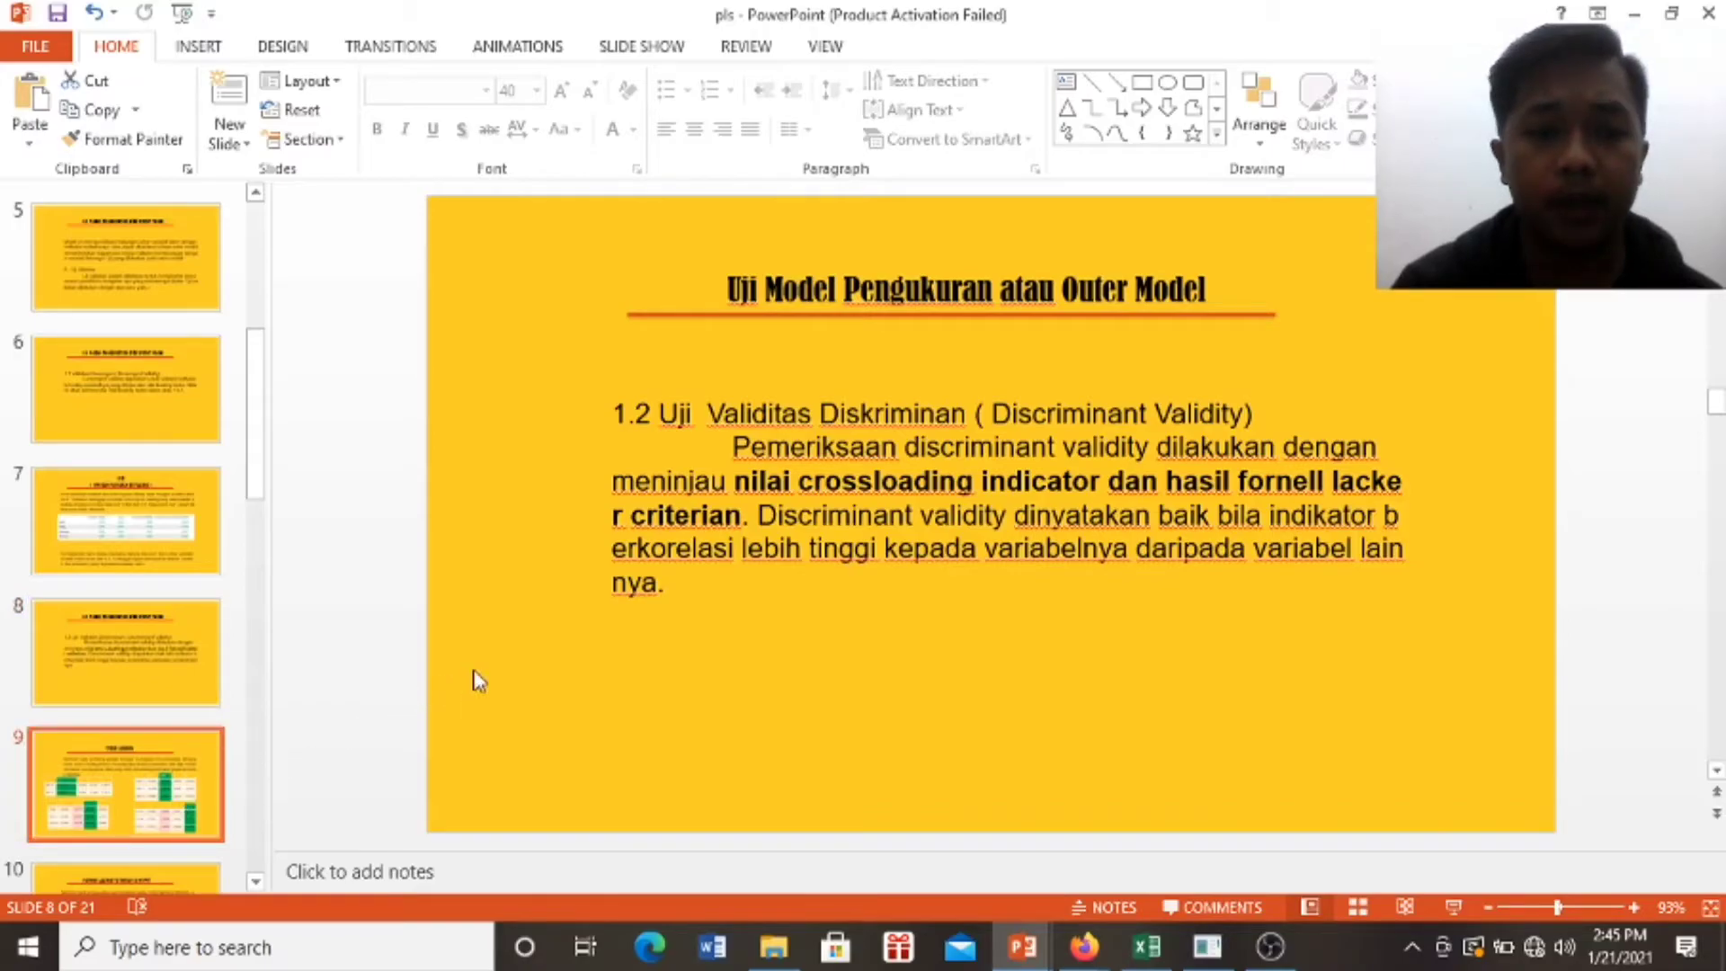